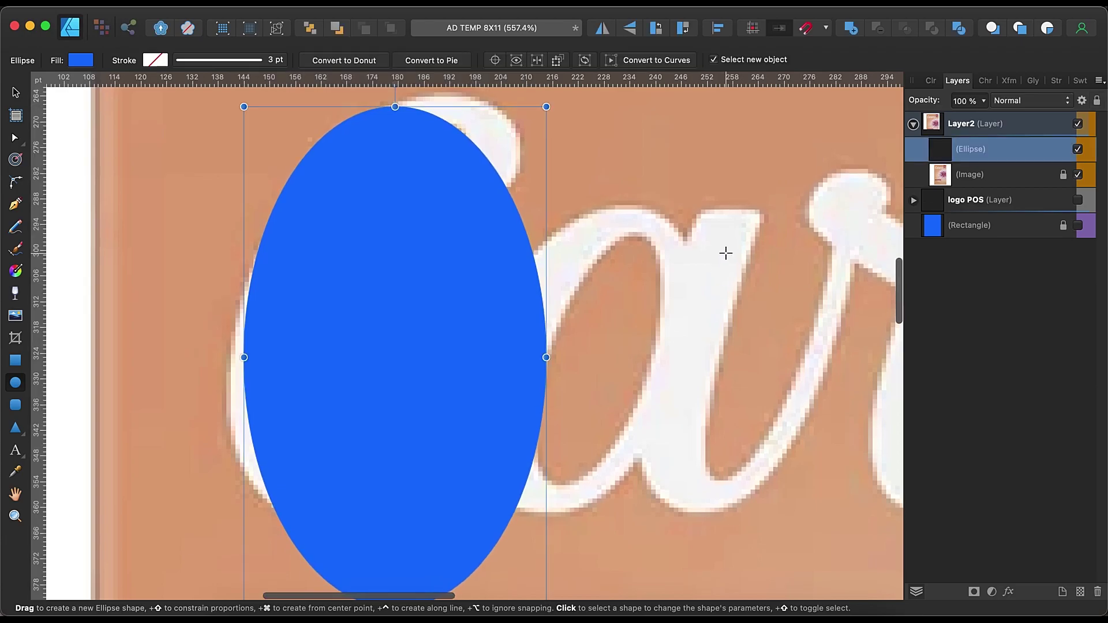
Set the blue ellipse to 34% opacity, then rotate and resize it to match the outer contour of the C
mouse_move(549, 104)
mouse_down()
mouse_move(611, 235)
mouse_move(646, 163)
mouse_move(633, 141)
mouse_up()
key(v)
scroll(356, 432, up, 2)
drag(478, 102, 474, 122)
drag(602, 200, 606, 183)
drag(506, 388, 509, 391)
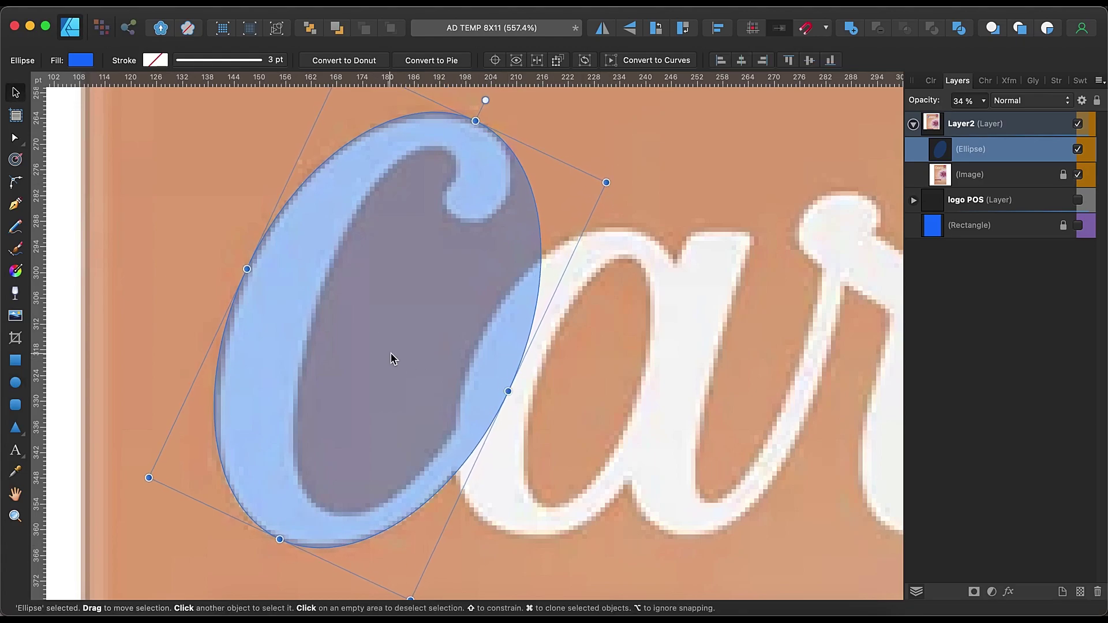
Duplicate the ellipse, narrow the copy and rotate it to about -17° so it fits the C's inner opening
drag(391, 357, 467, 371)
drag(611, 184, 535, 164)
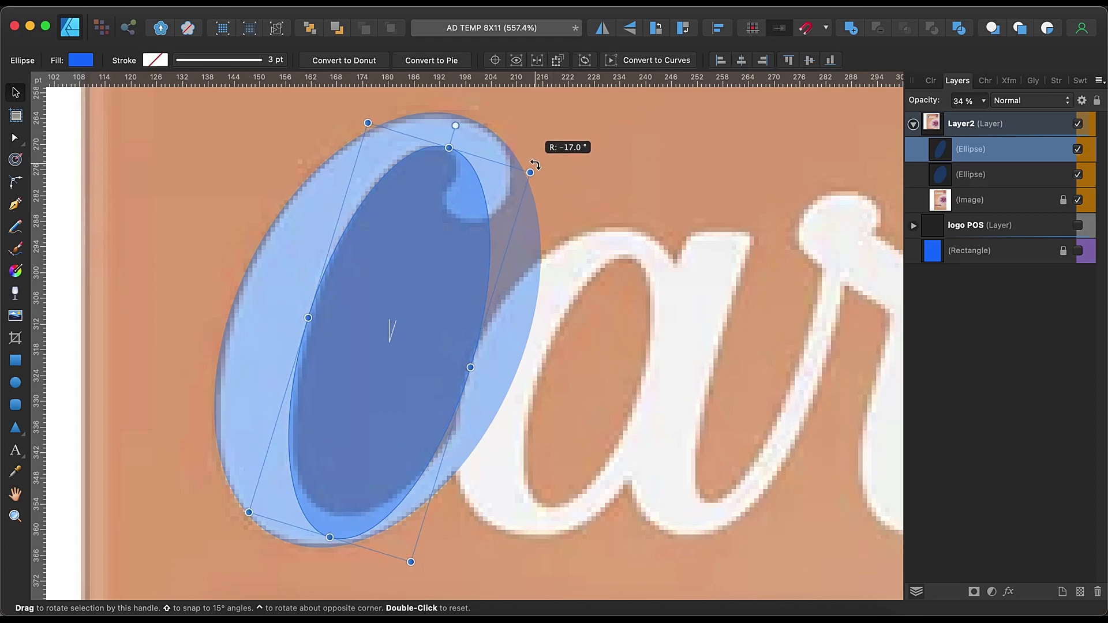
drag(329, 537, 335, 513)
drag(474, 356, 484, 363)
Convert the inner ellipse to curves and shift its nodes to follow the C's inner edge
key(super+Return)
drag(465, 153, 452, 151)
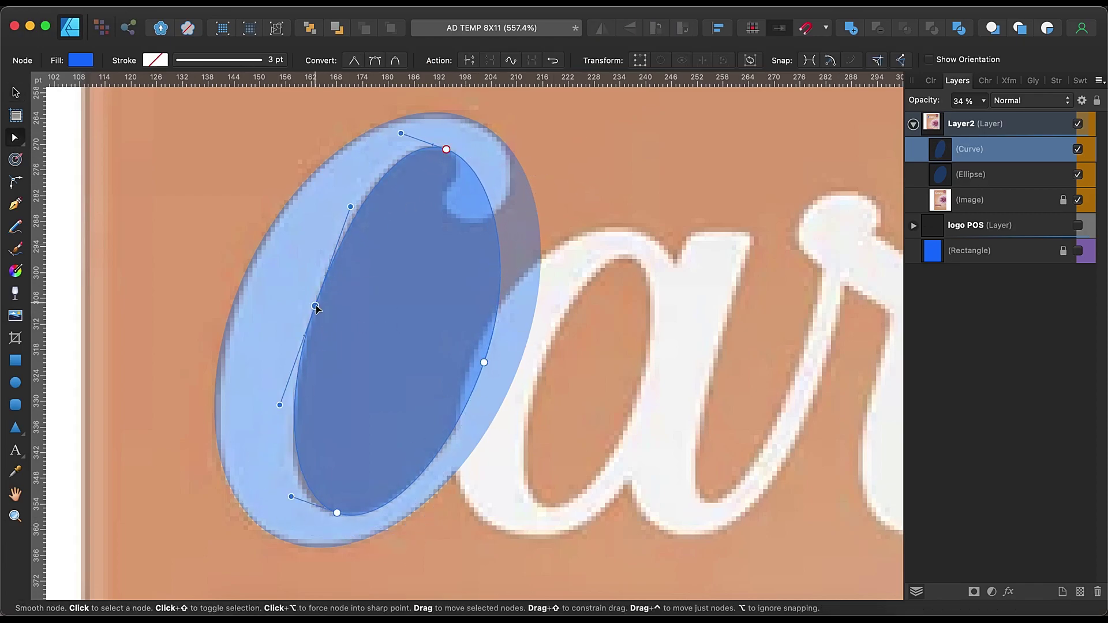
drag(484, 363, 491, 360)
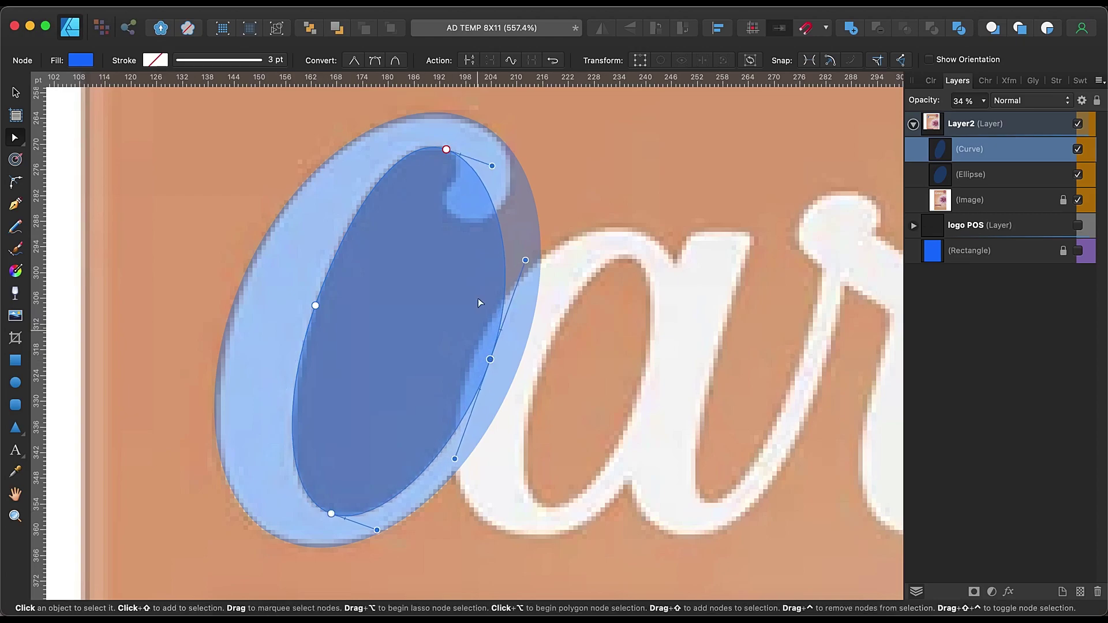
Reshape the inner curve around the C's hooked terminal and extend its open side beyond the outer ellipse
drag(484, 190, 446, 207)
scroll(452, 250, up, 5)
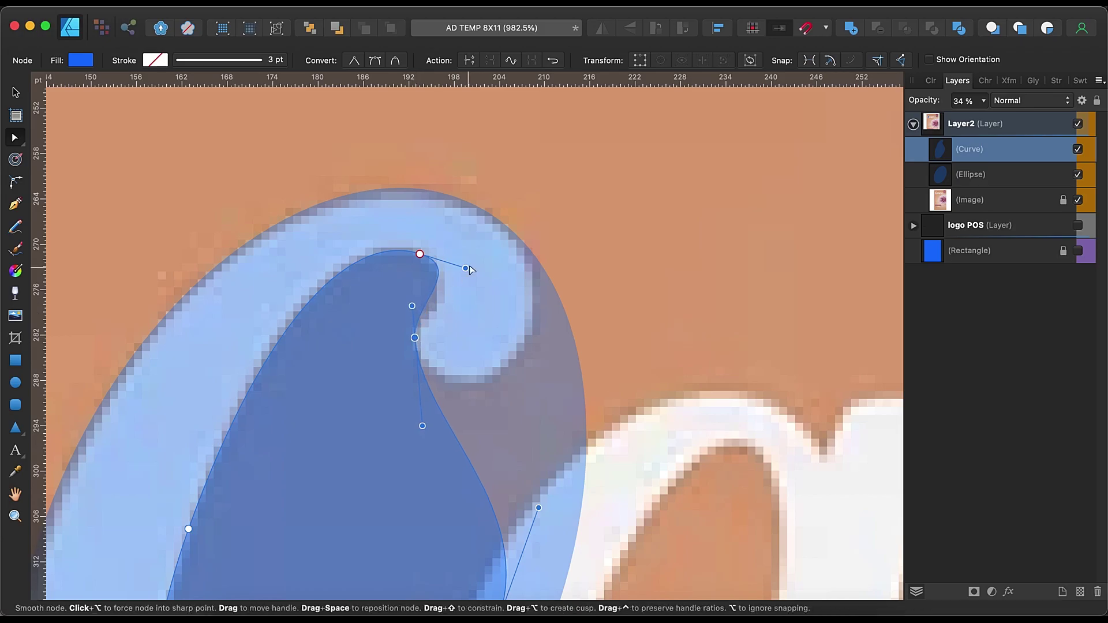
drag(415, 338, 416, 347)
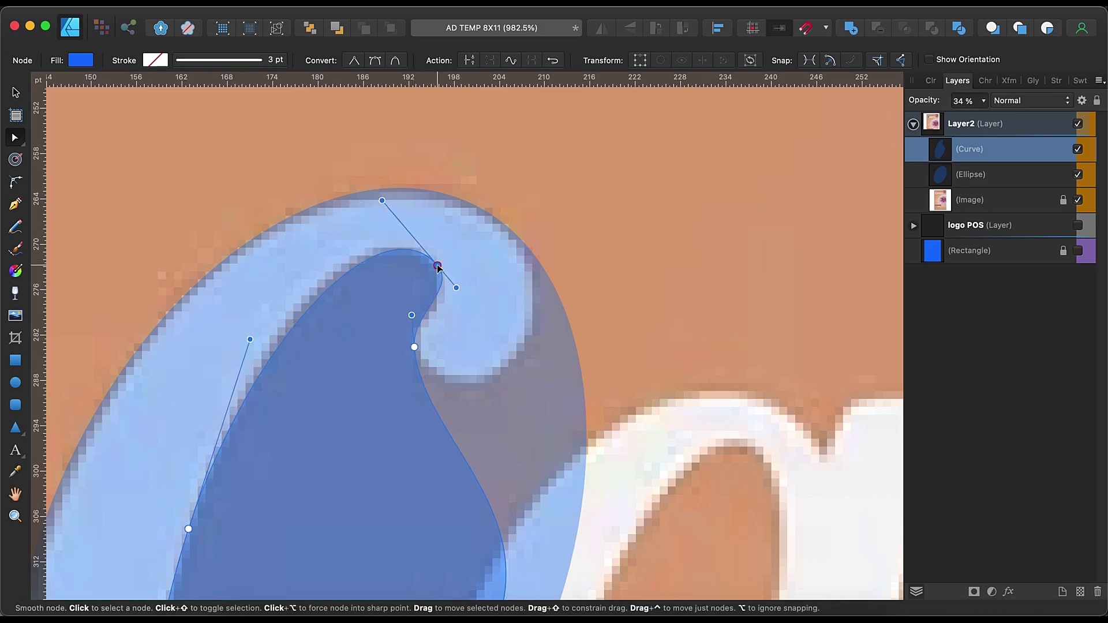
drag(456, 444, 556, 288)
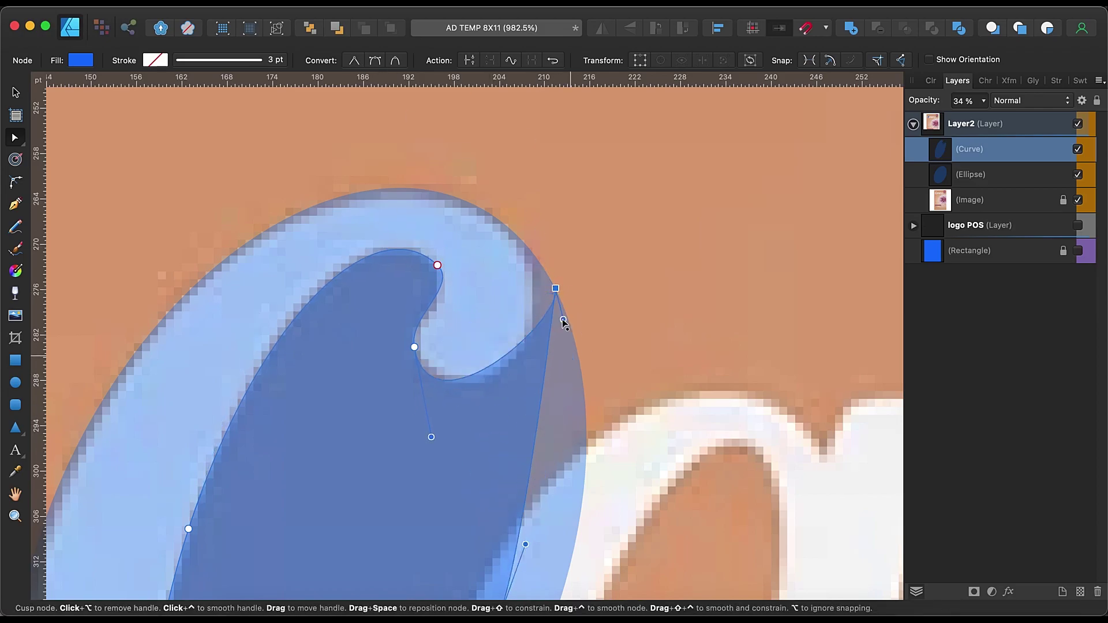
scroll(545, 402, down, 3)
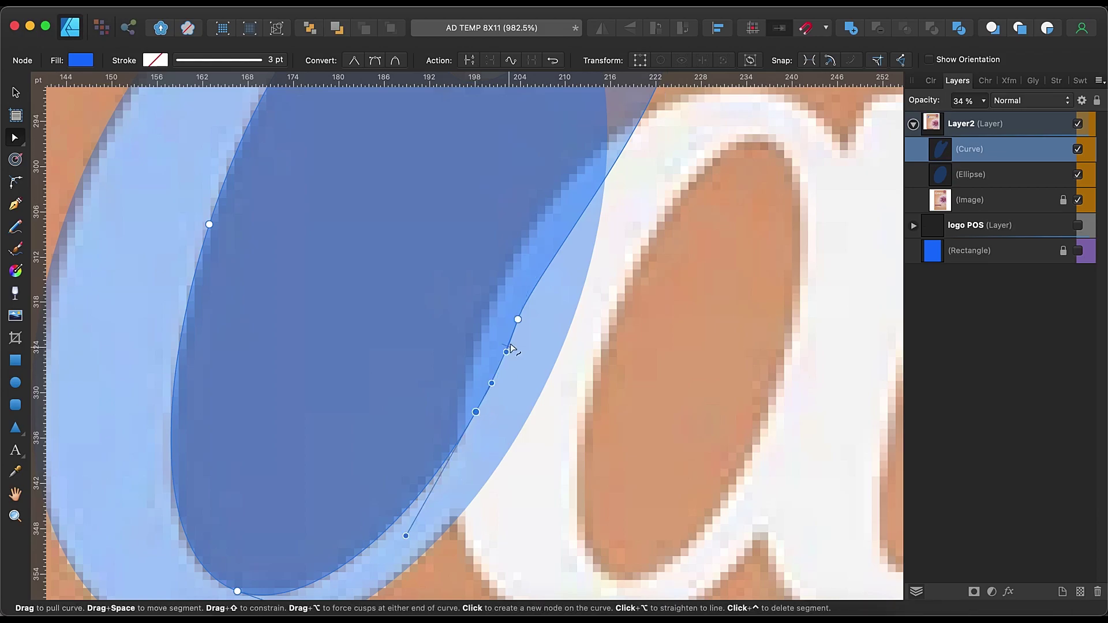
drag(514, 317, 658, 111)
Subtract the inner curve from the outer ellipse to form the C
key(v)
scroll(193, 271, down, 2)
shift+click(194, 271)
click(878, 28)
Refine the nodes of the C's upper terminal so its pointed end becomes rounded like the reference lettering
scroll(323, 173, up, 4)
key(a)
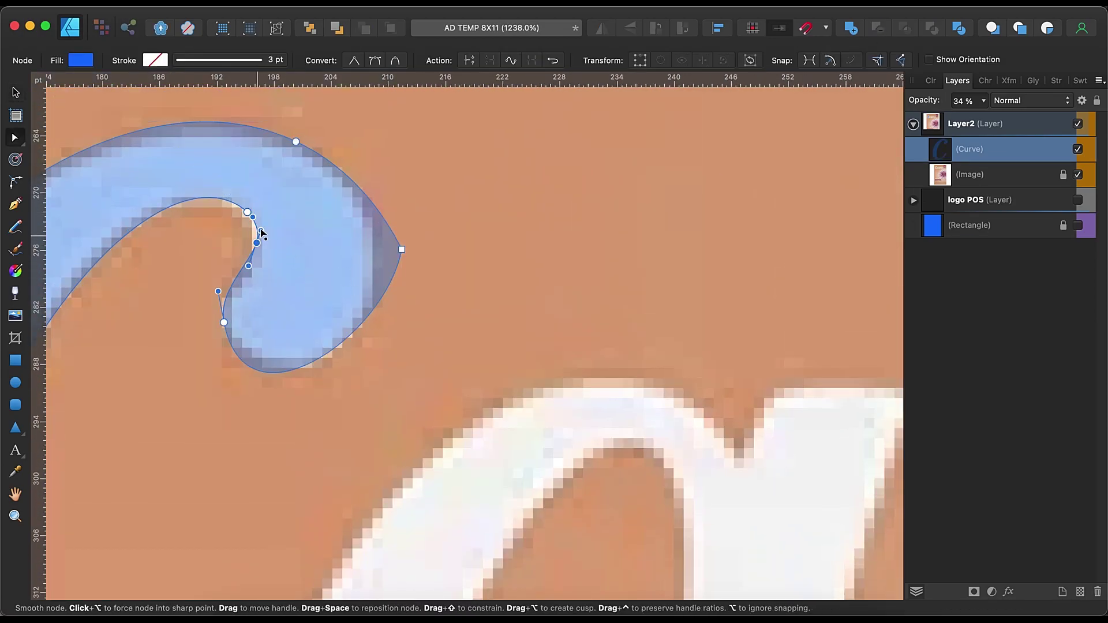
drag(396, 256, 379, 260)
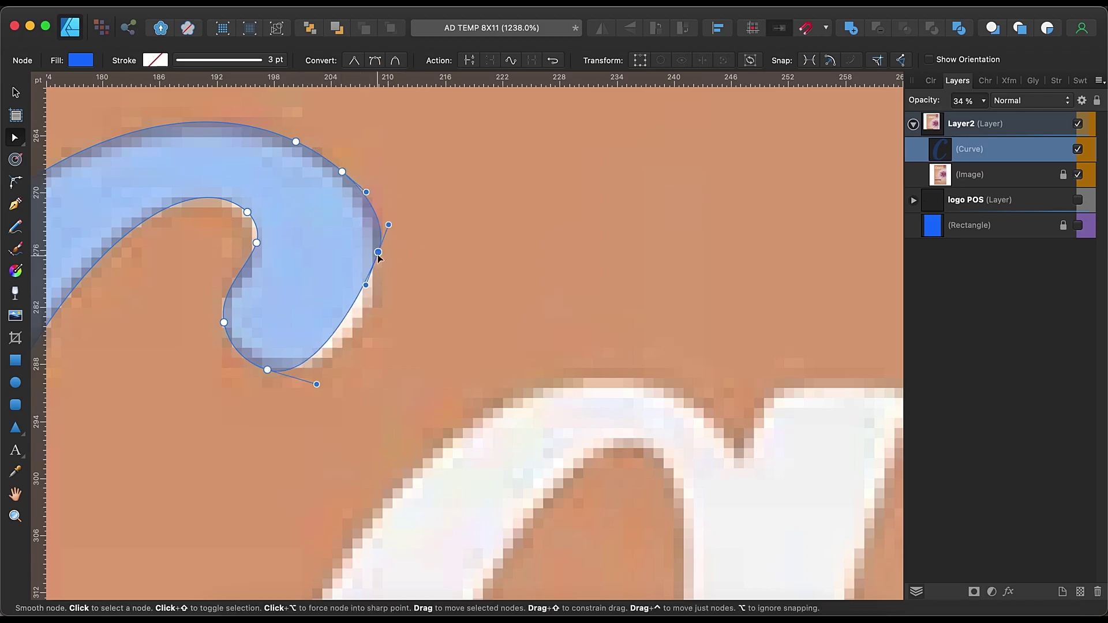
scroll(376, 299, down, 3)
scroll(375, 298, up, 3)
scroll(545, 317, down, 2)
Draw an ellipse over the bowl of the a at 54% opacity, rotating and resizing it to the outer contour
key(e)
scroll(364, 385, down, 2)
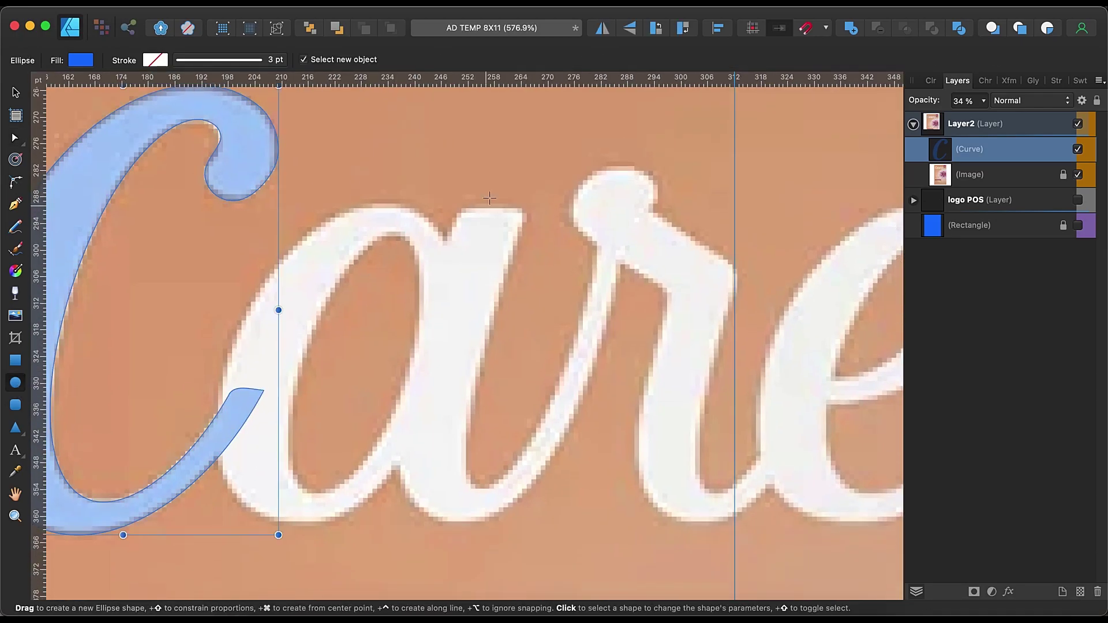
drag(212, 193, 487, 544)
drag(983, 100, 923, 121)
drag(349, 173, 419, 189)
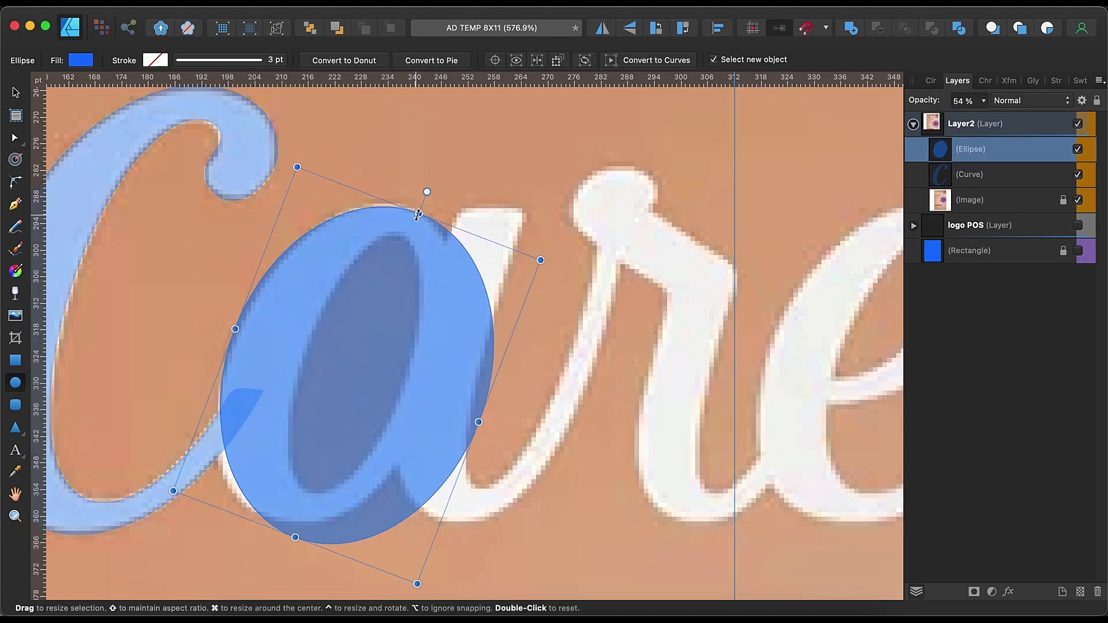
drag(478, 422, 426, 413)
drag(492, 236, 513, 247)
drag(265, 526, 256, 524)
drag(431, 410, 436, 412)
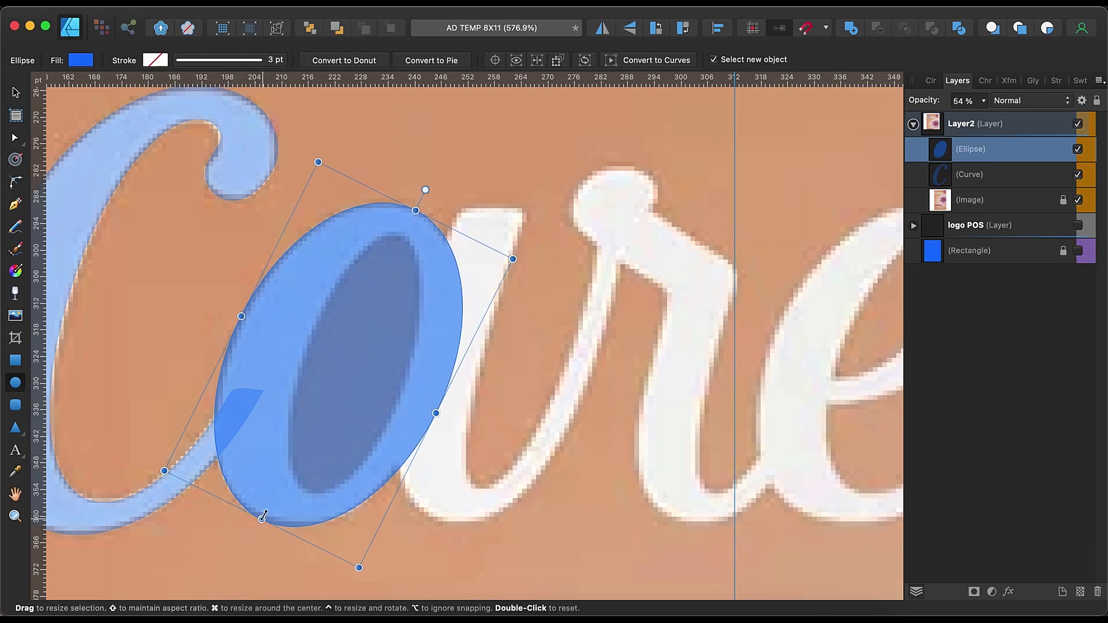
Duplicate the a's ellipse, give the copy a different fill colour and adjust its opacity
scroll(243, 316, left, 3)
key(v)
drag(468, 324, 522, 324)
click(80, 60)
click(119, 193)
drag(983, 101, 997, 120)
Narrow and rotate the copied ellipse to fit the a's counter, then subtract it from the outer ellipse
drag(656, 260, 569, 262)
drag(398, 503, 382, 487)
drag(574, 254, 556, 242)
drag(374, 326, 393, 341)
key(super+alt+s)
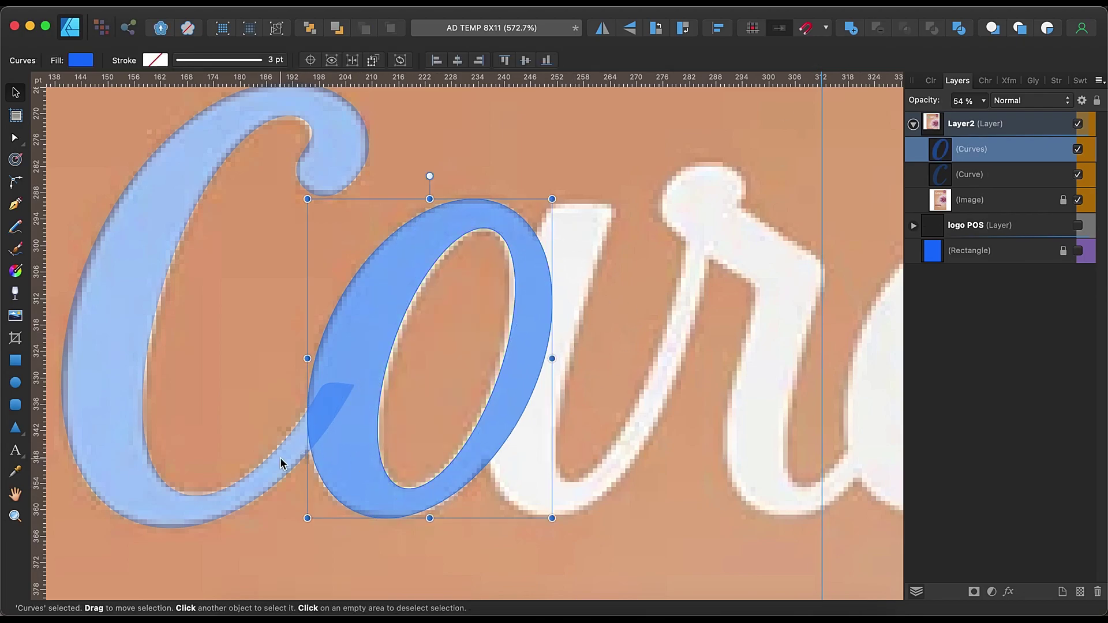
Duplicate the a's bowl ring and align the copy with the e
scroll(279, 457, down, 3)
drag(281, 342, 624, 343)
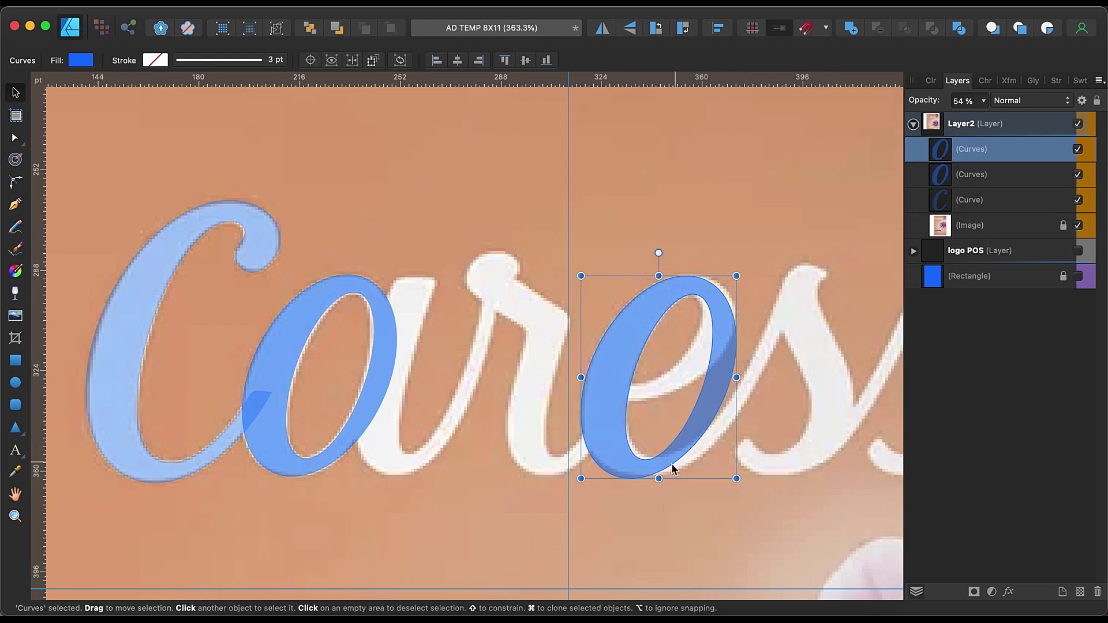
scroll(687, 458, up, 3)
drag(587, 484, 619, 484)
scroll(692, 421, up, 3)
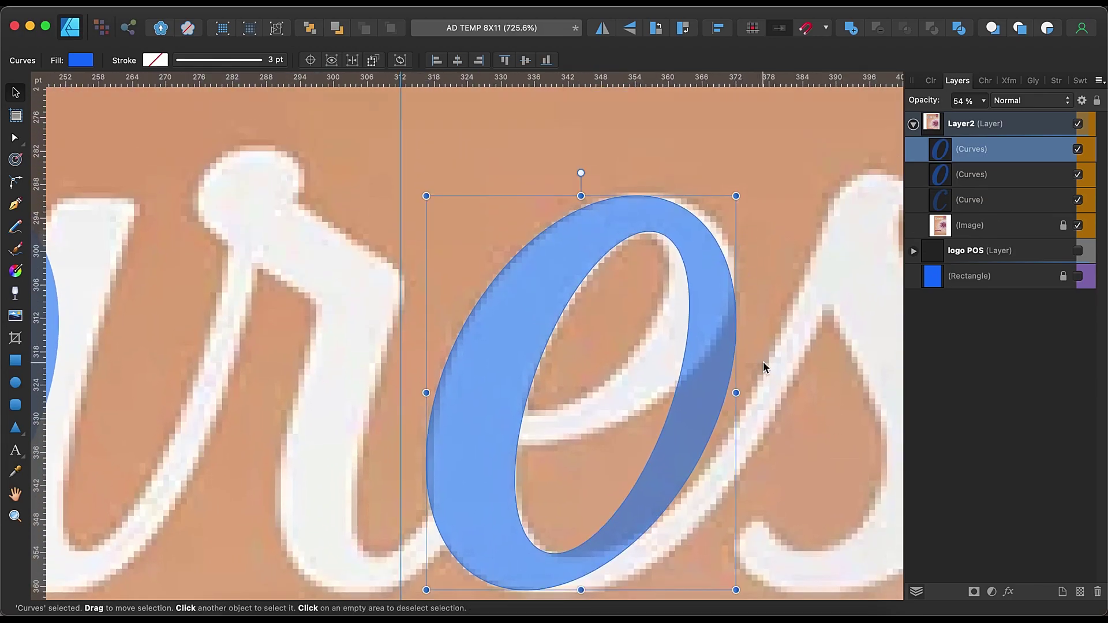
Draw a rectangle, rotate it over the far side of the e's ring and subtract it from the ring
click(16, 360)
drag(834, 185, 651, 534)
drag(742, 161, 804, 179)
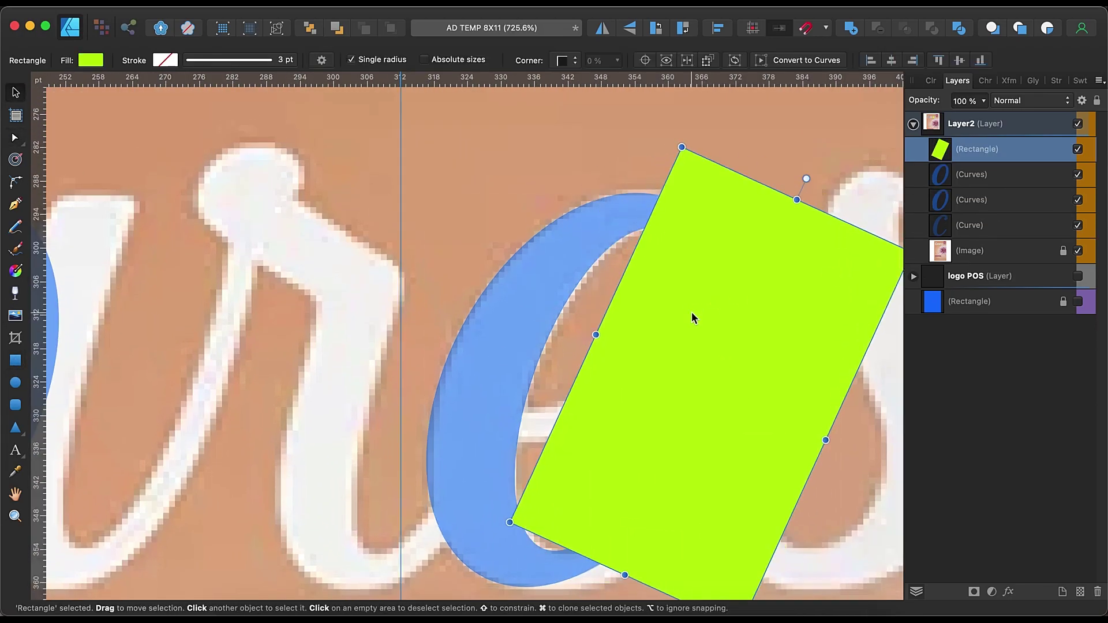
drag(693, 317, 723, 298)
shift+click(506, 391)
click(878, 28)
Draw a second rectangle over the lower end of the e's remaining curve and subtract it
scroll(711, 330, down, 3)
key(m)
drag(500, 438, 725, 556)
shift+click(508, 404)
click(877, 28)
Duplicate the e's curve, flip the copy horizontally and rotate it into place as the e's loop
scroll(652, 323, up, 2)
key(e)
key(super+j)
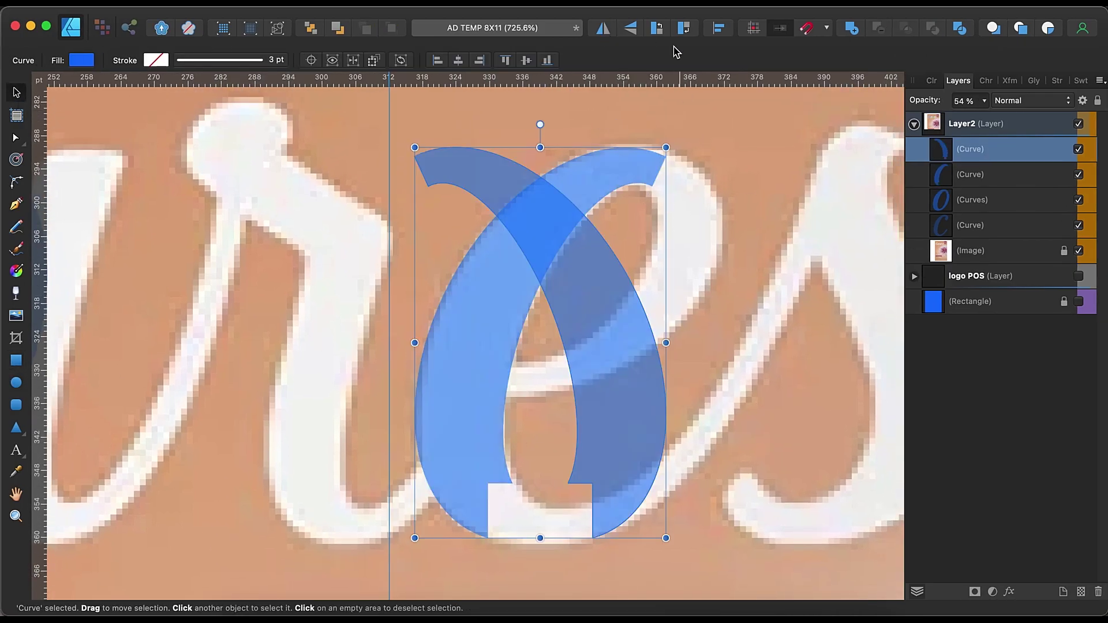
click(603, 27)
drag(669, 145, 771, 218)
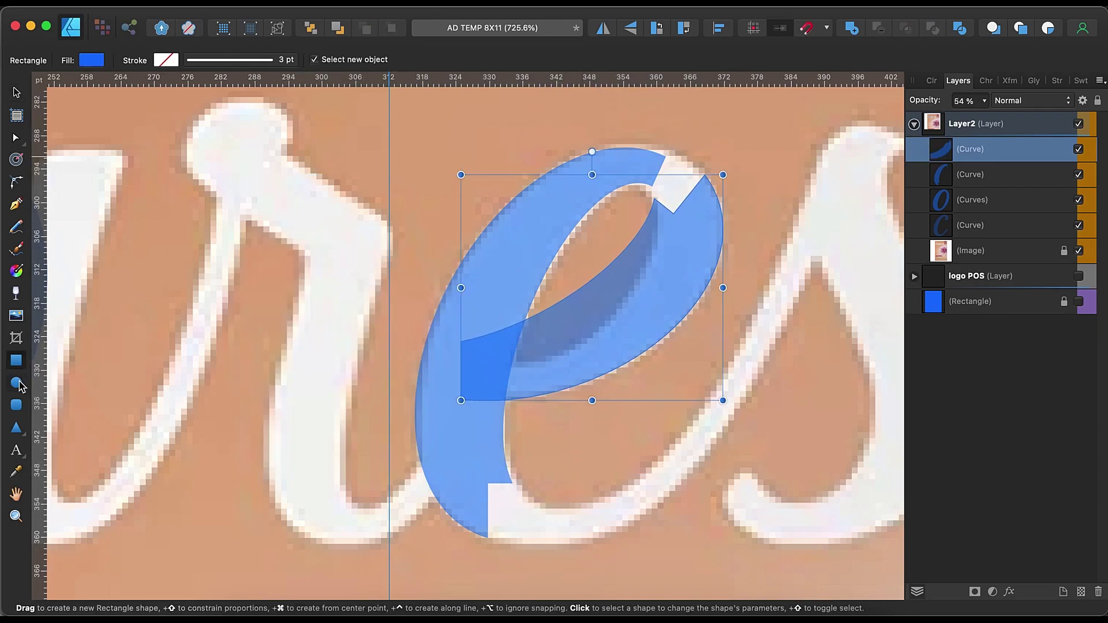
click(16, 382)
drag(371, 124, 508, 396)
key(v)
key(5)
key(8)
drag(507, 124, 572, 151)
drag(470, 260, 545, 271)
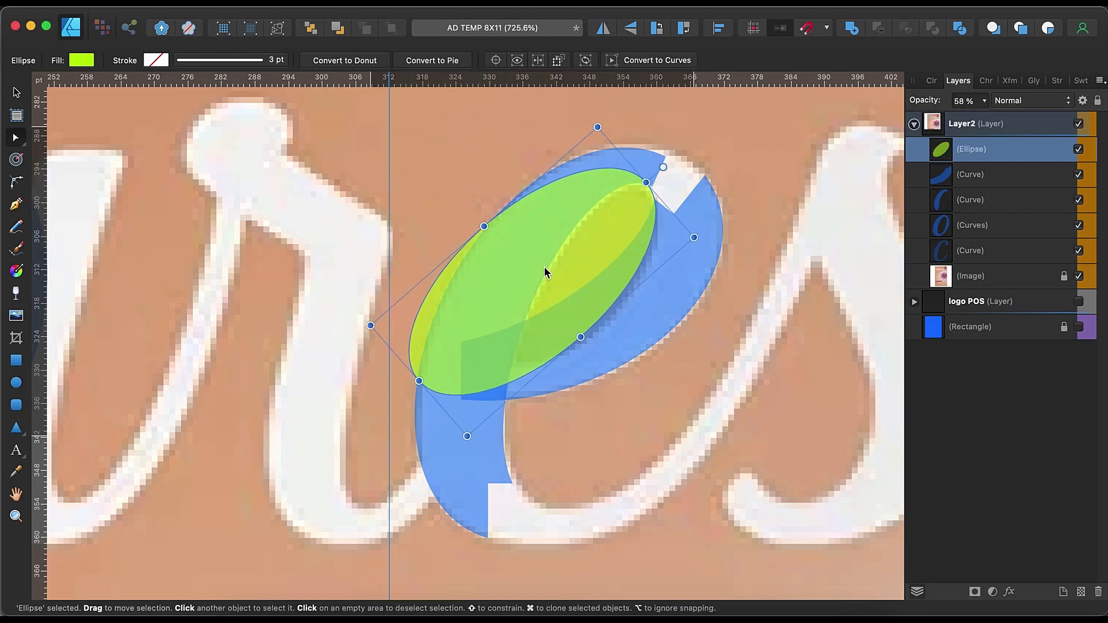
drag(419, 381, 433, 341)
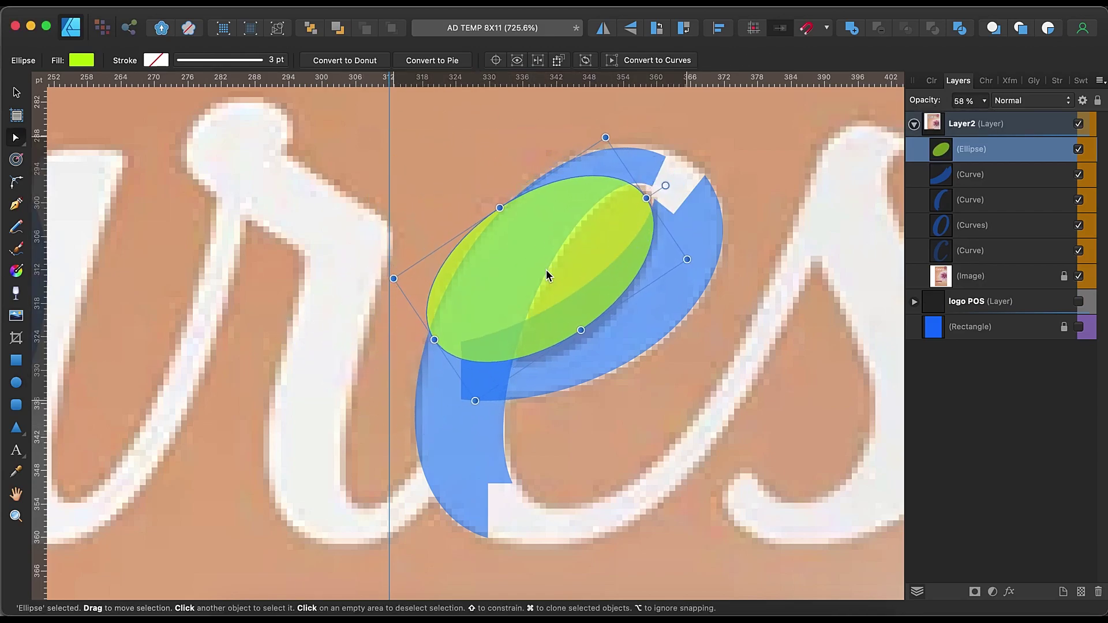
key(Delete)
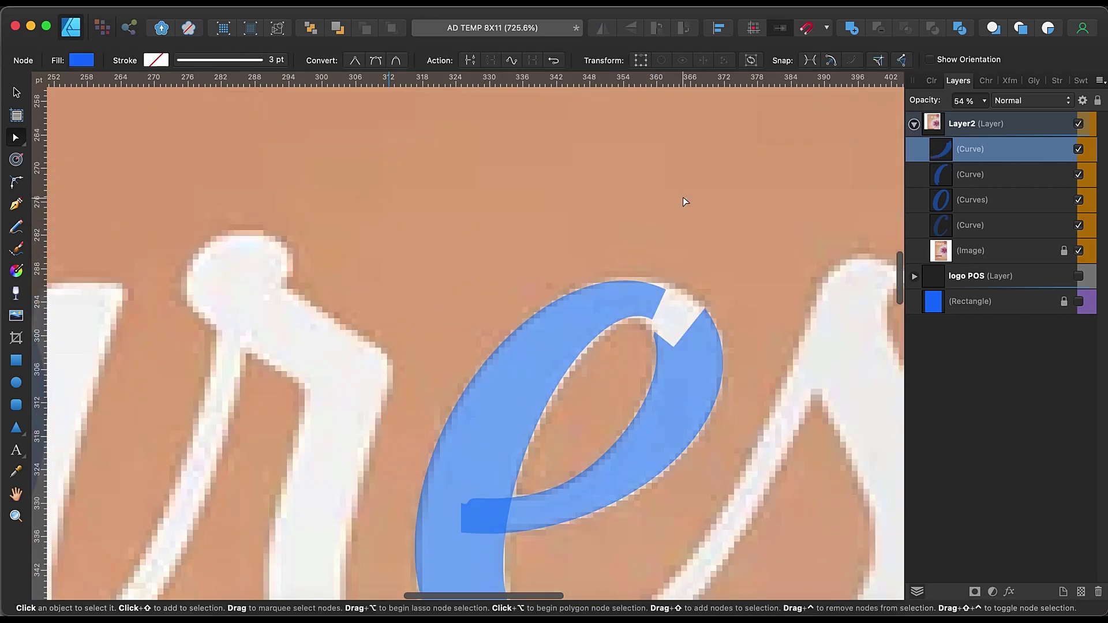
Join the e's stem and loop into one shape and reshape the nodes bridging the gap at its top
scroll(683, 196, up, 5)
click(572, 282)
mouse_move(581, 284)
mouse_down()
mouse_move(561, 296)
mouse_move(584, 305)
mouse_up()
drag(633, 171, 773, 238)
mouse_move(595, 350)
mouse_down()
mouse_move(688, 400)
mouse_move(598, 344)
mouse_up()
drag(633, 171, 672, 161)
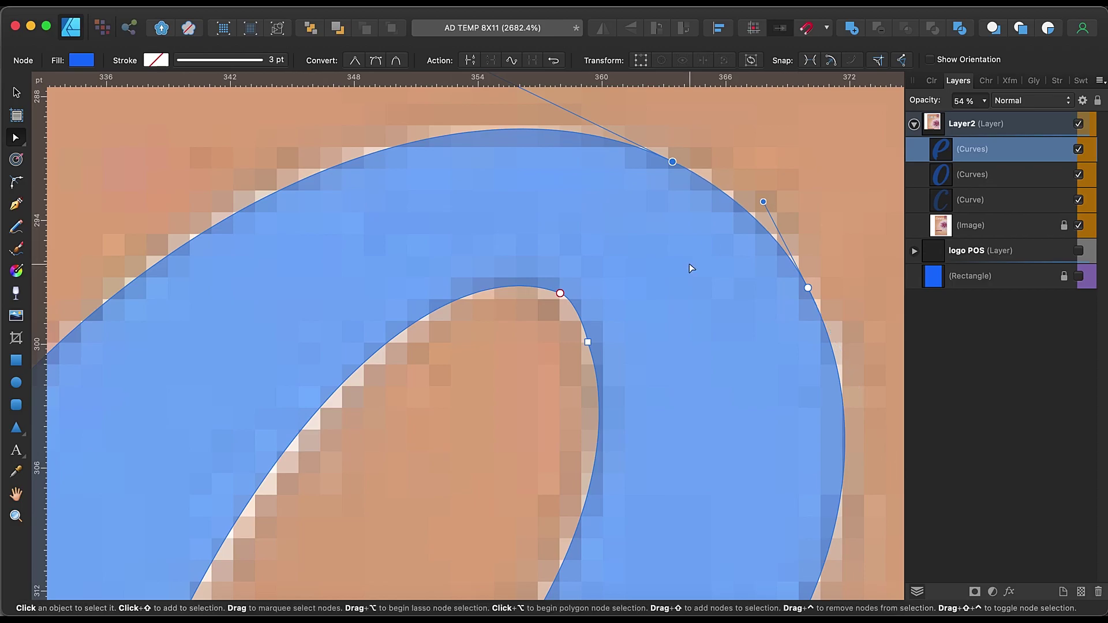
Smooth the nodes at the top of the e's counter to follow the reference lettering
scroll(692, 346, left, 5)
click(690, 329)
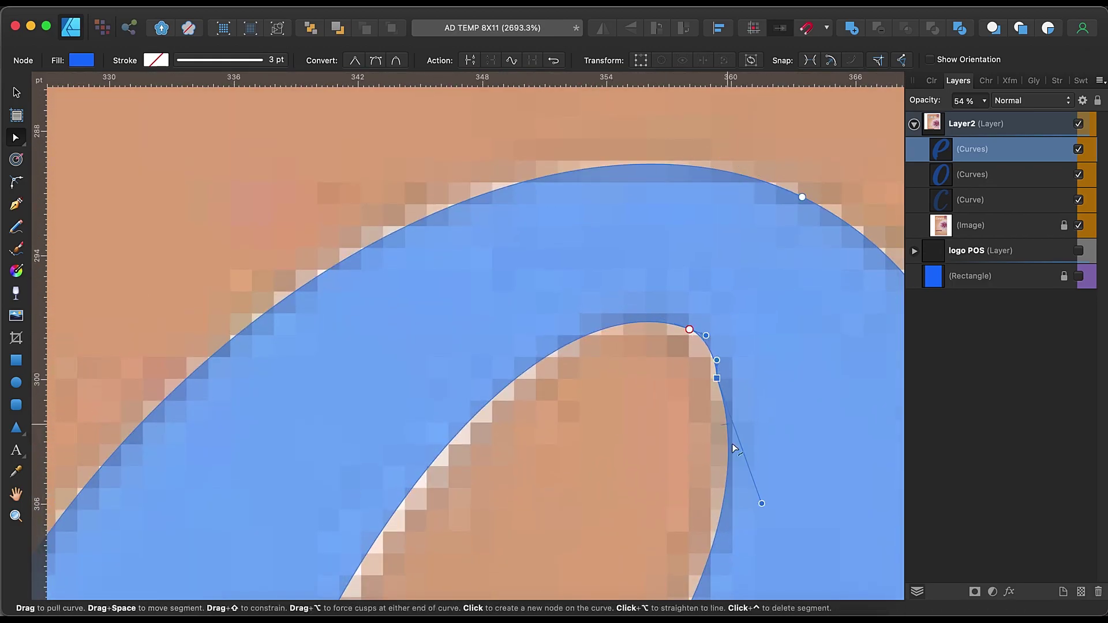
drag(547, 276, 569, 289)
scroll(605, 328, down, 10)
scroll(524, 442, up, 5)
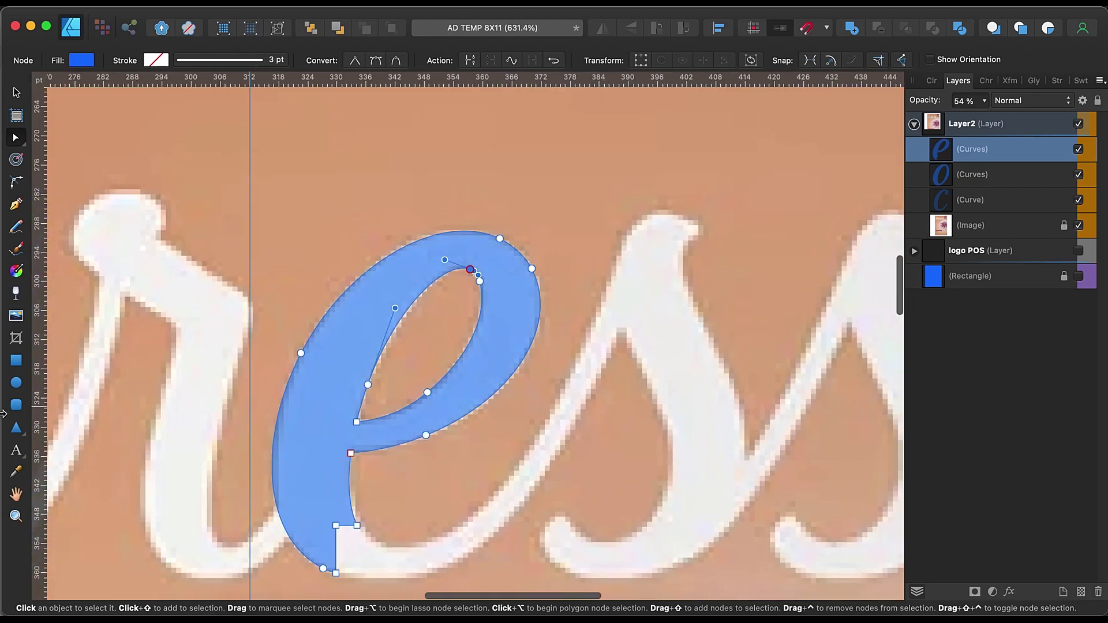
Draw a semi-transparent ellipse over the ball terminal of the r and rotate it to match
click(18, 383)
drag(71, 173, 168, 267)
drag(984, 101, 930, 116)
drag(119, 168, 154, 167)
key(Escape)
Trace the body of the first s as a closed outline with the Pen tool
scroll(462, 288, right, 5)
key(p)
click(522, 196)
click(491, 234)
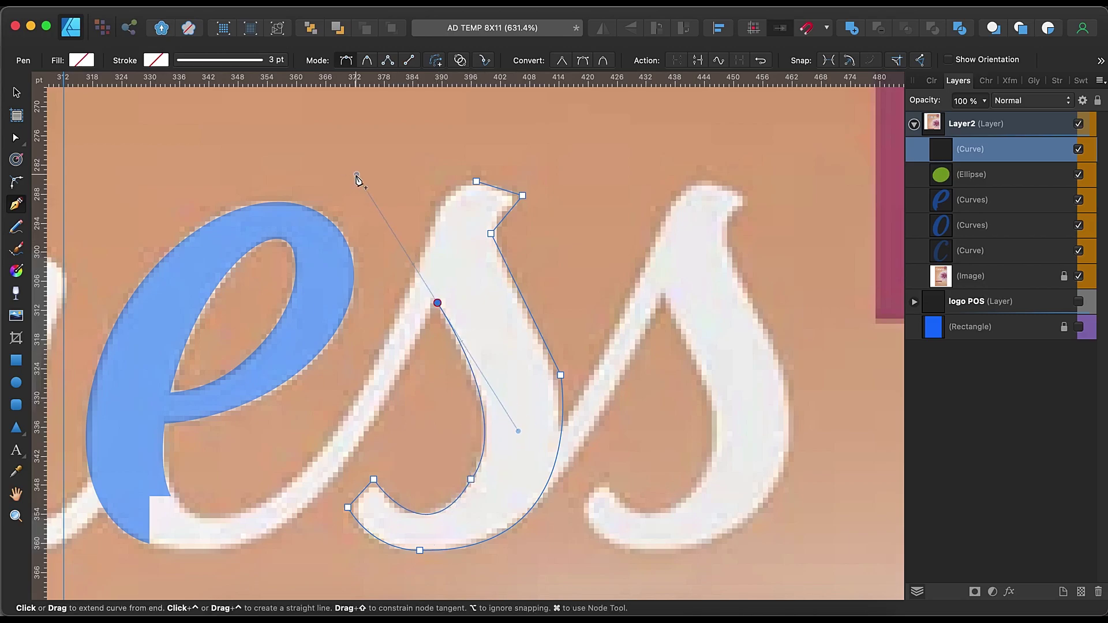
click(437, 204)
click(476, 182)
Fill the s shape with blue (H 228, S 100, L 50) and set its opacity to 53%
click(81, 60)
click(142, 139)
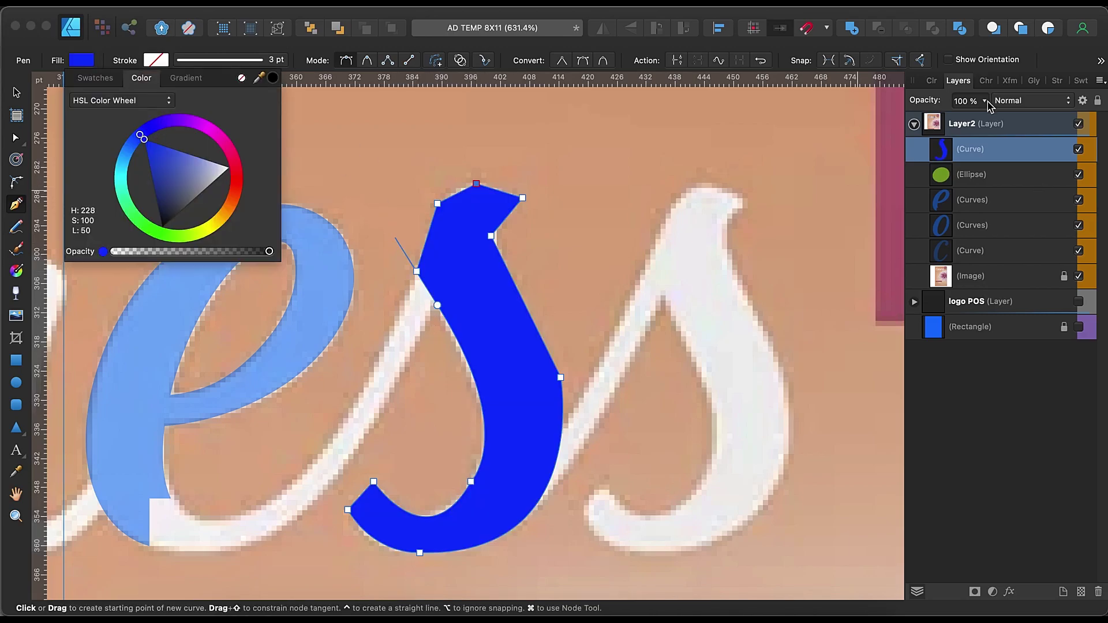
key(5)
key(3)
Adjust the nodes at the s's top and round its corners with the Corner tool, using a 3.2 pt radius at the tip
scroll(581, 392, up, 3)
key(a)
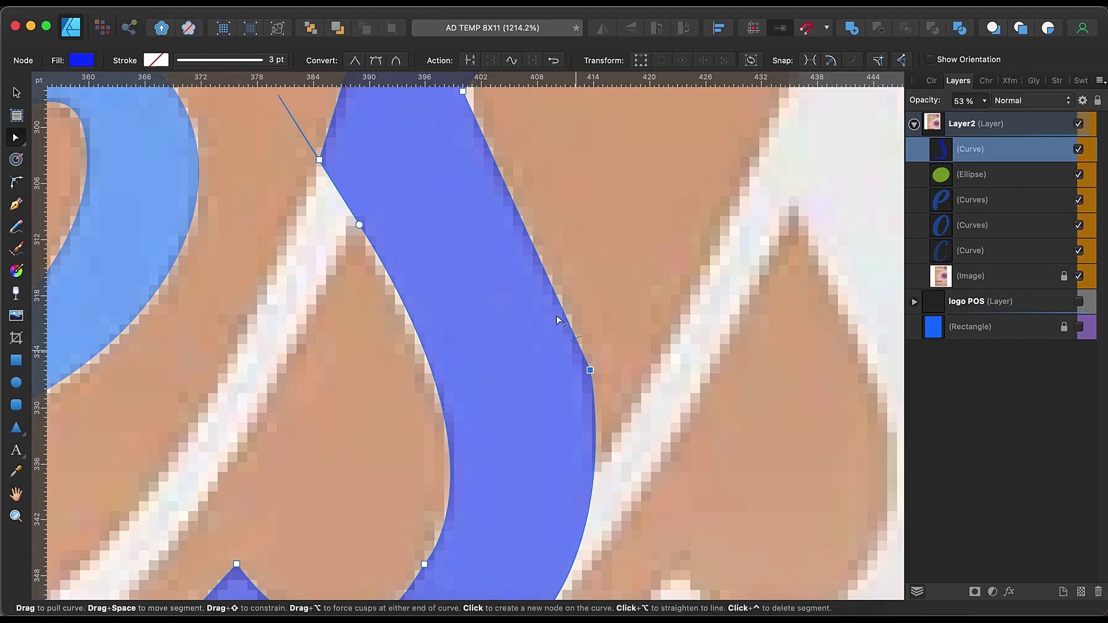
scroll(587, 363, up, 3)
key(c)
scroll(469, 115, up, 2)
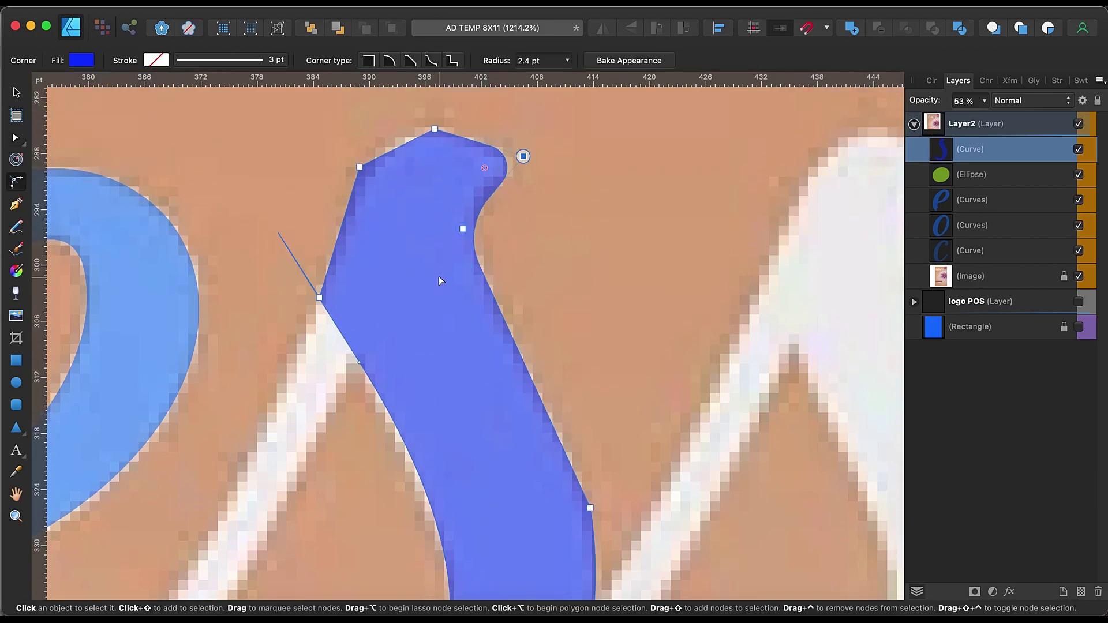
key(a)
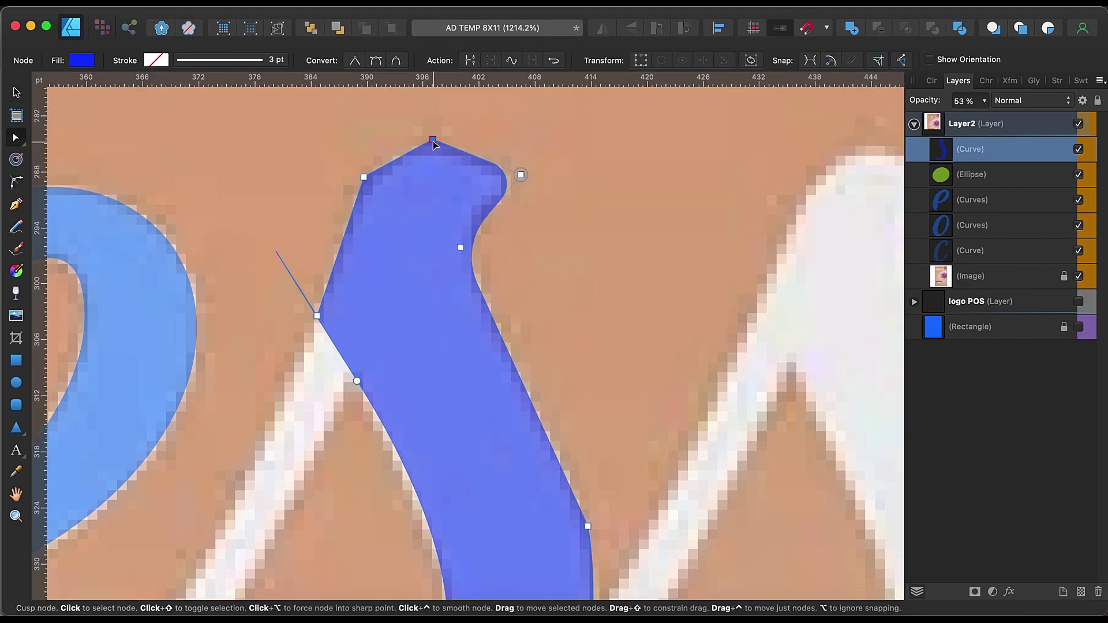
key(c)
drag(435, 144, 366, 179)
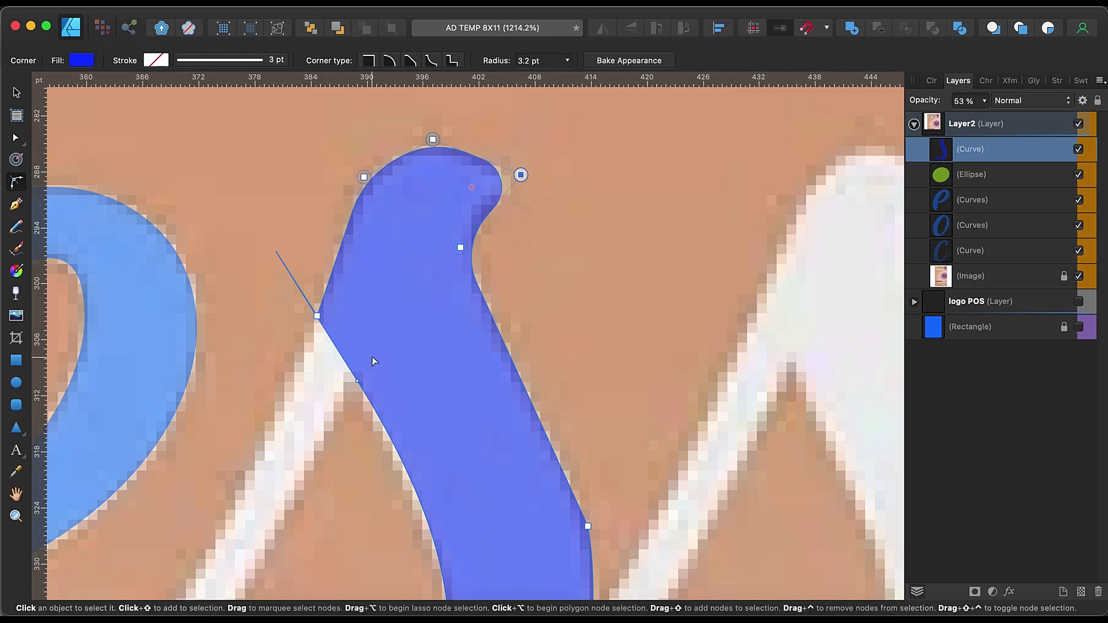
Adjust the nodes of the s's lower hook and round its end corners with a radius of about 2.3 pt
scroll(370, 361, down, 10)
key(a)
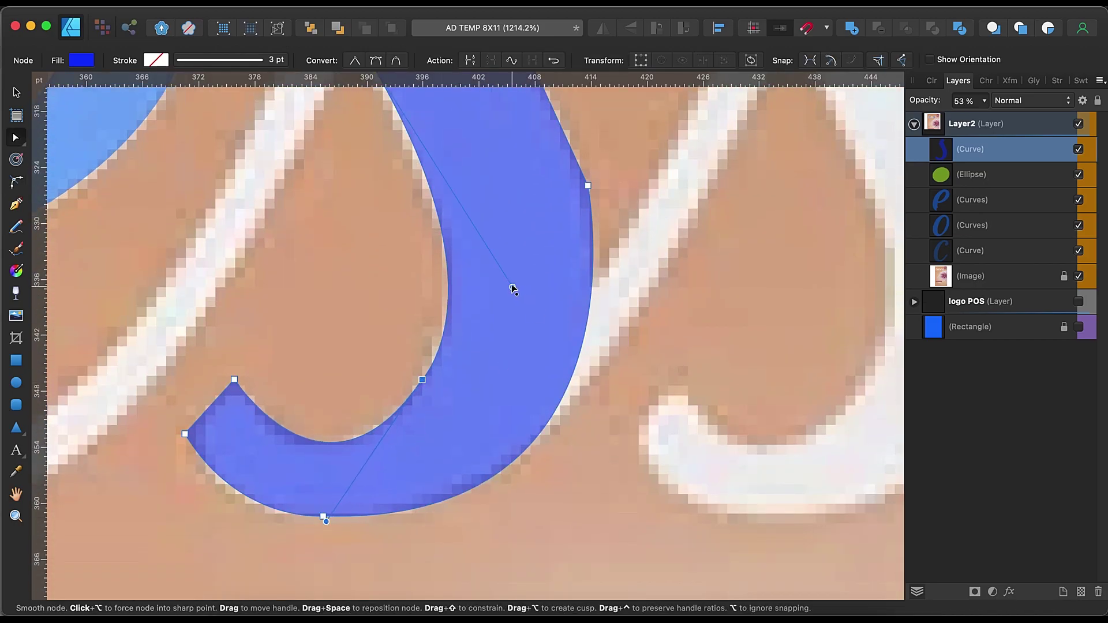
drag(190, 430, 222, 434)
key(c)
scroll(363, 475, up, 6)
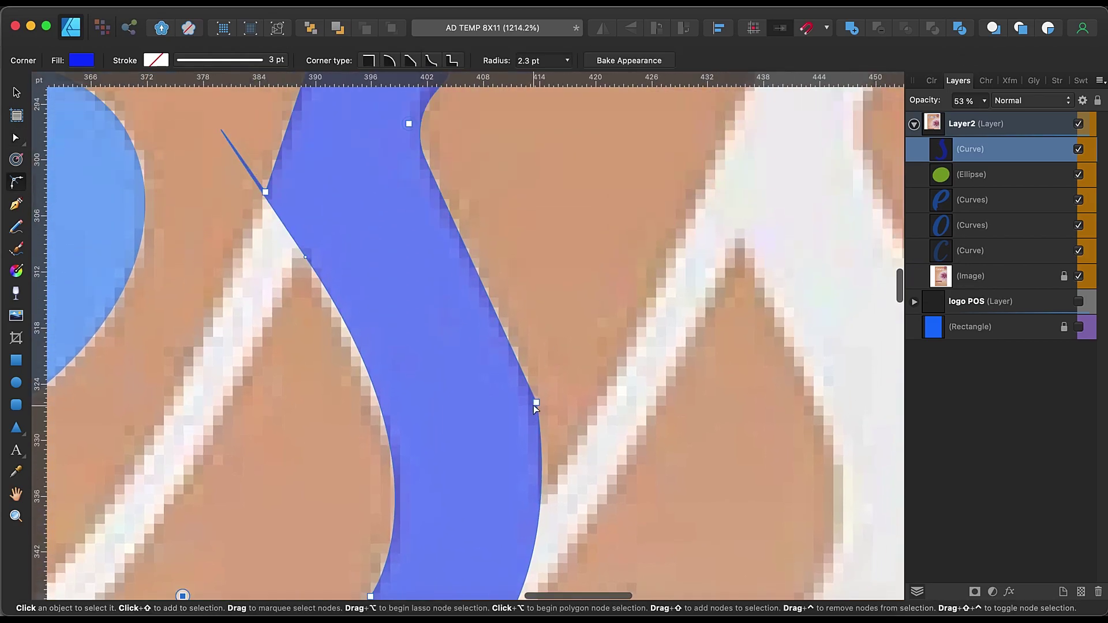
Adjust the nodes and curves along both sides of the s's spine to follow the reference letter's edges
key(a)
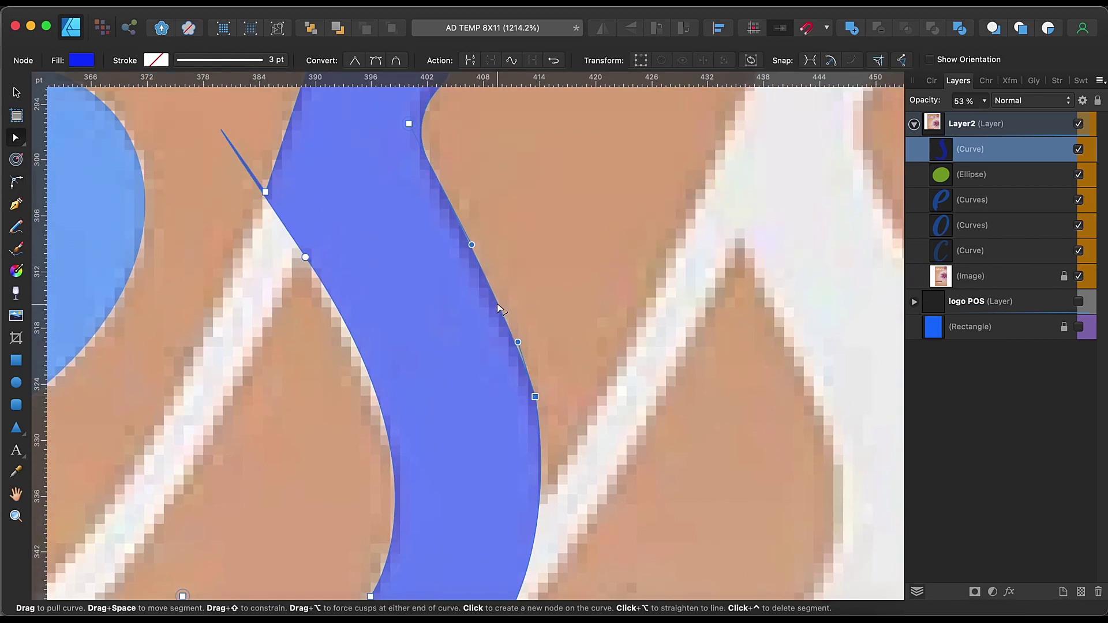
scroll(498, 309, down, 5)
click(586, 450)
click(462, 375)
scroll(445, 348, up, 6)
scroll(445, 349, up, 3)
click(229, 243)
scroll(340, 417, down, 5)
scroll(341, 210, up, 5)
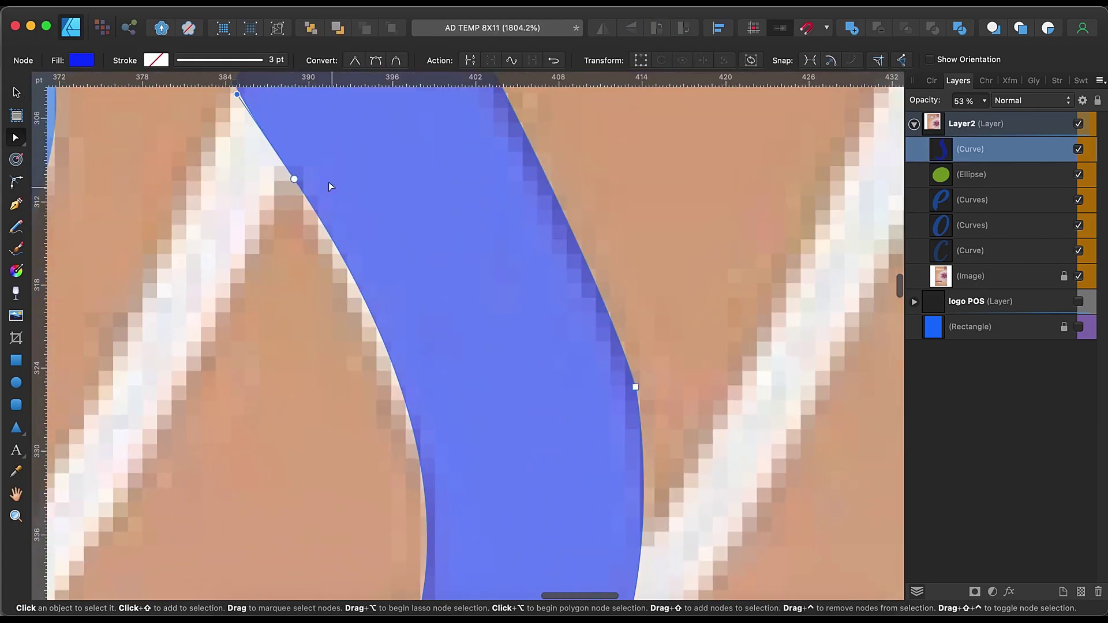
Duplicate the finished s and place the copy over the second s of the reference lettering
scroll(470, 459, down, 2)
scroll(469, 458, down, 5)
key(v)
drag(520, 325, 624, 324)
Draw a curved connecting line with no fill and a 7 pt blue stroke from the first s's base to the second s
key(p)
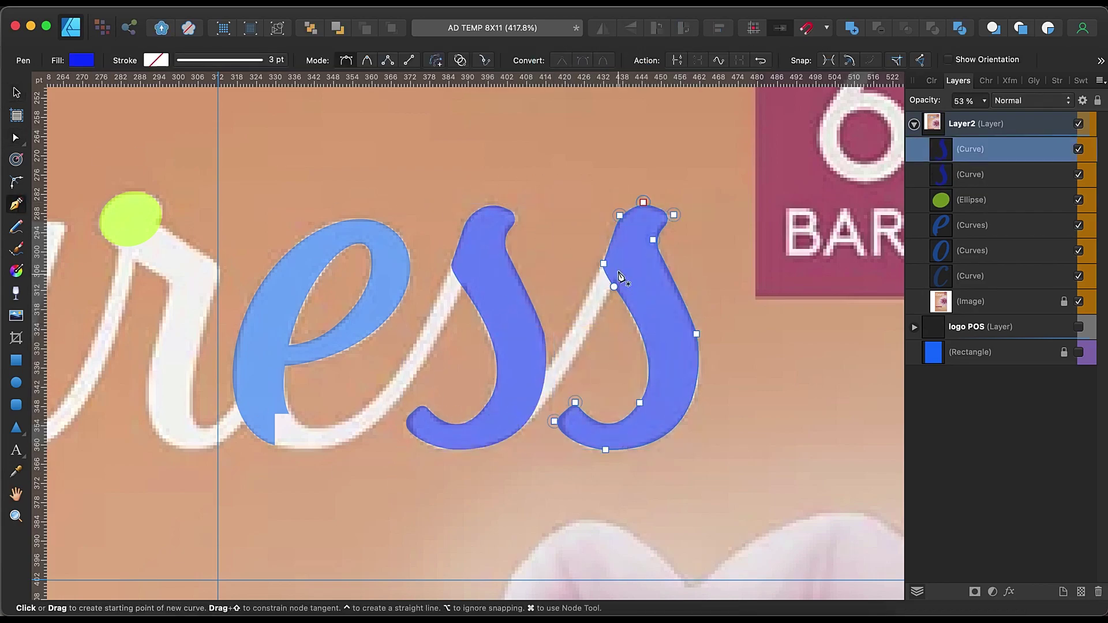
click(156, 59)
click(219, 59)
drag(191, 109, 204, 111)
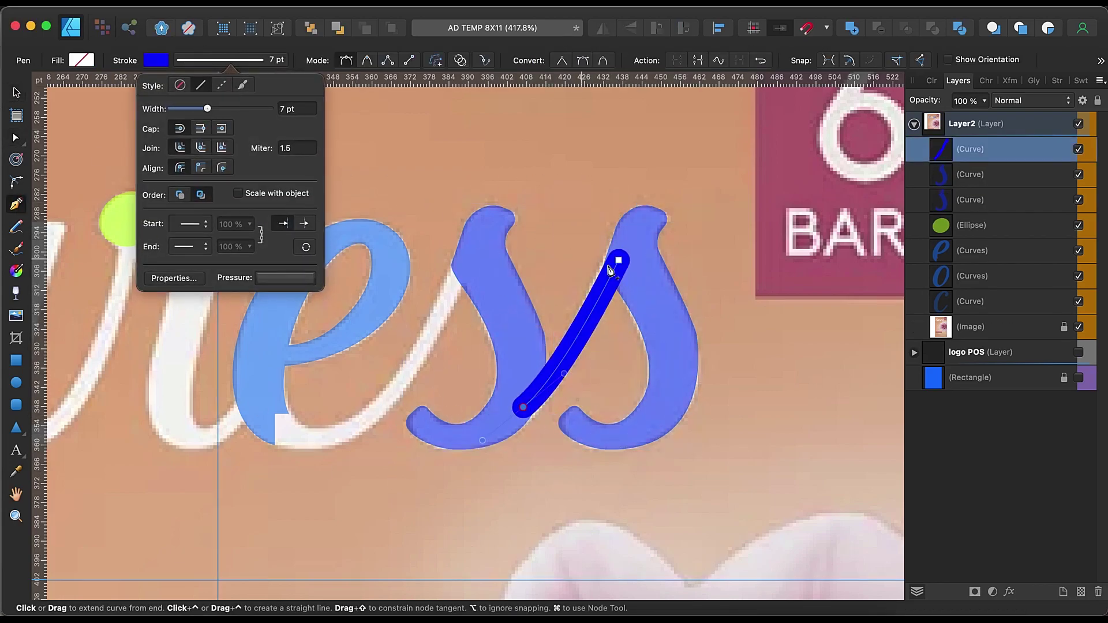
Expand the line between the two s shapes into an outline and set its opacity to 63%
key(super+alt+s)
key(a)
scroll(522, 253, up, 5)
scroll(619, 296, up, 3)
click(984, 101)
drag(935, 116, 903, 116)
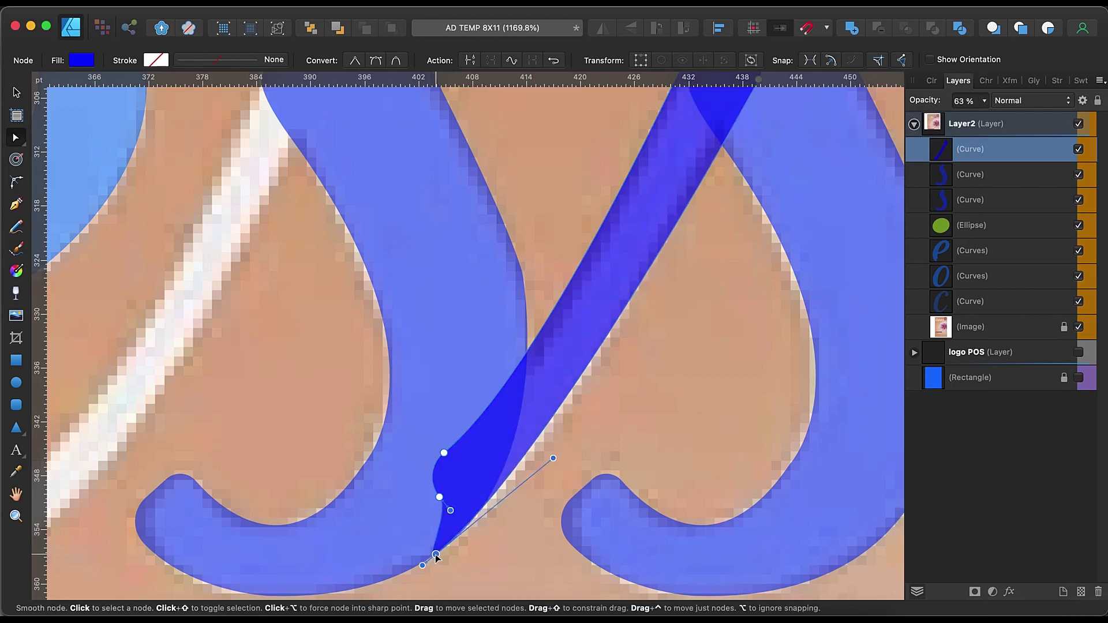
Fit the connector's end nodes inside the letters and merge it with both s shapes using Boolean Add
scroll(486, 455, up, 5)
scroll(581, 371, down, 3)
scroll(577, 404, down, 3)
scroll(504, 365, left, 3)
shift+click(971, 200)
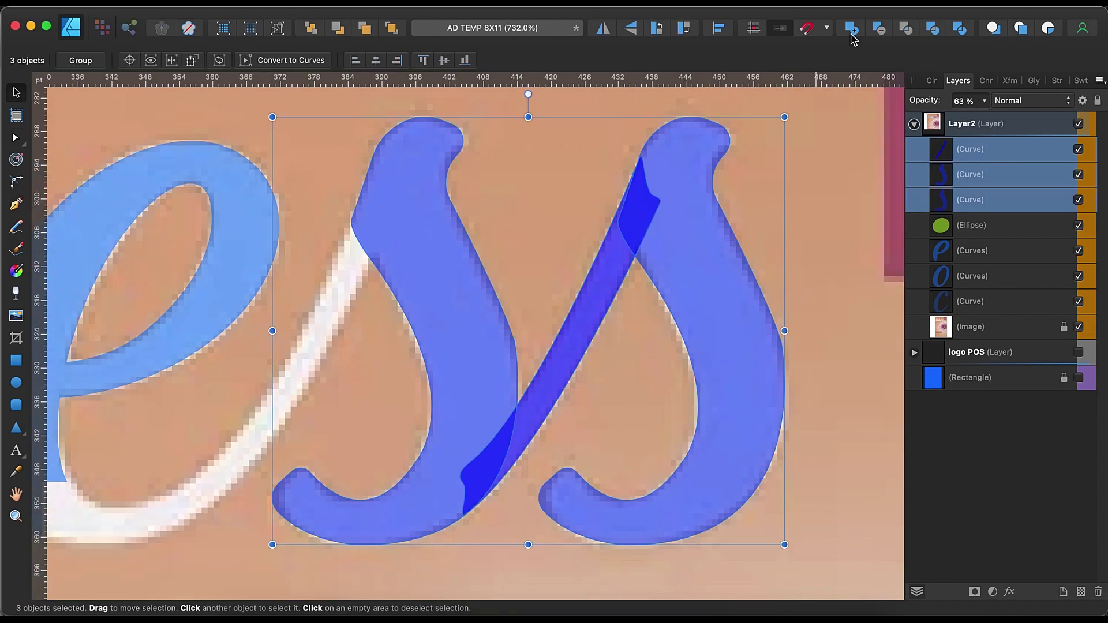
click(851, 27)
Draw a curved 7 pt stroke connecting the top of the first s to the base of the e
scroll(424, 390, down, 10)
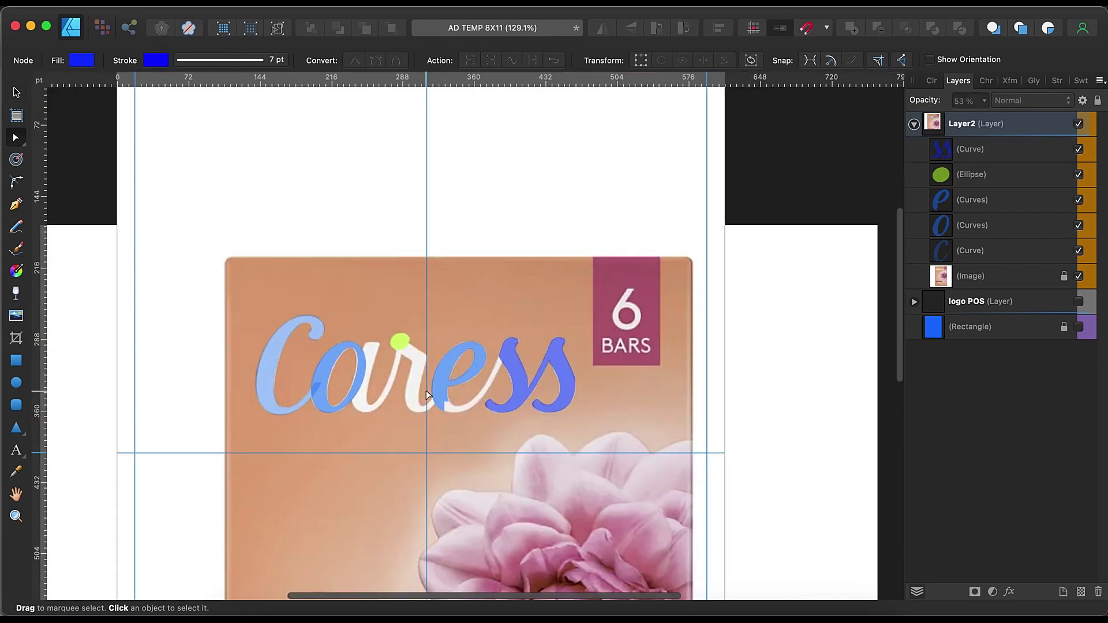
scroll(425, 391, up, 8)
key(p)
click(631, 224)
drag(473, 387, 432, 381)
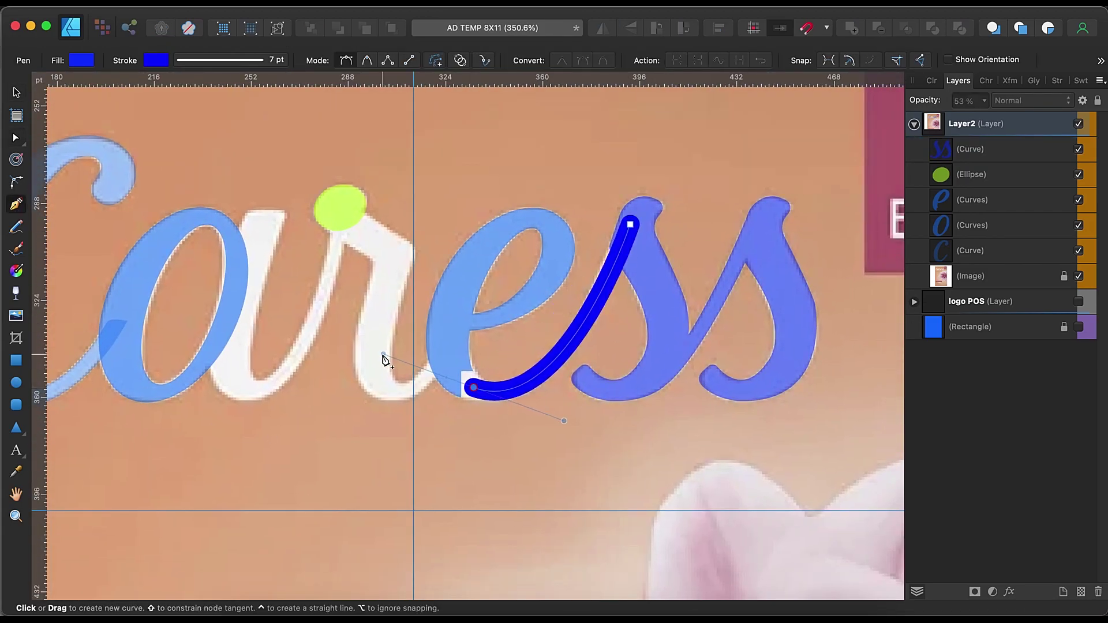
key(Escape)
Set the e-to-s connector's opacity to 54% and expand its stroke into an outline
scroll(615, 279, up, 5)
key(a)
key(super+alt+s)
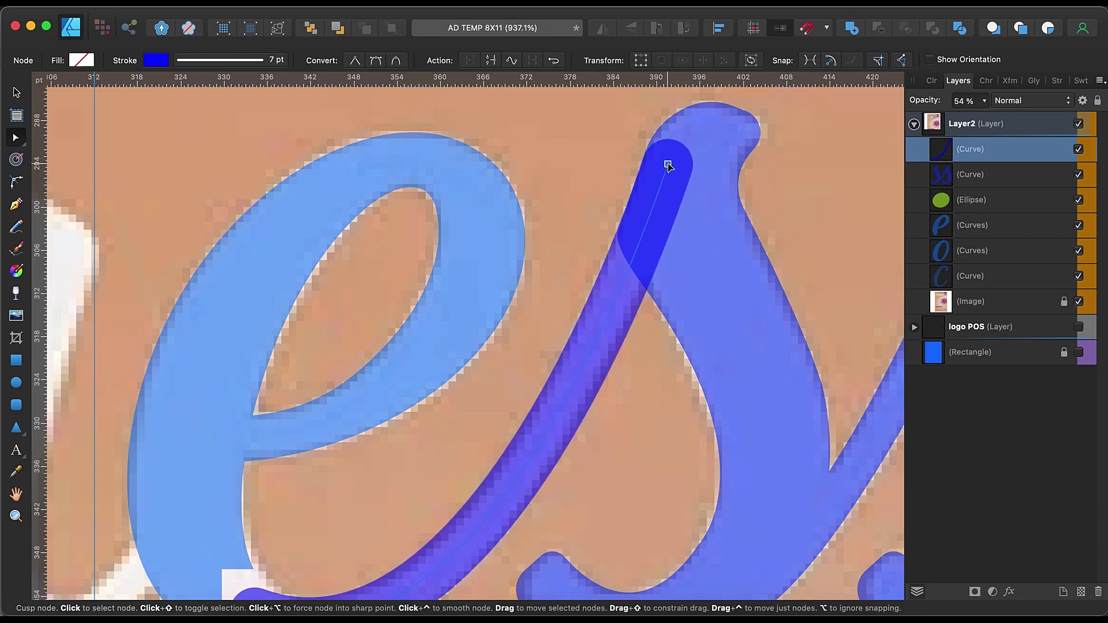
Reshape the expanded connector's nodes to fit the e's base and the top of the first s
scroll(663, 190, down, 5)
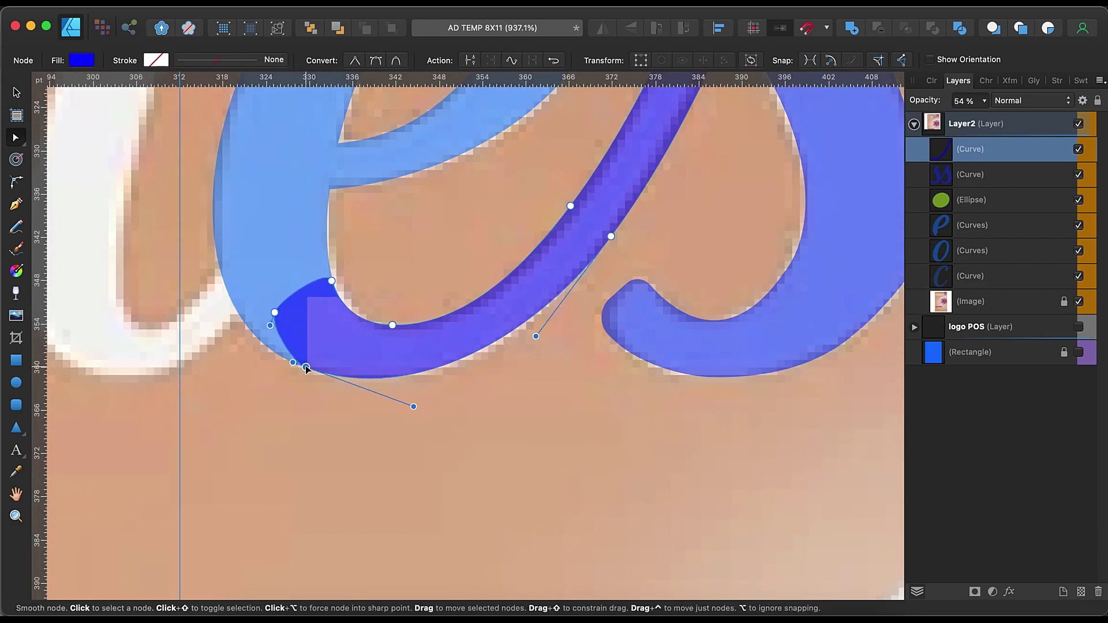
scroll(573, 208, down, 5)
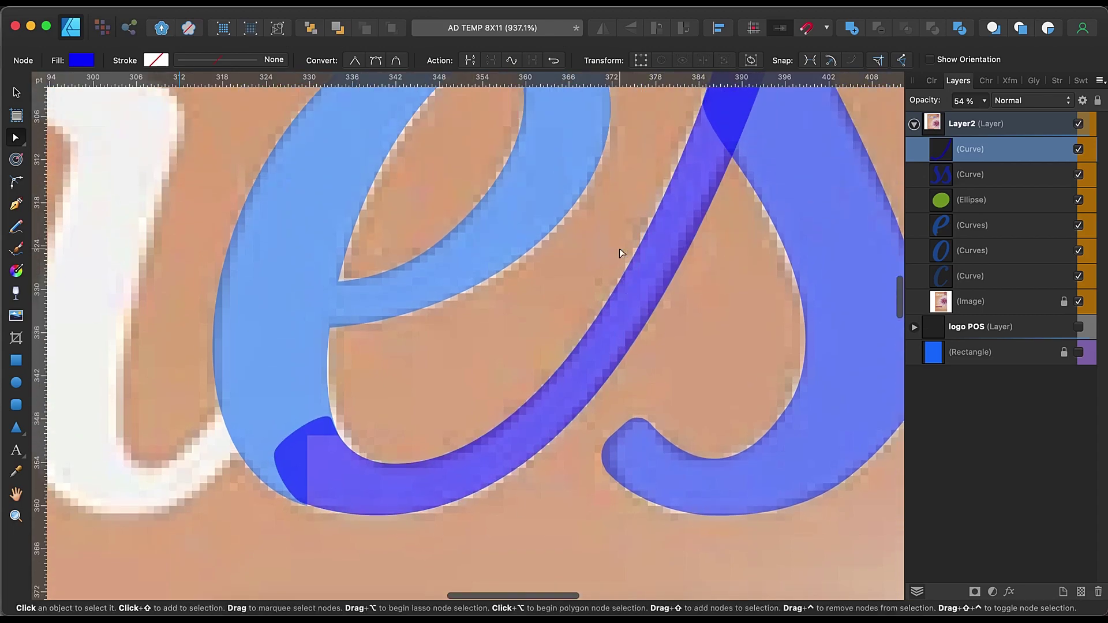
scroll(801, 227, up, 5)
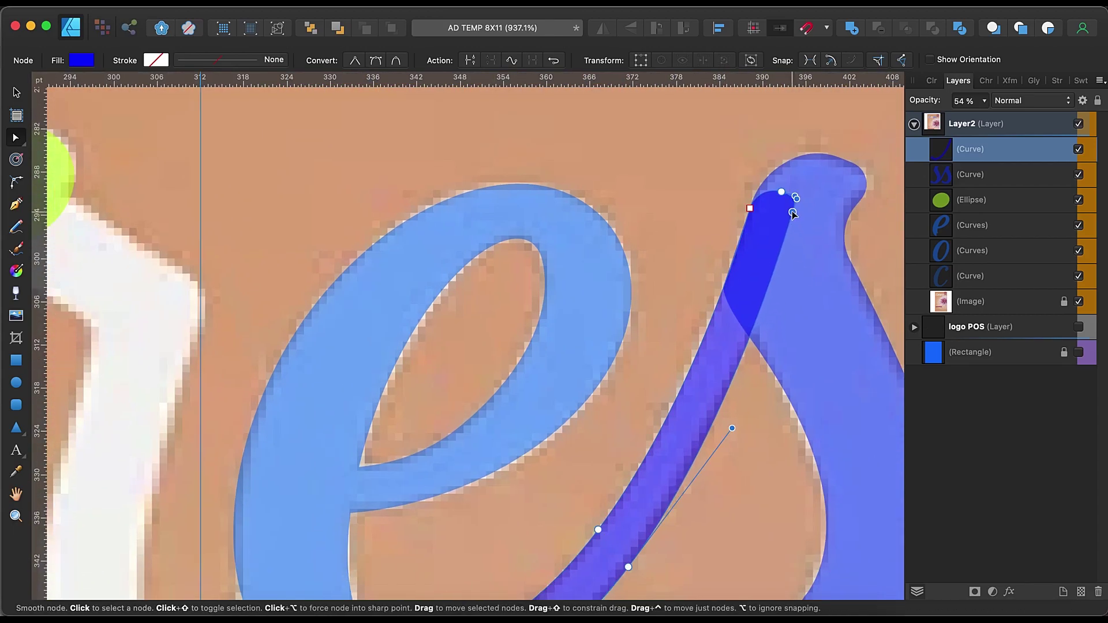
Merge the connector with the double-s shape and then with the e using Boolean Add
shift+click(797, 297)
click(854, 30)
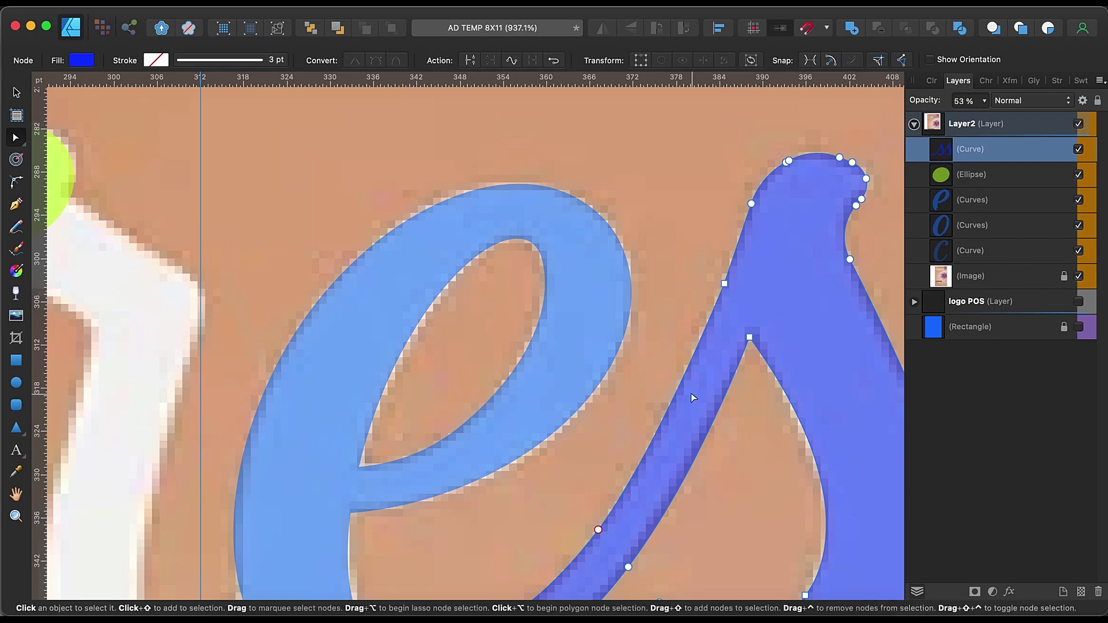
scroll(690, 380, down, 8)
shift+click(975, 200)
click(852, 27)
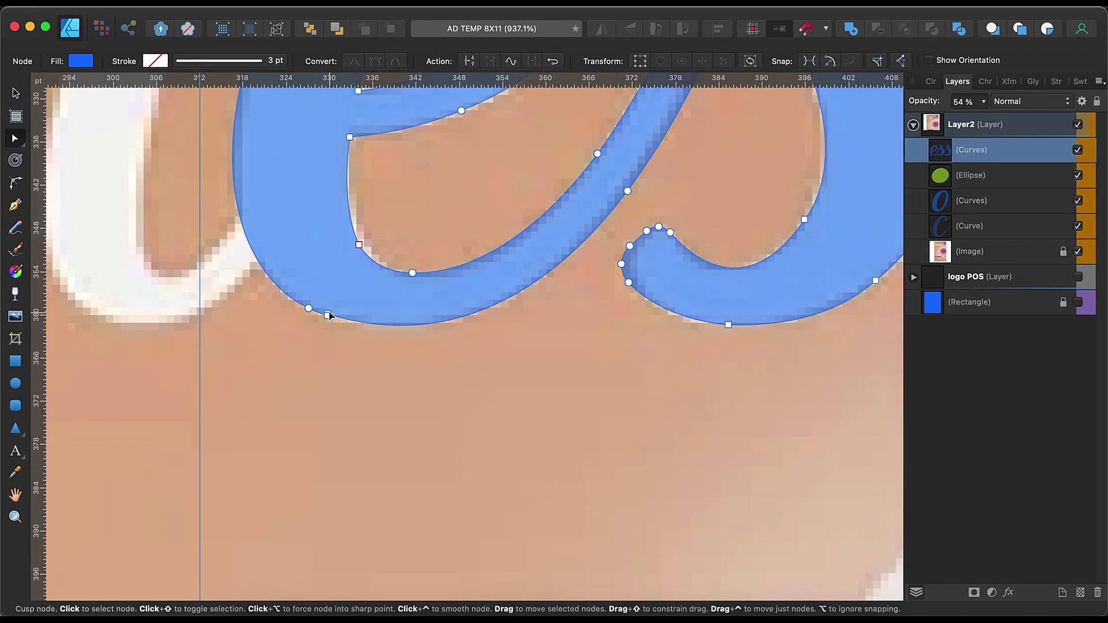
Draw a curved 7 pt stroke tracing the a's stem and its tail up to the green ellipse
scroll(473, 355, down, 6)
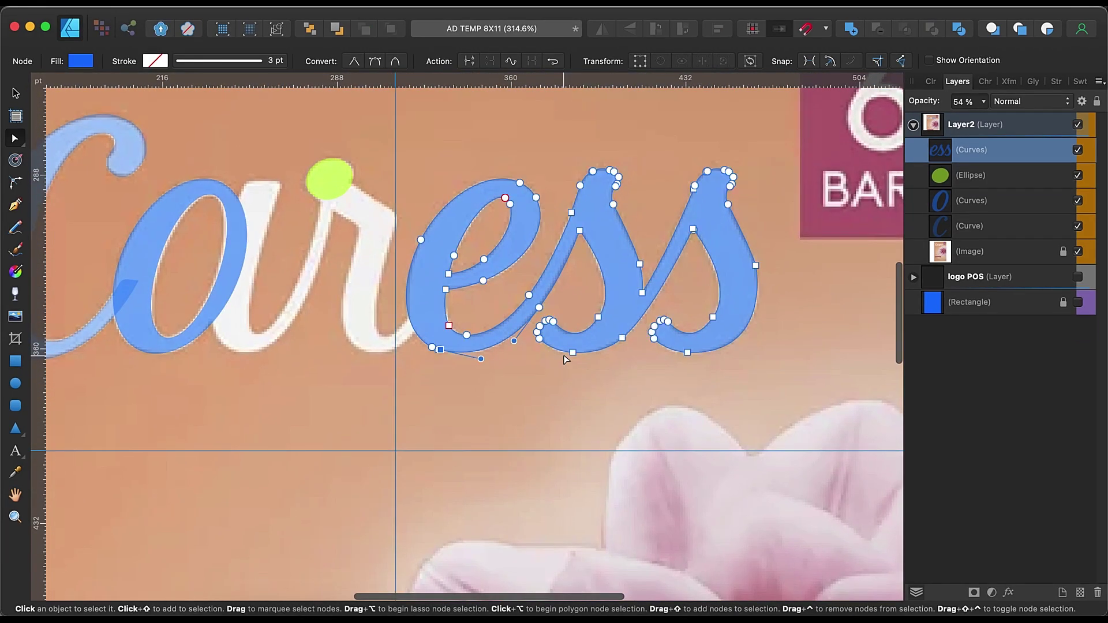
scroll(413, 191, left, 3)
key(p)
click(413, 190)
drag(398, 348, 440, 361)
click(486, 189)
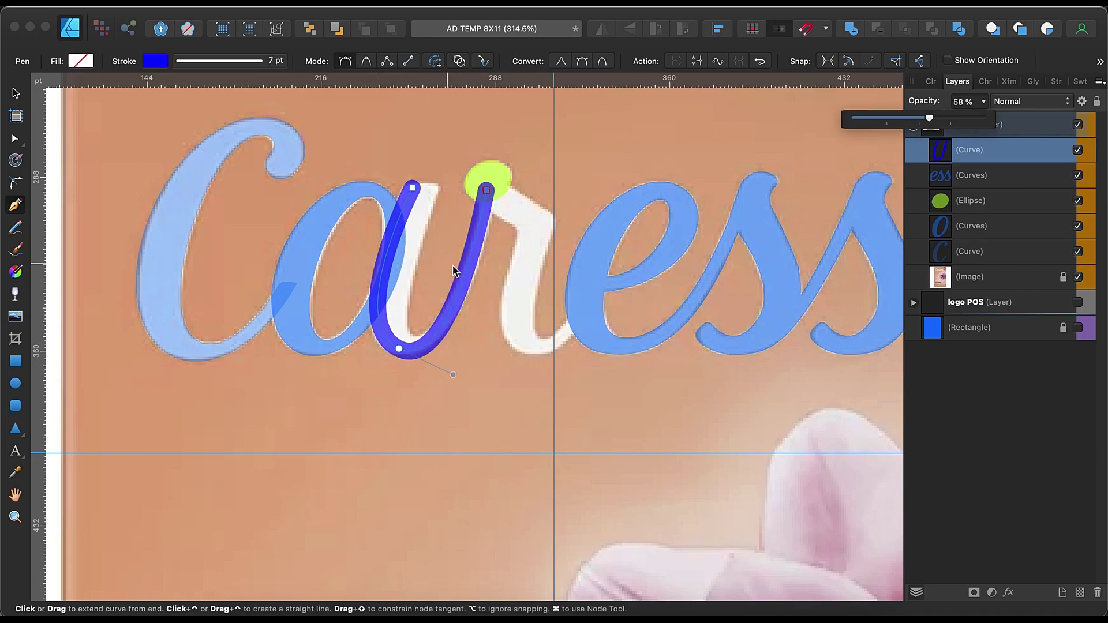
Adjust the nodes and handles of the a's stem-and-tail stroke to follow the reference lettering
scroll(509, 133, up, 3)
key(a)
drag(449, 463, 463, 441)
click(307, 362)
drag(314, 272, 347, 226)
Expand the a's stem-and-tail stroke into an outline and merge it with the green ellipse
scroll(475, 178, up, 1)
key(super+alt+shift+s)
click(851, 29)
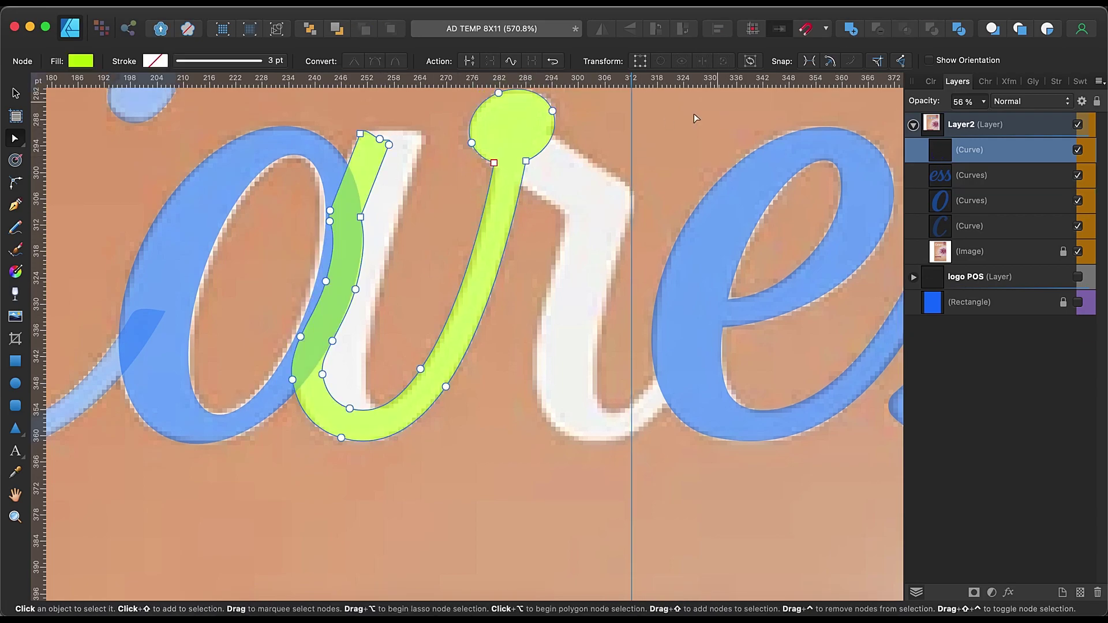
Trace the a's flat top and right stem edge with a 5.5 pt stroke at 61% opacity
click(15, 205)
click(370, 136)
click(420, 137)
drag(372, 421, 439, 452)
click(983, 102)
drag(984, 118, 933, 120)
Adjust the nodes and handles of the a's right stem stroke to match the reference outline
scroll(422, 267, up, 3)
key(a)
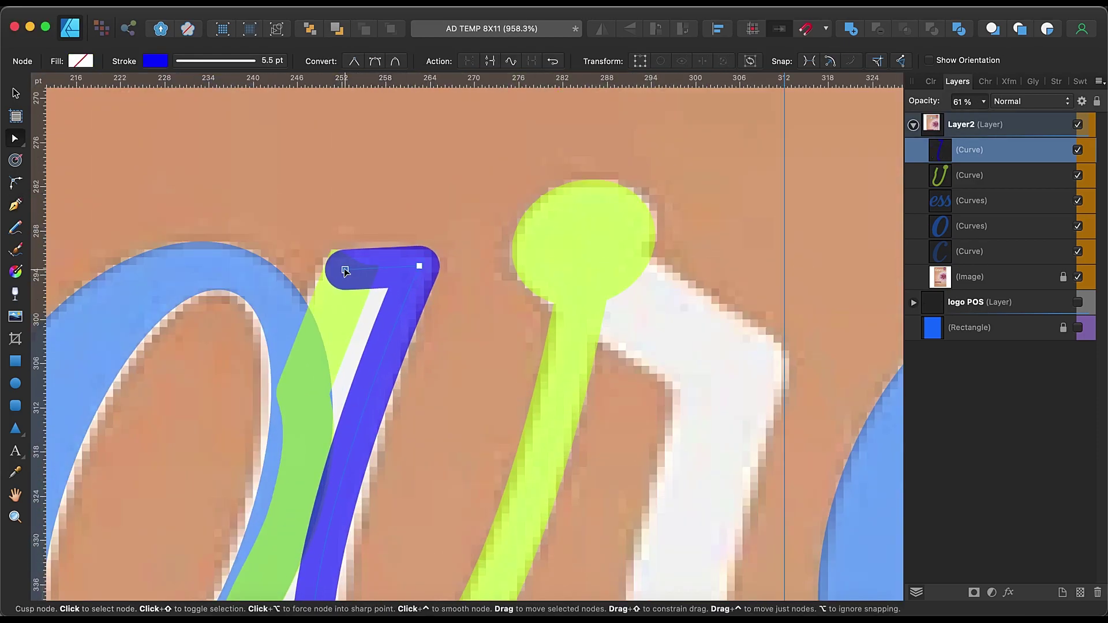
scroll(419, 271, down, 5)
drag(346, 302, 355, 309)
scroll(336, 372, up, 3)
drag(242, 537, 244, 525)
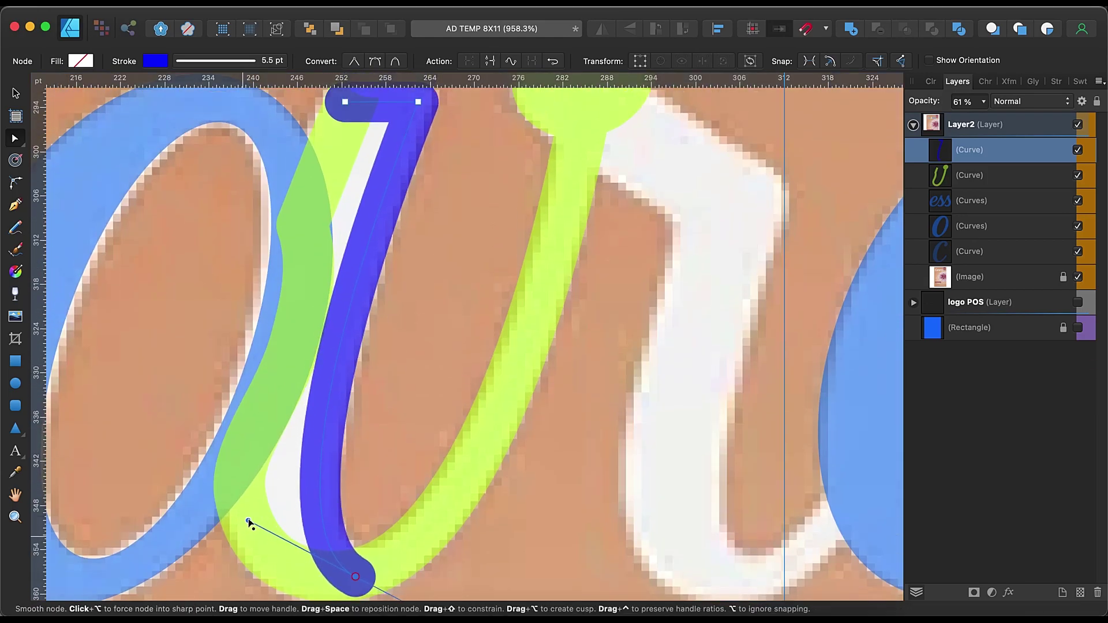
scroll(248, 521, up, 3)
Merge the a's right stem with the green shape and delete the nodes enclosing the leftover inner gap
shift+click(970, 175)
click(878, 29)
scroll(454, 211, down, 5)
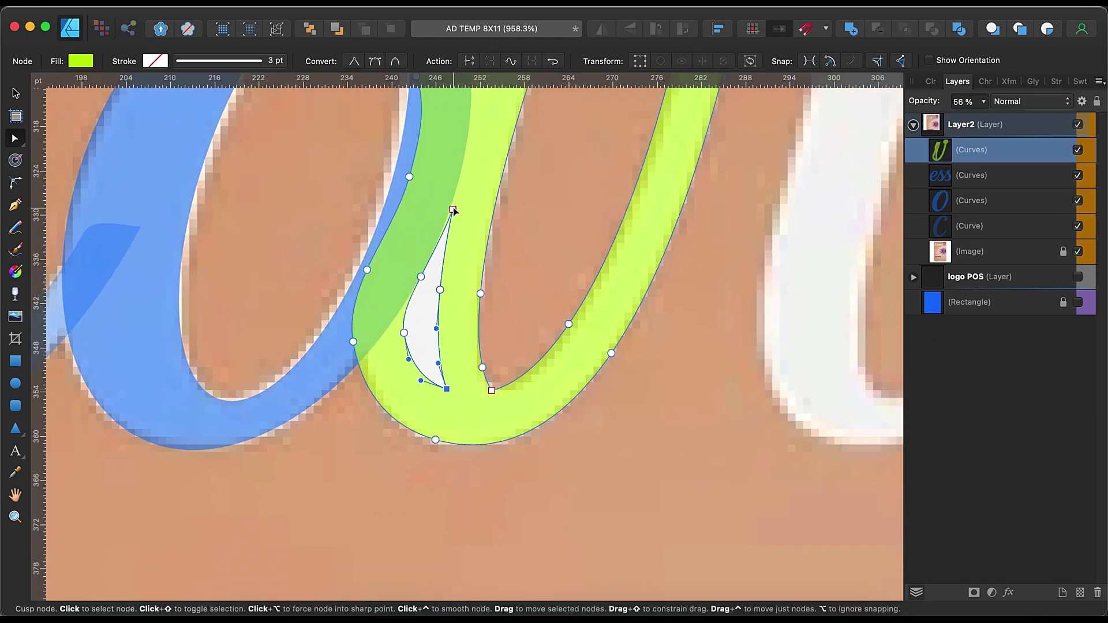
key(Delete)
Round the inner corner at the a's base with a 2.9 pt radius and merge the green shape with the a's bowl
click(491, 390)
key(c)
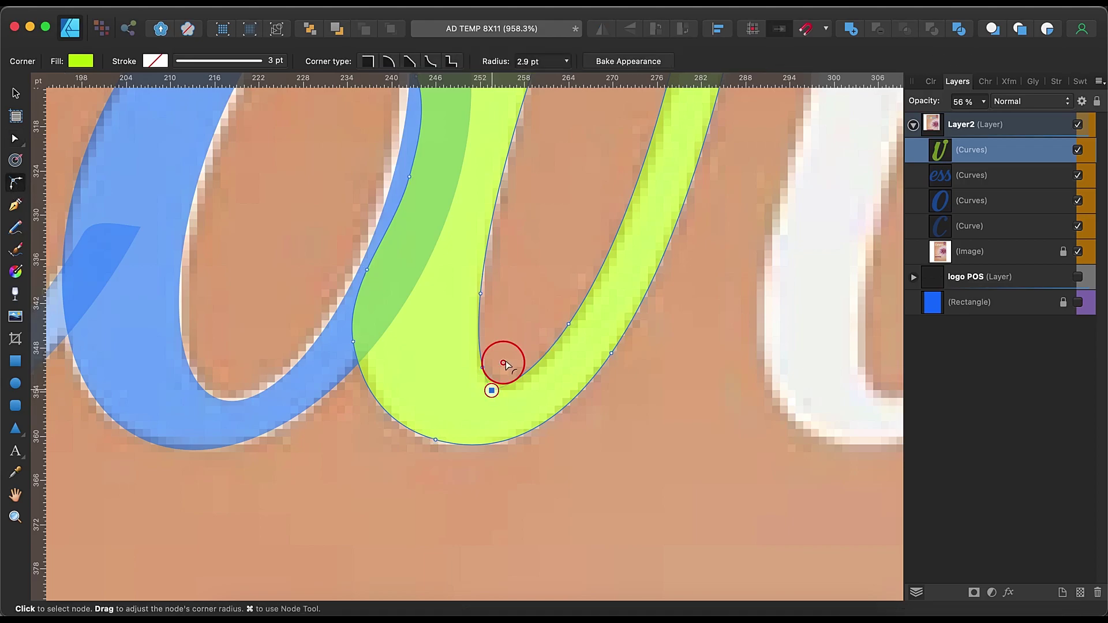
scroll(504, 364, down, 5)
shift+click(969, 200)
click(850, 28)
Trace the r's left edge from its round terminal to the e with a 5.5 pt stroke at 47% opacity
key(p)
scroll(420, 279, right, 1)
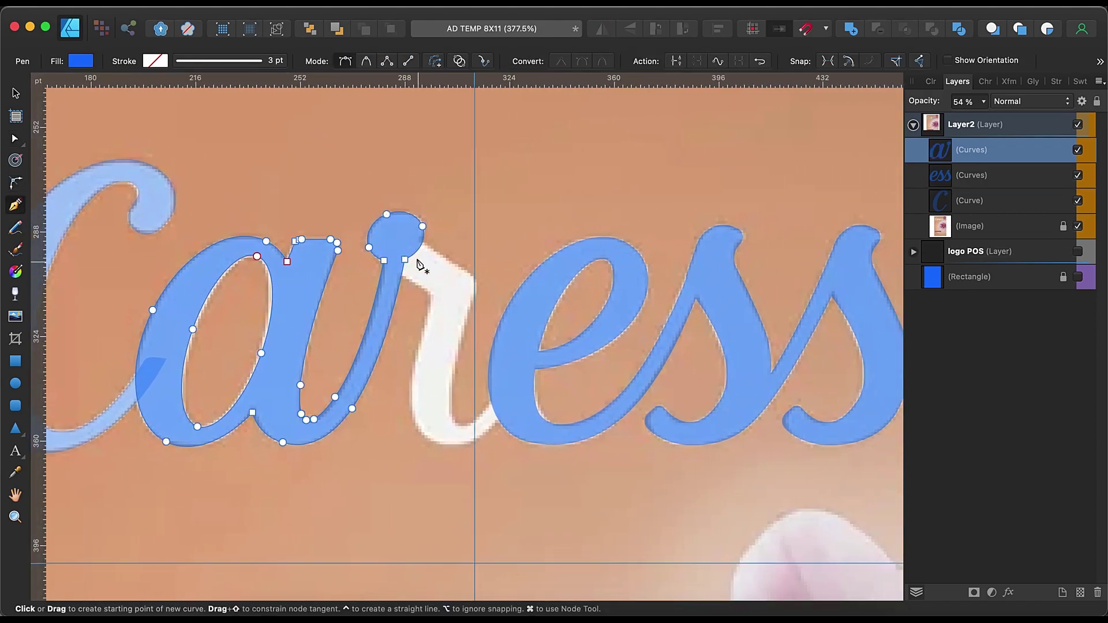
click(402, 251)
click(398, 264)
drag(498, 414, 613, 323)
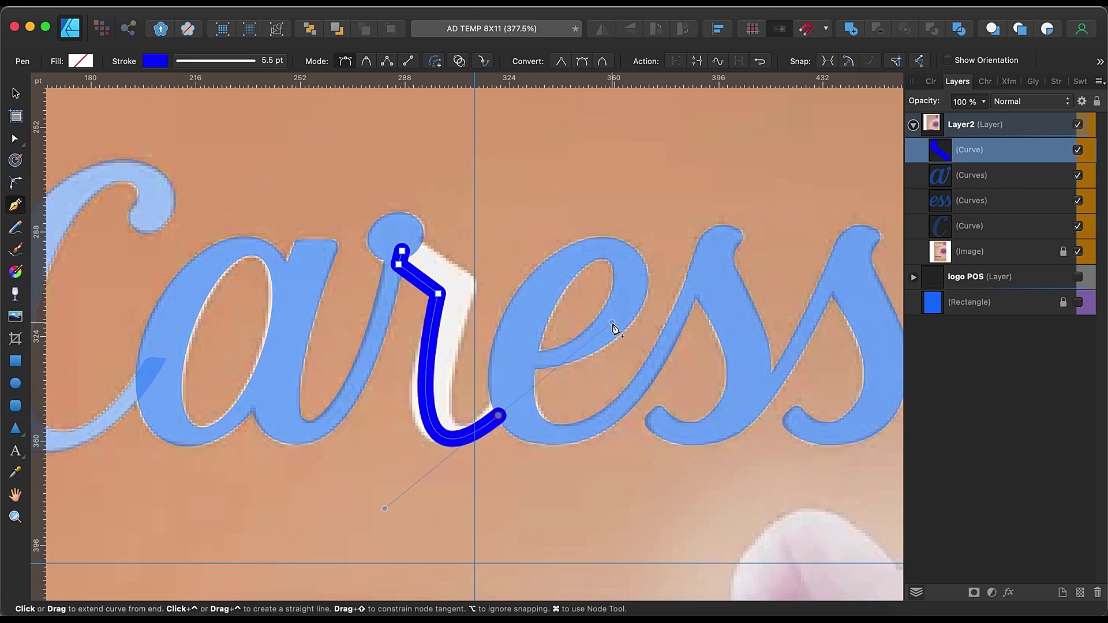
click(984, 101)
drag(987, 118, 915, 118)
Adjust the nodes and handles of the r's left stroke to follow the reference and overlap the e
scroll(450, 475, up, 5)
key(a)
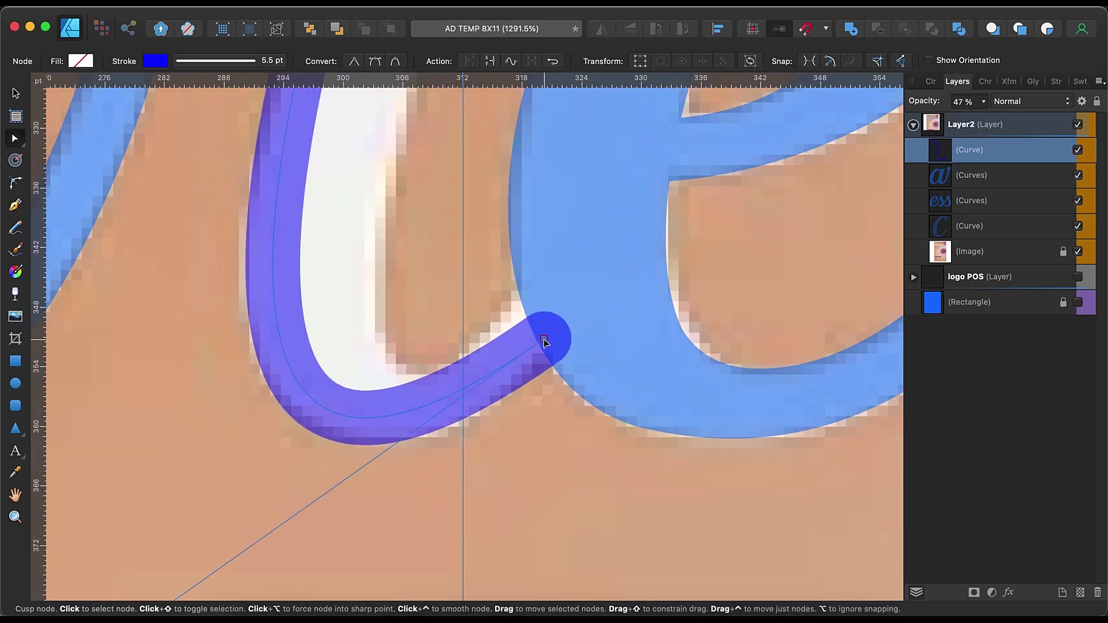
scroll(414, 535, down, 2)
scroll(413, 535, down, 3)
mouse_move(240, 569)
mouse_down()
mouse_move(223, 562)
mouse_move(541, 320)
mouse_move(512, 372)
mouse_move(292, 326)
mouse_move(454, 360)
mouse_up()
drag(607, 266, 609, 263)
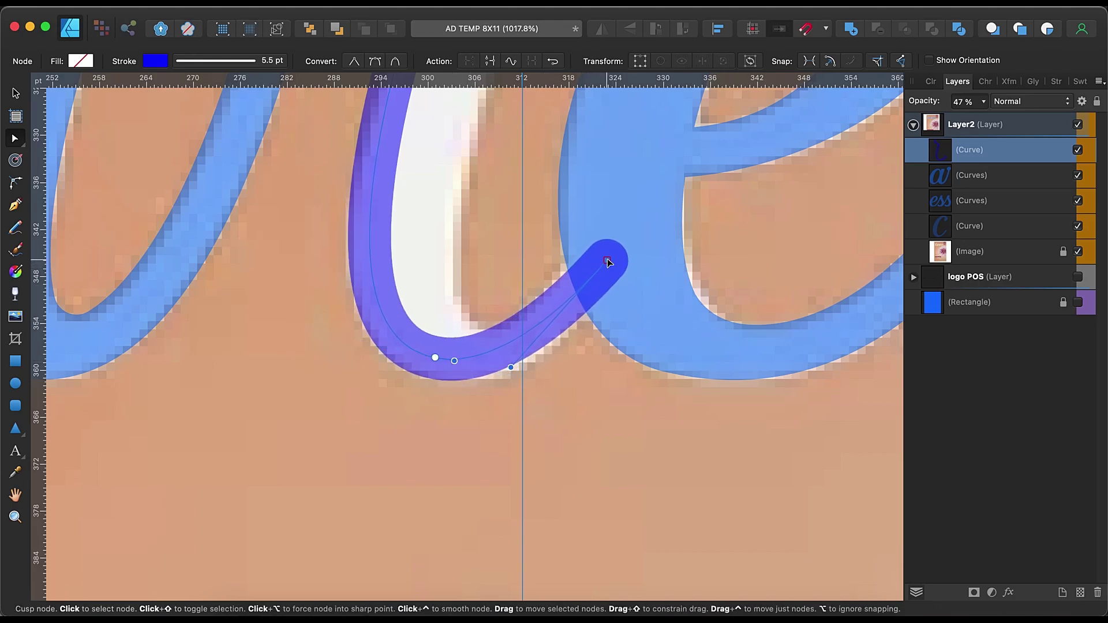
mouse_move(512, 375)
mouse_down()
mouse_move(514, 361)
mouse_move(520, 382)
mouse_up()
scroll(519, 382, up, 5)
drag(423, 296, 437, 295)
Trace the r's shoulder and right edge with a second 5.5 pt stroke and set its opacity to 48%
scroll(564, 366, left, 5)
key(p)
scroll(569, 284, up, 4)
click(569, 285)
click(641, 341)
scroll(685, 438, down, 6)
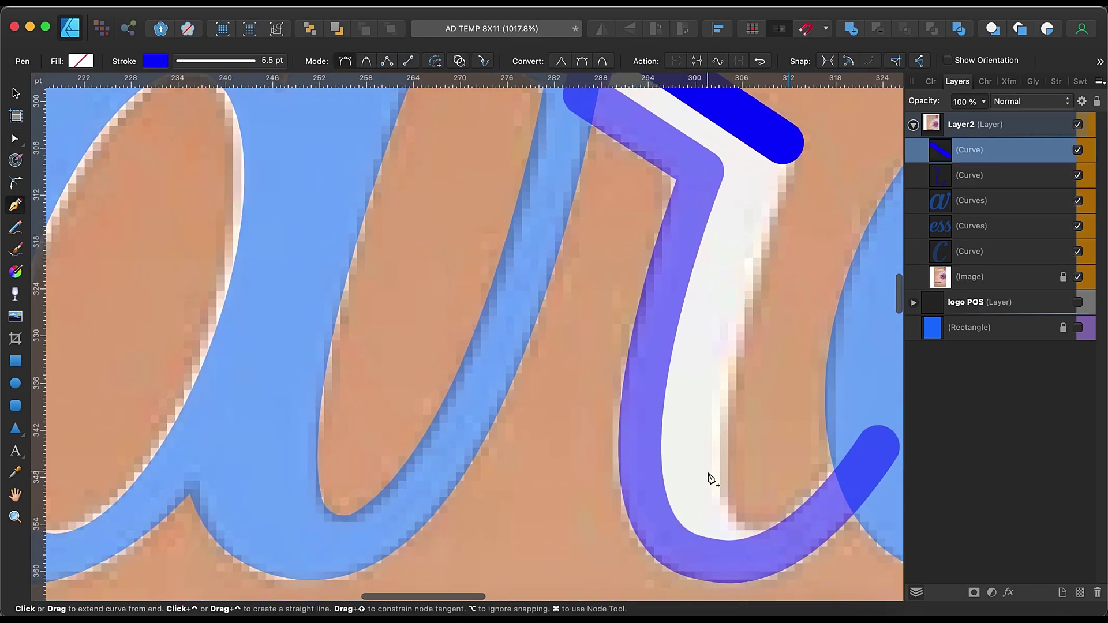
scroll(631, 529, right, 5)
drag(630, 528, 788, 553)
key(4)
key(8)
Fit the r's right stroke to the reference edge, expand it and refine the nodes at its lower end
key(a)
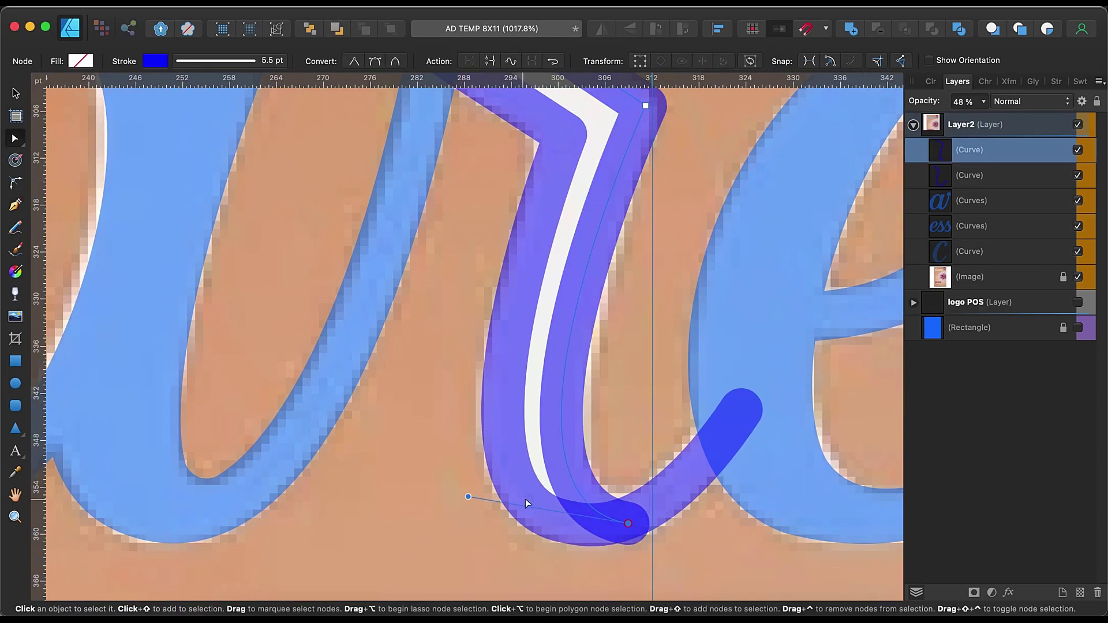
drag(466, 491, 475, 542)
scroll(577, 376, up, 4)
drag(643, 240, 639, 248)
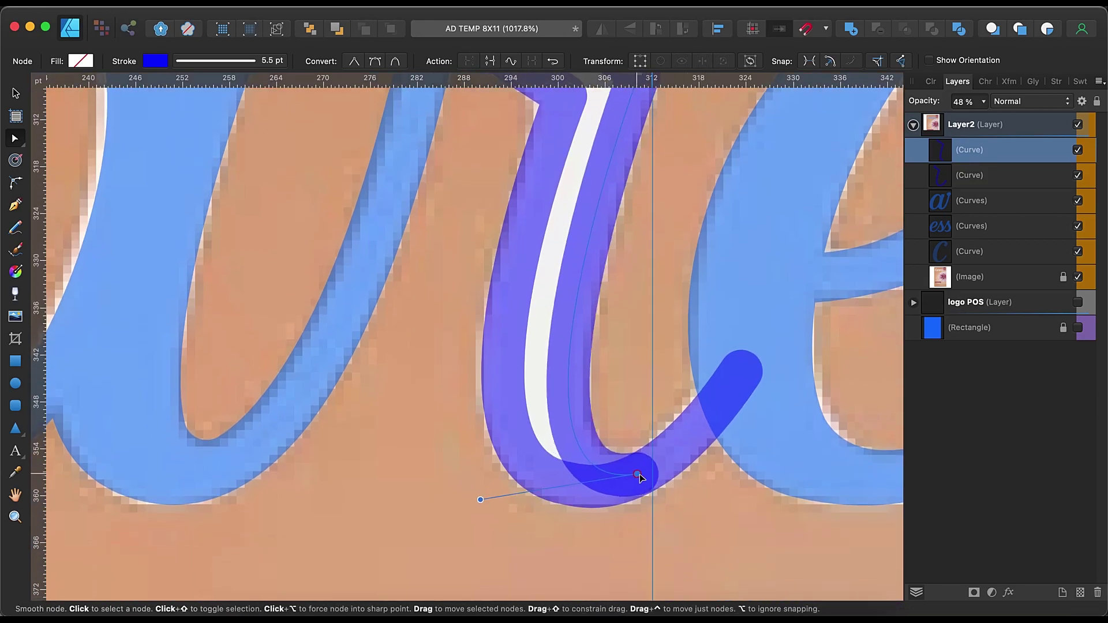
drag(637, 475, 650, 467)
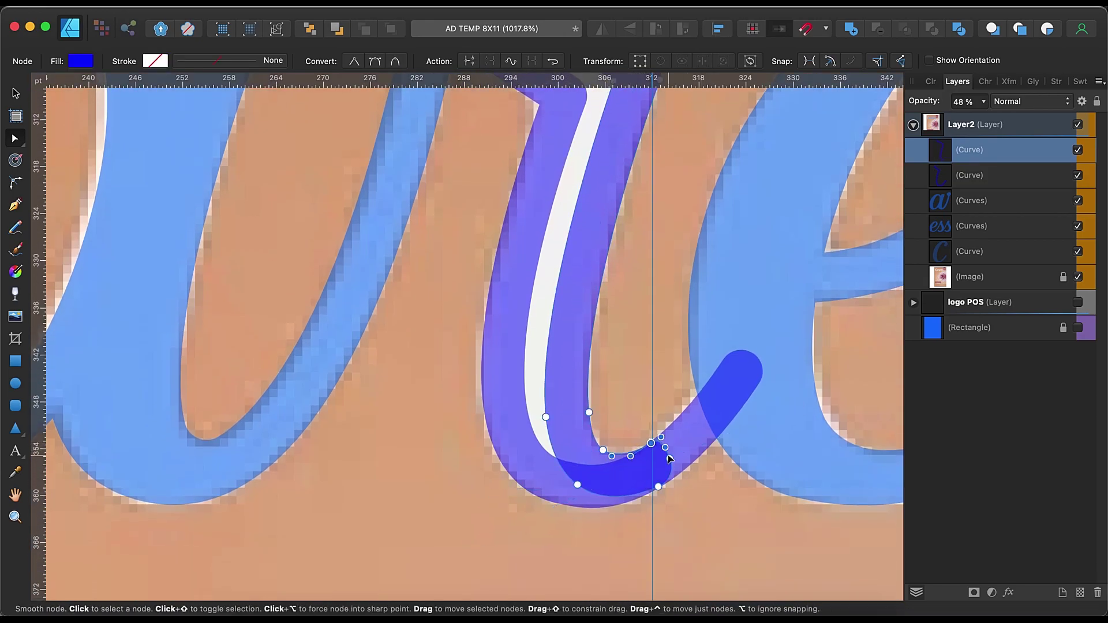
click(586, 447)
Merge the r's outlines with the a shape and delete the nodes enclosing the gap inside the r
scroll(586, 447, up, 5)
shift+click(543, 153)
key(super+k)
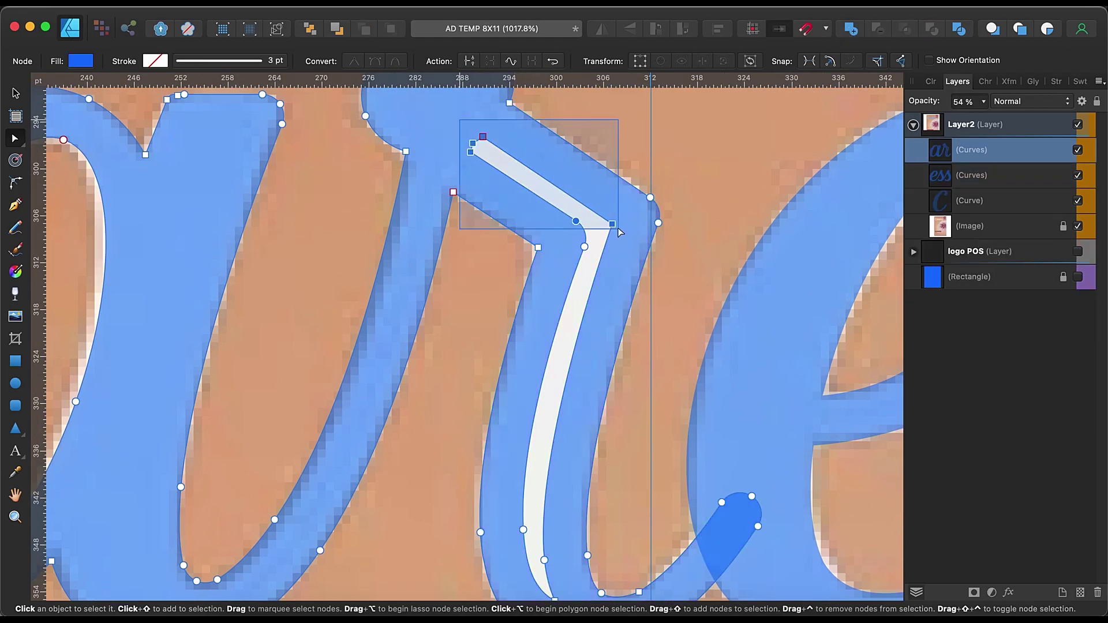
scroll(564, 346, down, 10)
Merge the ar shape with the ess shape and then with the C into a single lettering object
shift+click(633, 401)
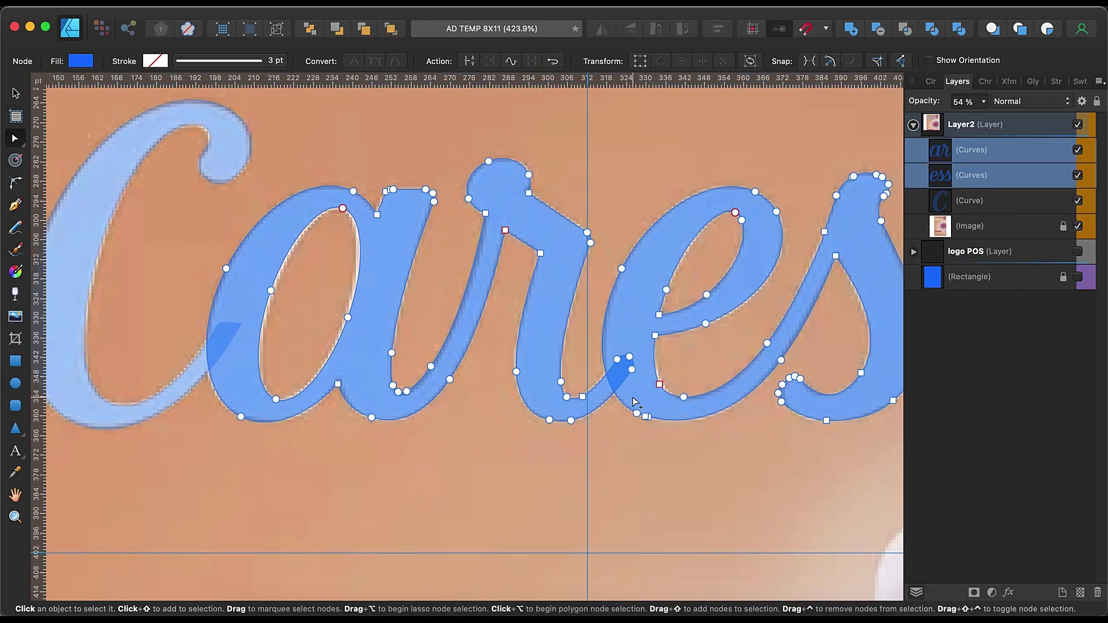
key(super+k)
shift+click(193, 346)
key(super+k)
Move the merged Caress lettering to the blank area above the package image and set its opacity to 75%
scroll(594, 317, down, 5)
key(v)
drag(473, 286, 641, 251)
scroll(494, 450, down, 5)
drag(983, 114, 1067, 116)
click(766, 331)
Unlock the reference package image and move it beside the page, clear of the lettering
scroll(573, 331, up, 5)
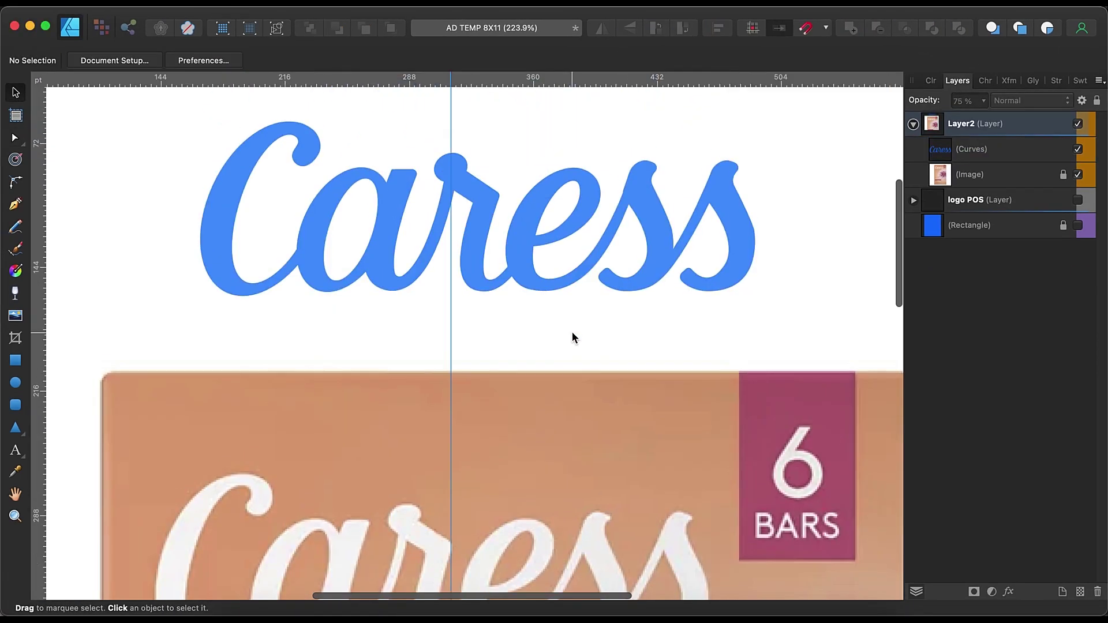
scroll(531, 333, down, 5)
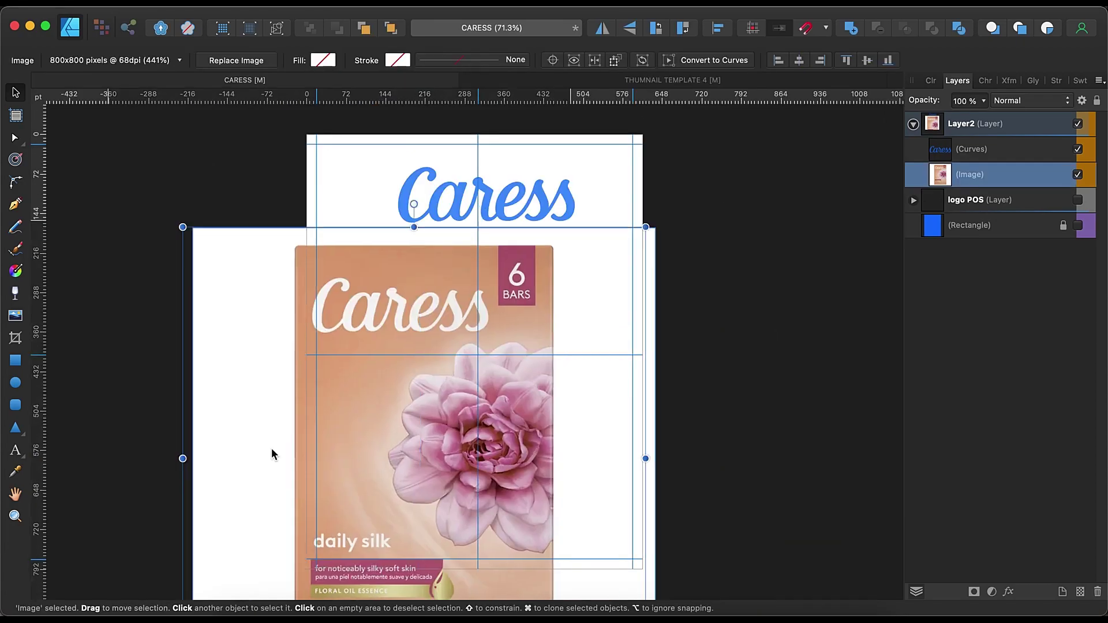
drag(271, 454, 213, 424)
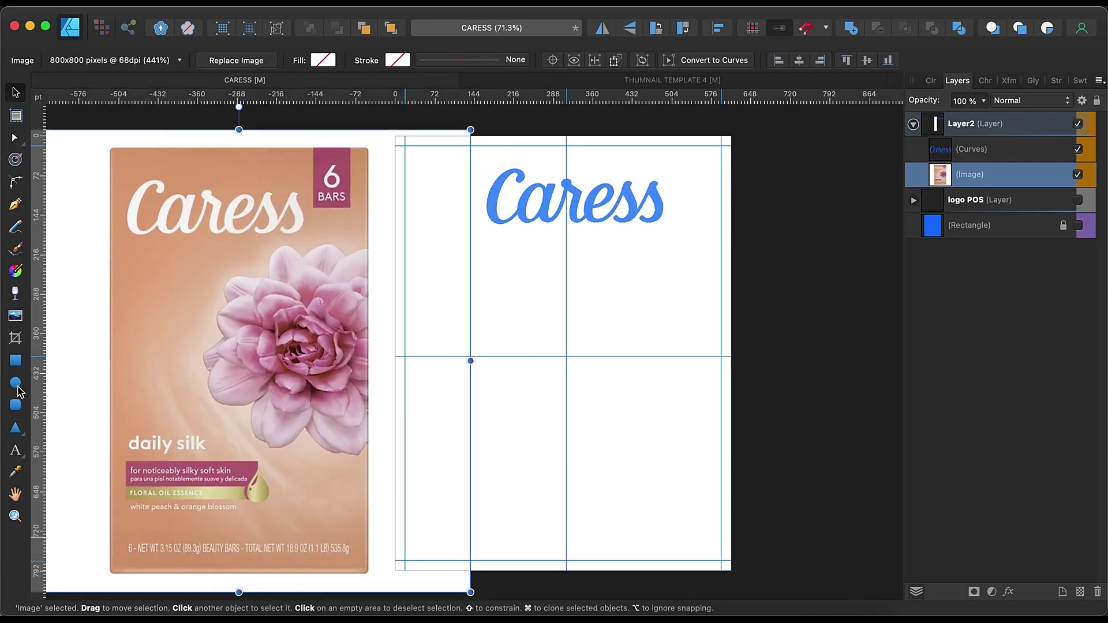
Draw a badge rectangle in the page's upper-right corner and fill it with burgundy sampled from the reference badge
key(m)
drag(642, 132, 701, 210)
click(168, 65)
click(346, 76)
key(i)
click(323, 159)
Shift the Caress lettering left so it clears the burgundy badge
key(v)
drag(577, 199, 513, 208)
Add the text "6" at 152.6 pt, place it on the burgundy badge and colour it white
key(t)
click(622, 289)
text(6)
drag(658, 305, 638, 206)
click(344, 60)
drag(521, 77, 630, 259)
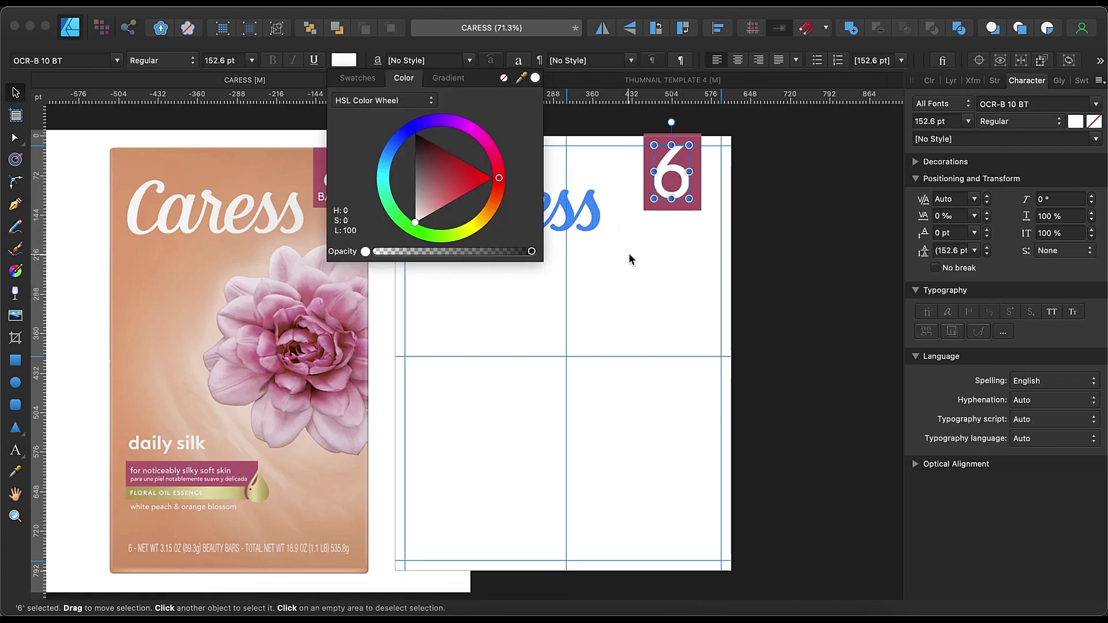
Add the text "BARS" in small white lettering and place it beneath the 6 on the burgundy badge
click(571, 329)
key(t)
click(629, 268)
text(BARS)
key(cmd+a)
click(252, 60)
click(225, 320)
click(19, 93)
drag(648, 262, 671, 200)
click(645, 259)
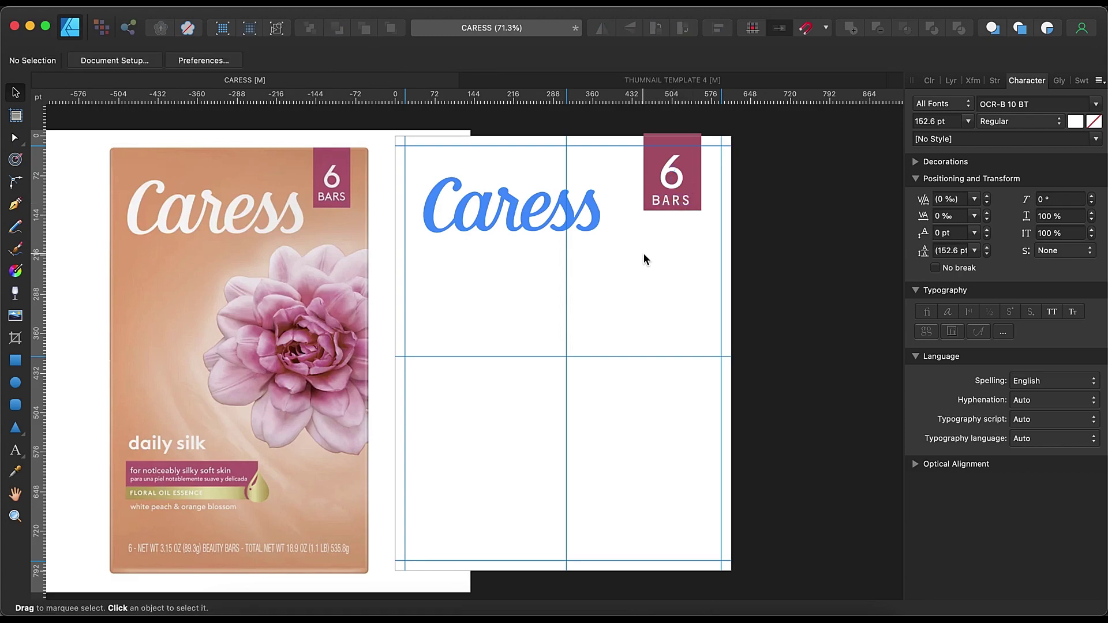
Add the text "daily silk" in the page's lower half and switch it to a bold wide font
click(16, 450)
click(462, 465)
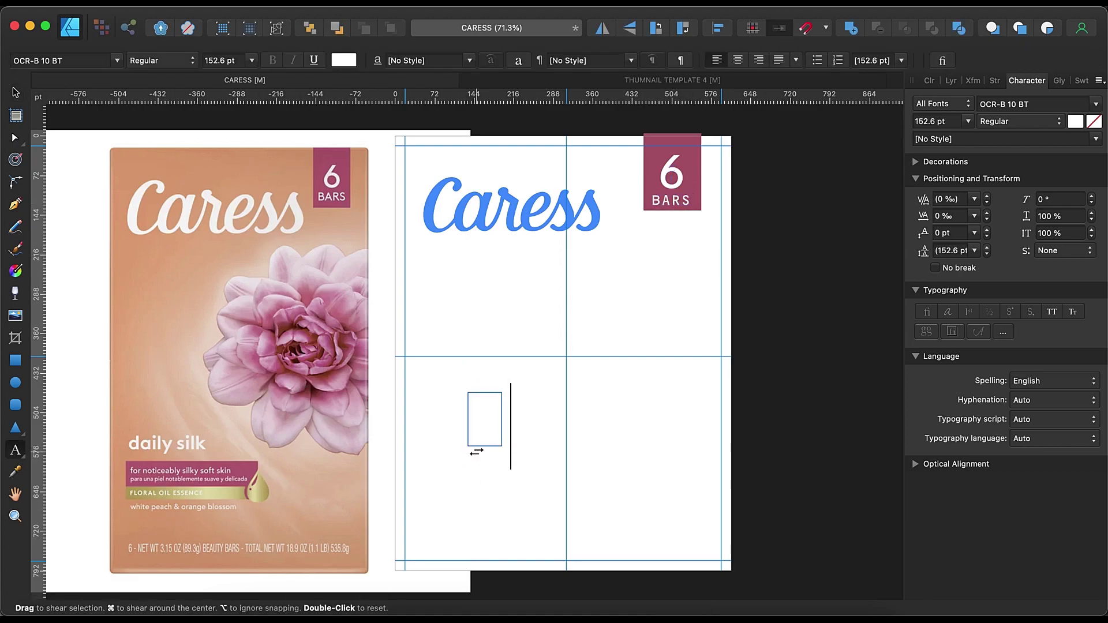
text(y silk)
key(super+a)
click(70, 60)
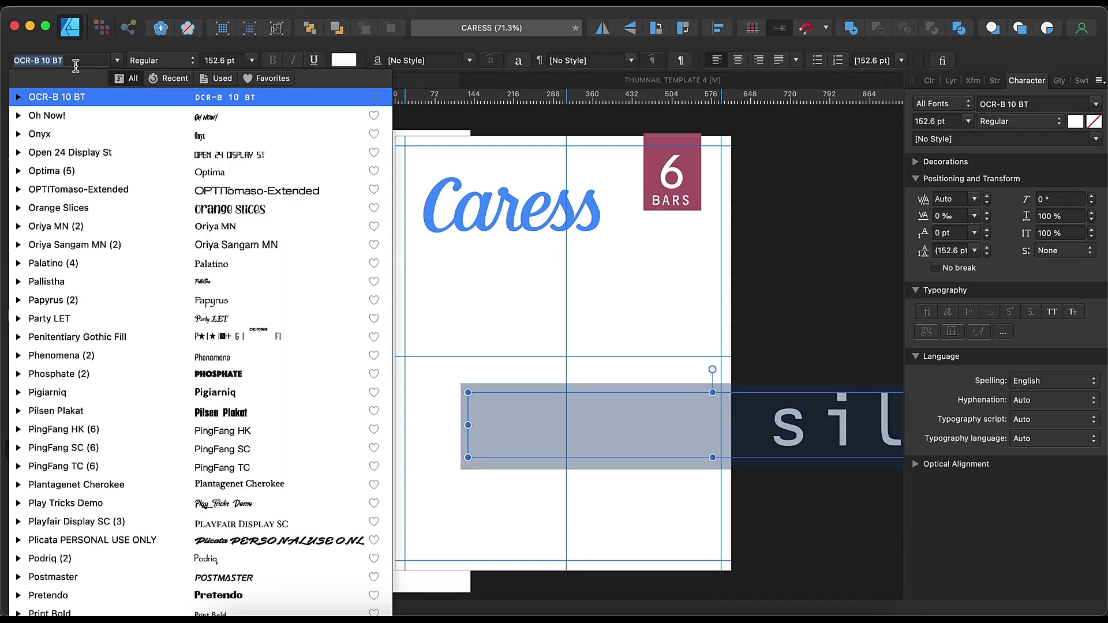
scroll(153, 340, down, 2)
click(152, 341)
click(344, 60)
key(Escape)
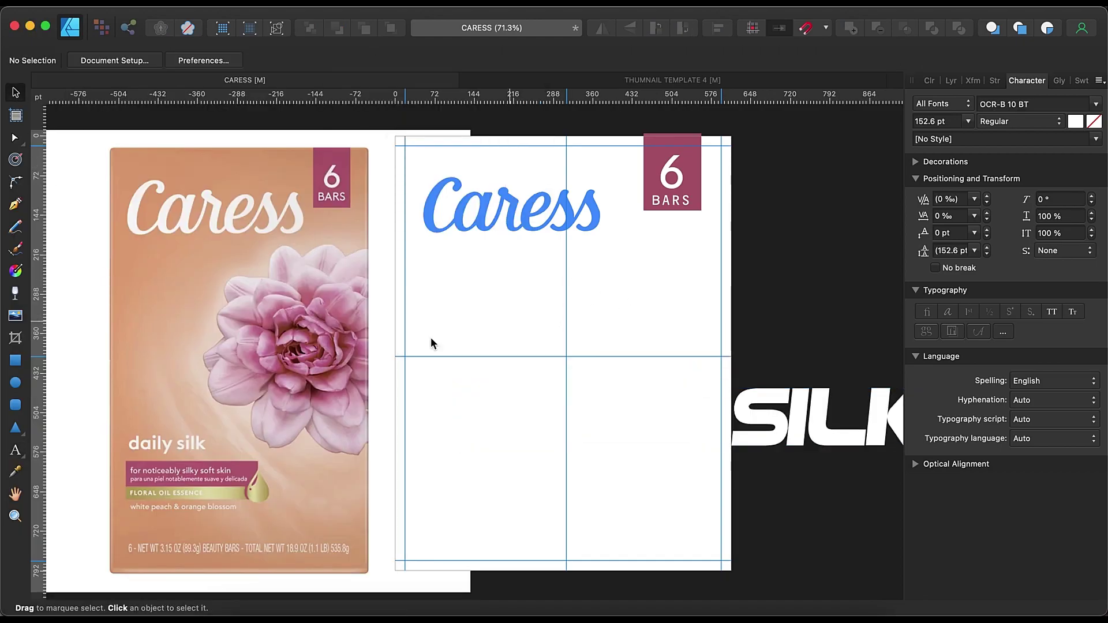
Draw a rectangle covering the whole page and order it beneath the reference image in Layer2
key(m)
drag(395, 134, 730, 569)
click(951, 80)
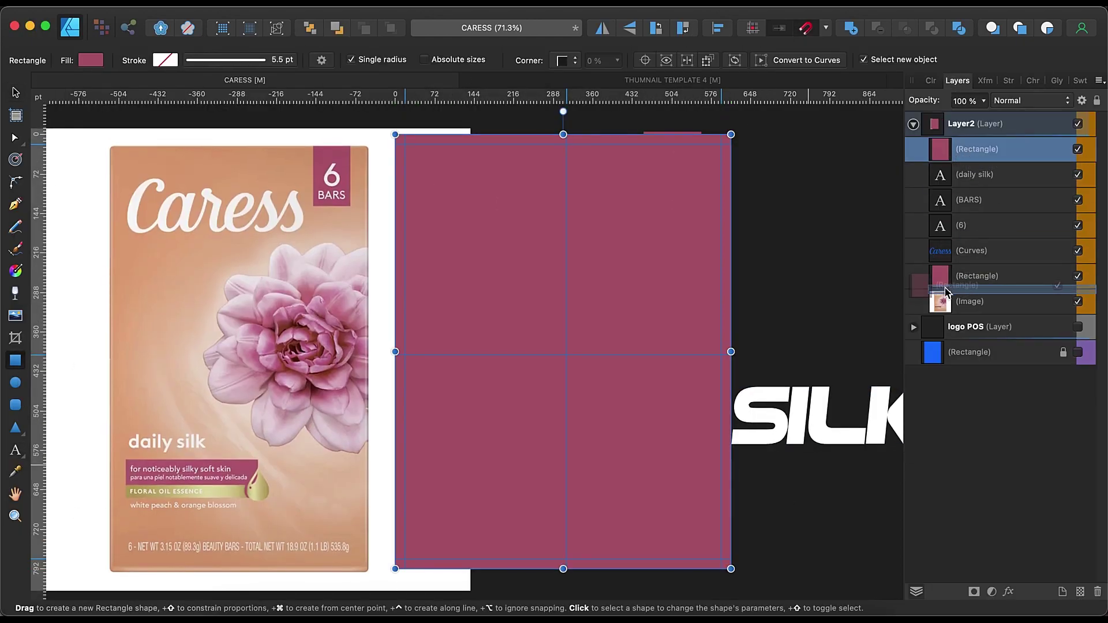
drag(947, 291, 946, 311)
Give the background rectangle a diagonal linear gradient with peach stop colours sampled from the reference package
key(g)
drag(669, 518, 471, 231)
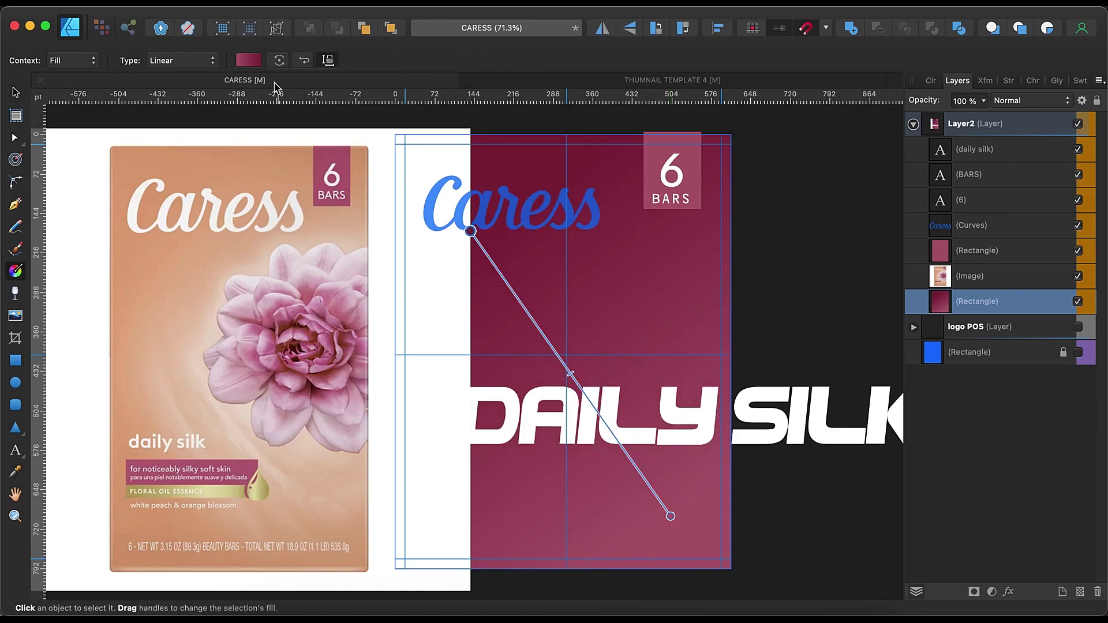
click(248, 60)
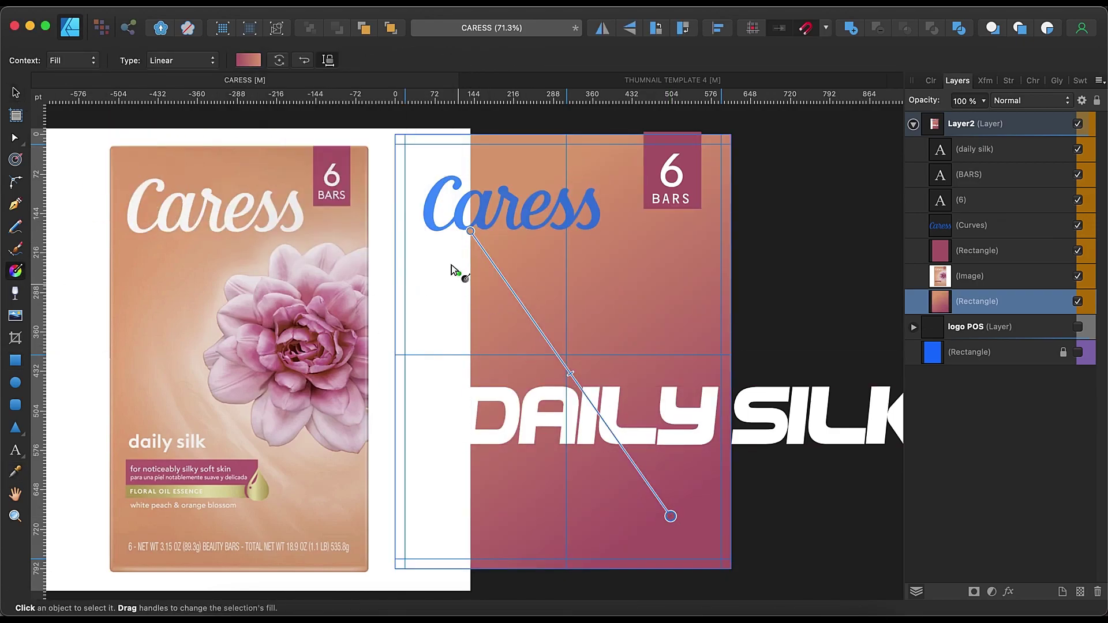
click(248, 60)
click(239, 123)
click(304, 206)
drag(440, 236, 335, 531)
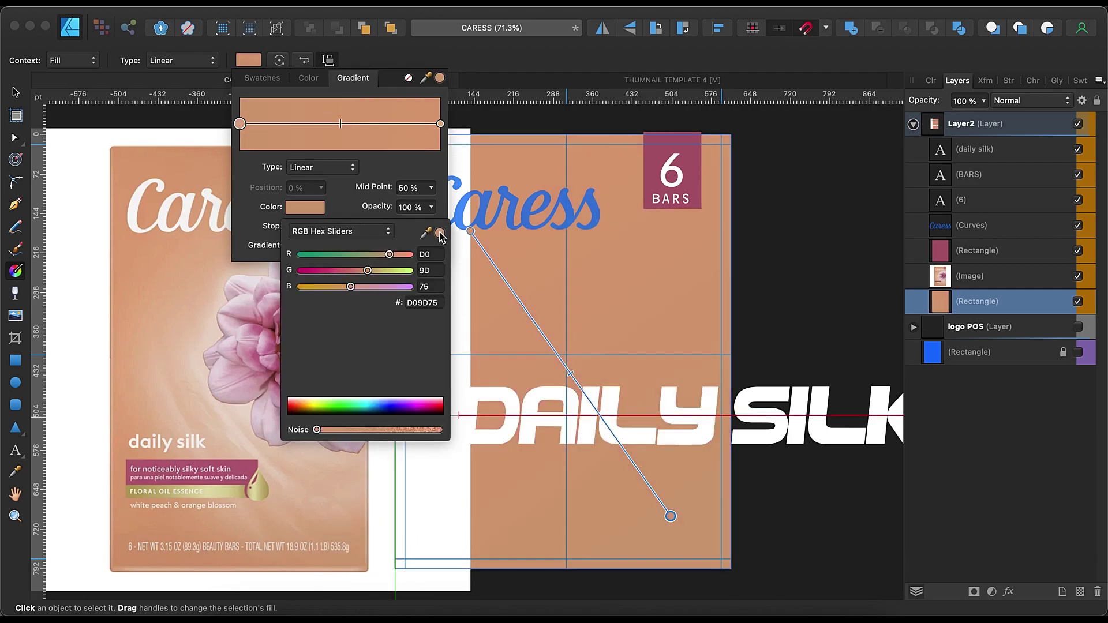
Add a middle stop to the background gradient in a lighter peach and extend the gradient towards the lower-right corner
click(338, 123)
click(558, 356)
click(250, 61)
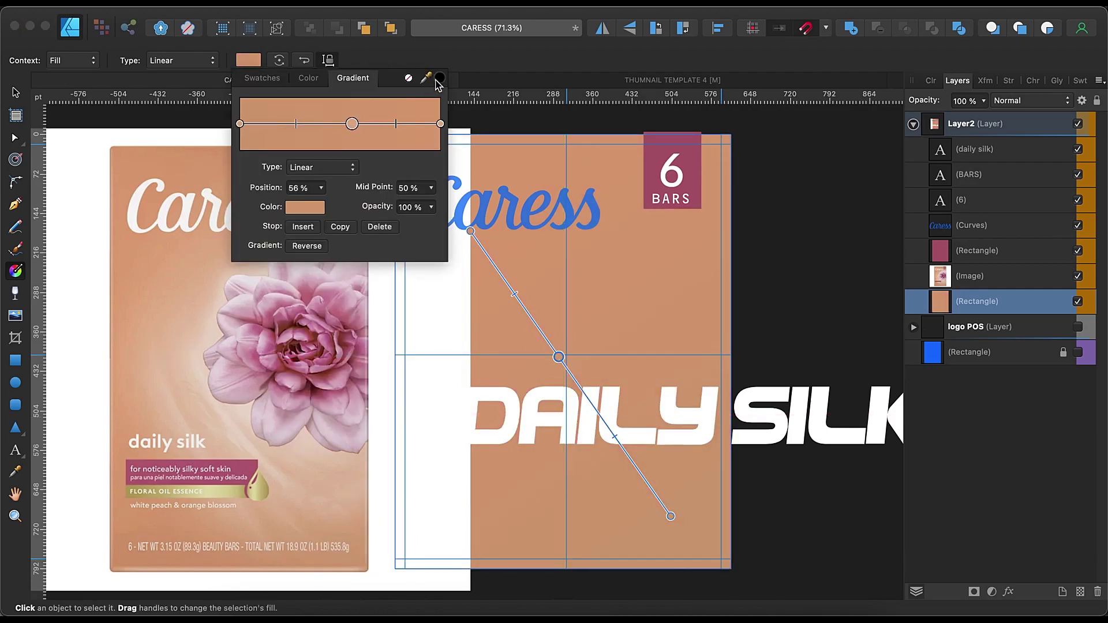
drag(427, 79, 554, 398)
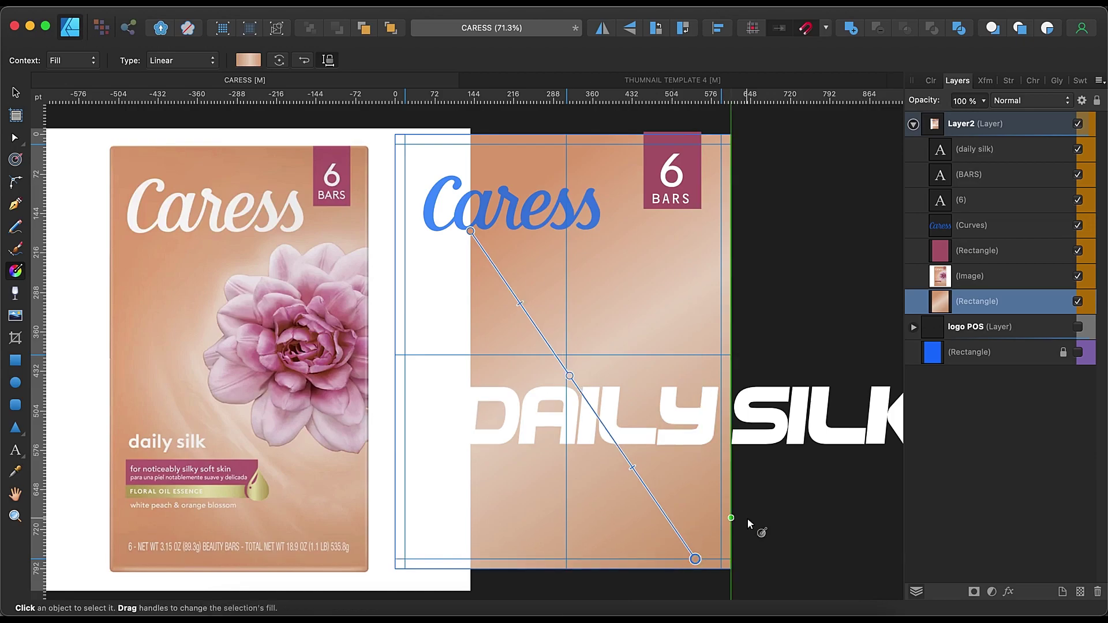
Move the reference image clear of the page and recolour the Caress lettering off-white with the Color Picker
key(v)
drag(267, 322, 176, 322)
click(462, 207)
key(i)
click(423, 294)
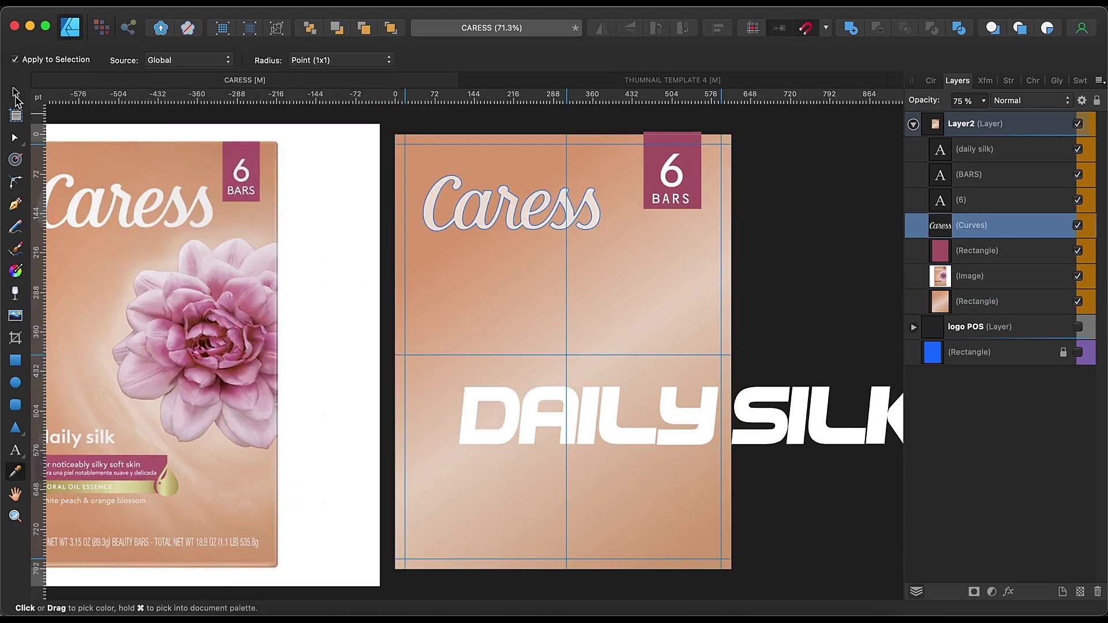
Set the "daily silk" text to Avanti Bold at 30 pt
key(v)
double_click(774, 392)
click(252, 60)
click(228, 335)
click(117, 60)
text(Avanti Bold)
key(Return)
key(Escape)
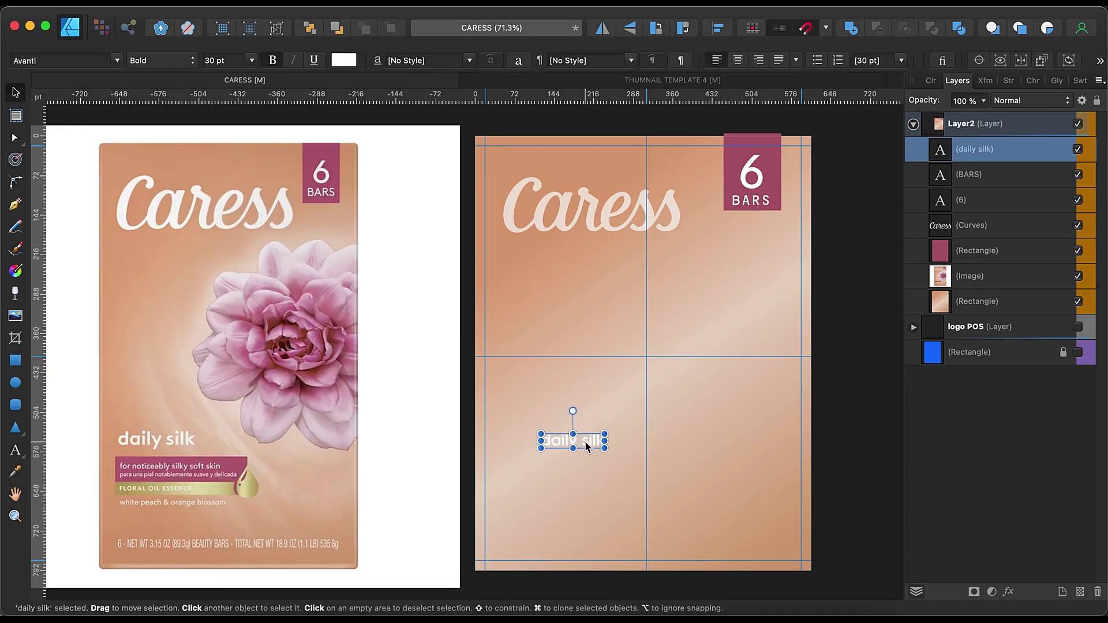
Draw a wide banner rectangle just below the "daily silk" text, starting at the left margin guide
key(m)
mouse_move(643, 452)
mouse_down()
mouse_move(522, 502)
mouse_move(485, 502)
mouse_up()
drag(653, 479, 681, 479)
Trim the reference image to the package front and place it back beside the page
key(v)
click(975, 301)
key(super+2)
key(v)
drag(348, 337, 714, 338)
key(m)
drag(513, 133, 698, 556)
key(v)
key(super+1)
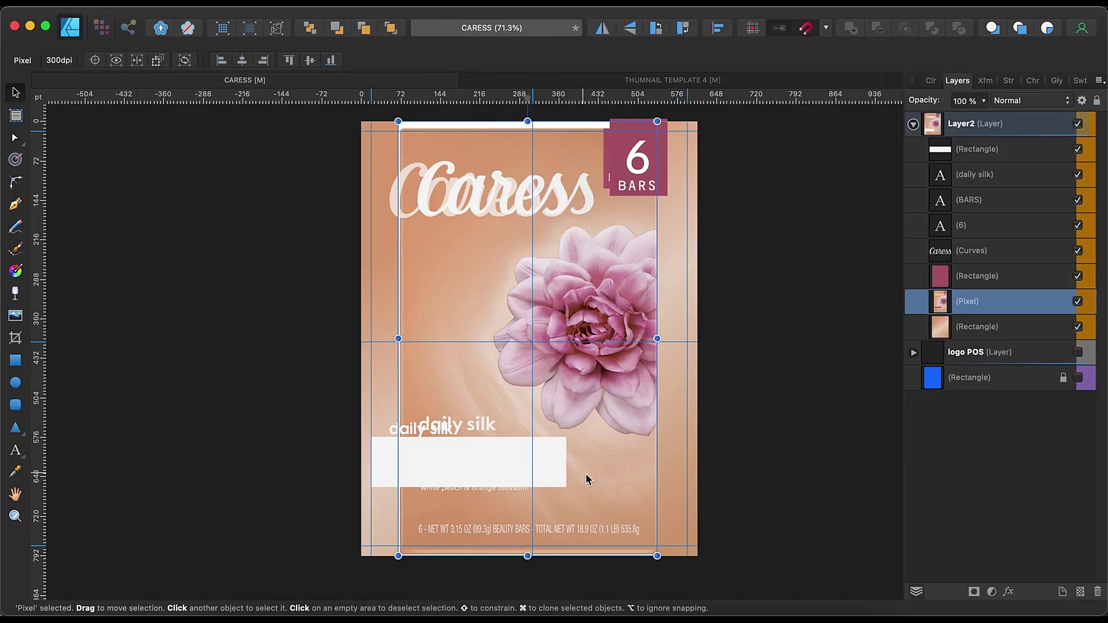
drag(579, 469, 262, 488)
scroll(172, 504, up, 5)
Fill the banner rectangle with burgundy sampled from the reference banner
click(779, 439)
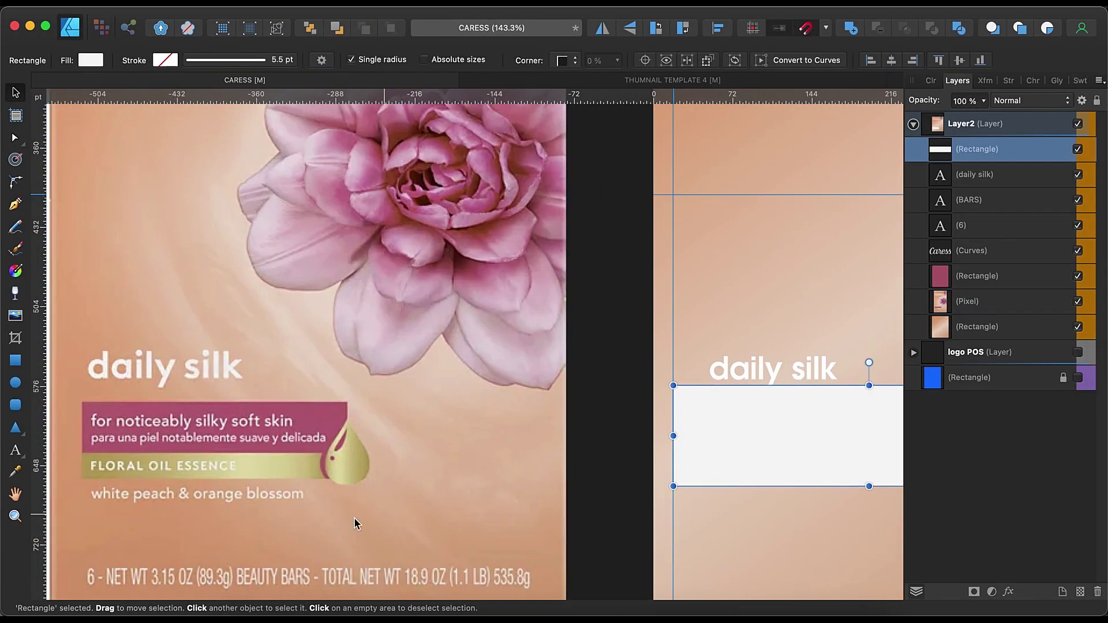
key(i)
click(173, 430)
click(710, 514)
key(super+z)
Add the 16 pt white text "for noticeably silky soft skin" above "daily silk"
key(t)
drag(701, 161, 769, 321)
click(251, 60)
click(234, 266)
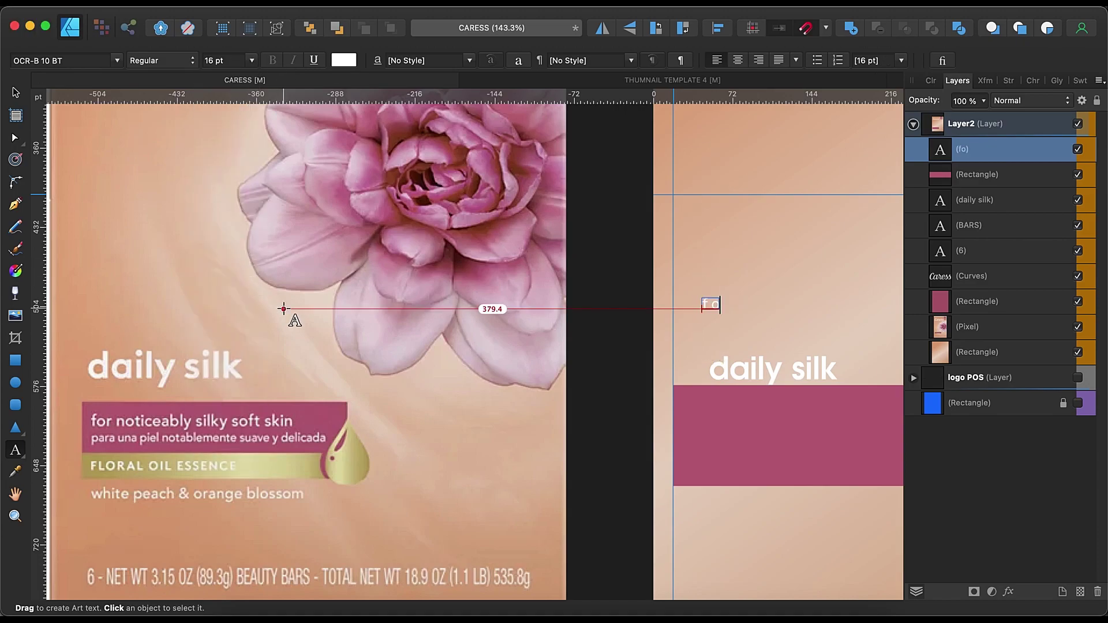
text(for noticeably sil)
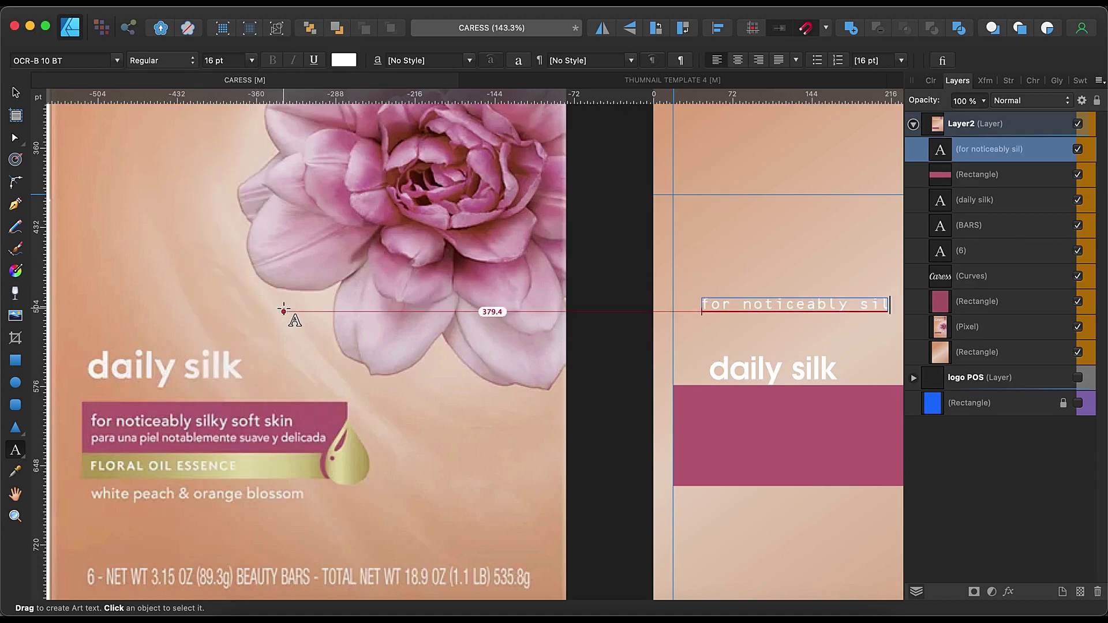
text(ky soft)
key(Escape)
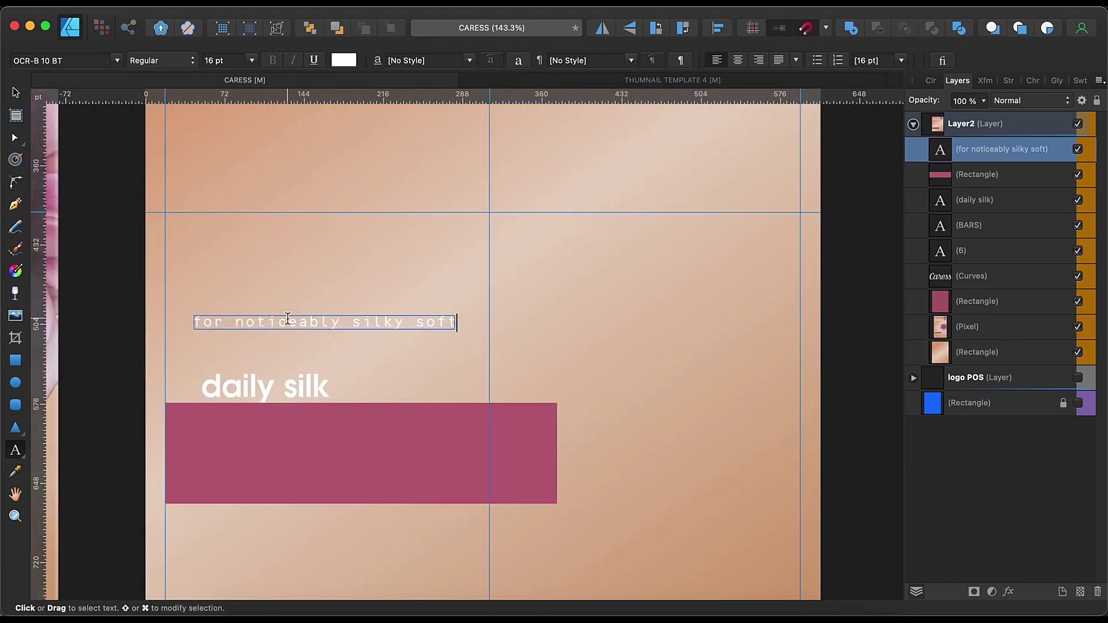
Set the "for noticeably silky soft skin" line to SF Pro Display and move it onto the burgundy banner
key(Escape)
click(63, 60)
text(SF Pro Display)
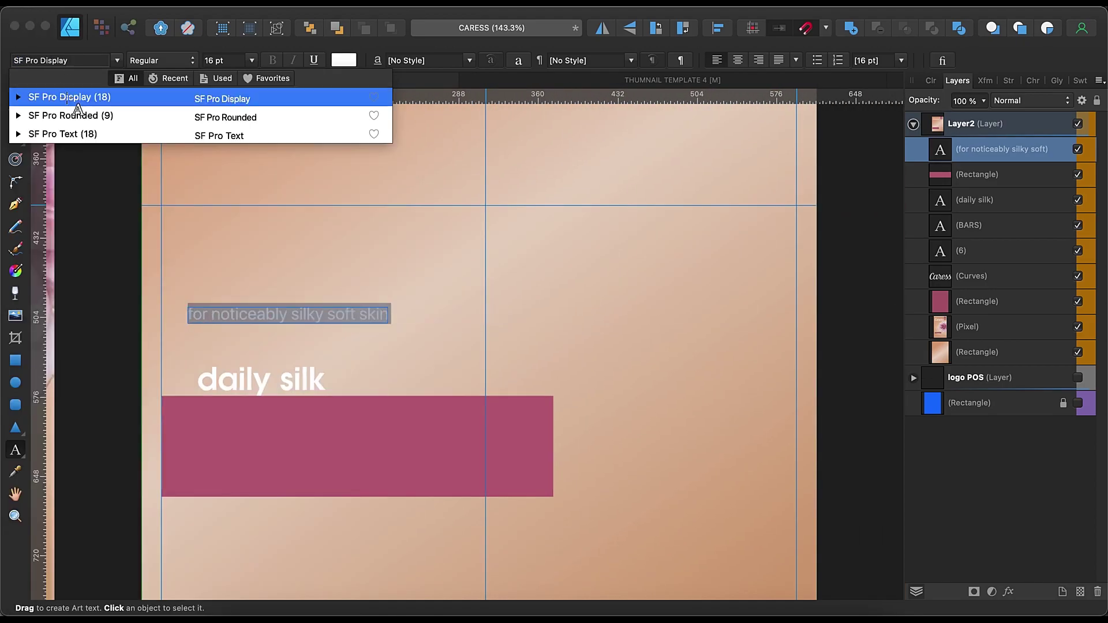
key(Return)
scroll(279, 341, left, 10)
mouse_move(714, 351)
mouse_down()
mouse_move(761, 430)
mouse_move(750, 460)
mouse_up()
Duplicate the banner line below itself and change the copy to "para una piel notablemente suave y delicada"
scroll(761, 431, right, 5)
scroll(774, 462, left, 4)
click(773, 462)
scroll(766, 462, left, 3)
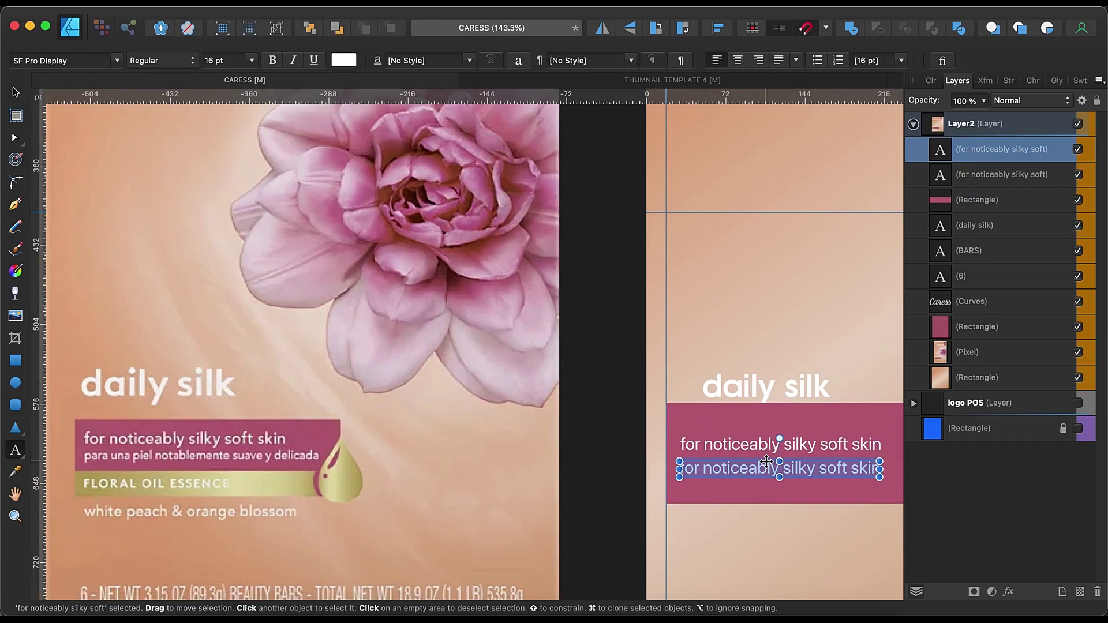
text(para una piel notablemente suave)
scroll(767, 461, right, 5)
key(Escape)
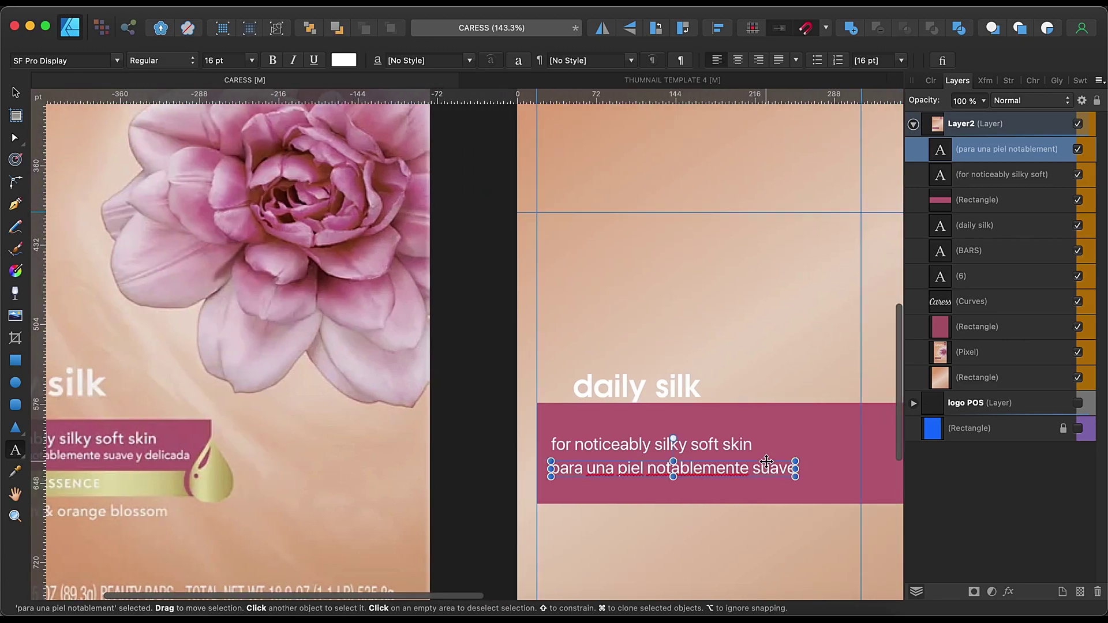
scroll(767, 462, left, 5)
scroll(766, 461, down, 2)
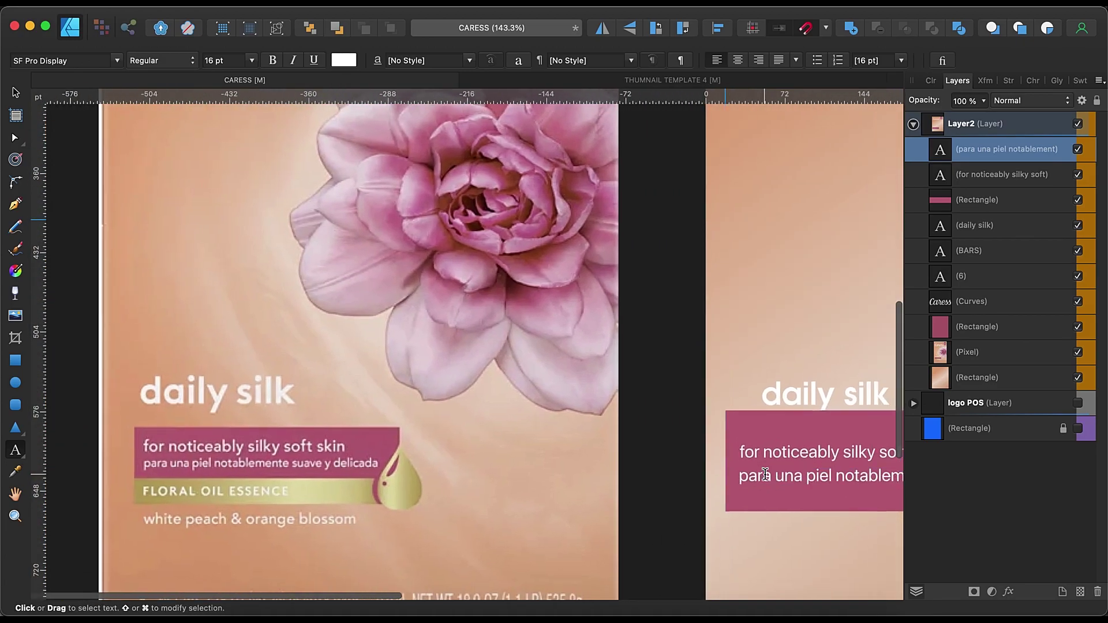
Add the text "FLORAL OIL ESSENCE" below the burgundy banner
click(766, 491)
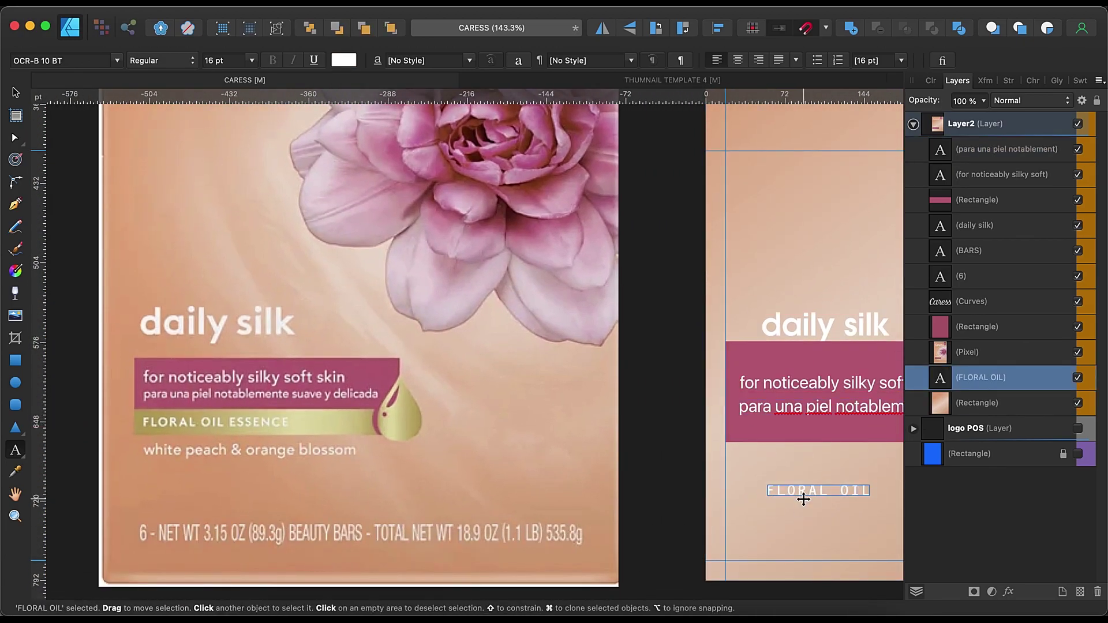
text(ESSENCE)
scroll(803, 499, left, 5)
key(Escape)
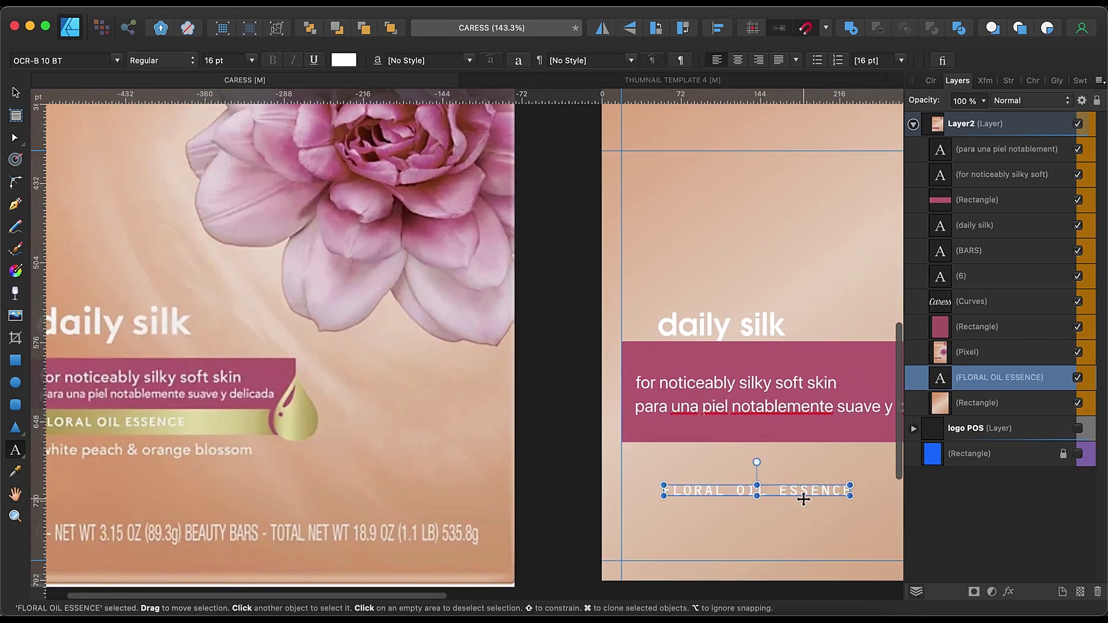
Add the text "white peach & orange blossom" below the "FLORAL OIL ESSENCE" line
scroll(803, 499, down, 3)
drag(777, 492, 773, 503)
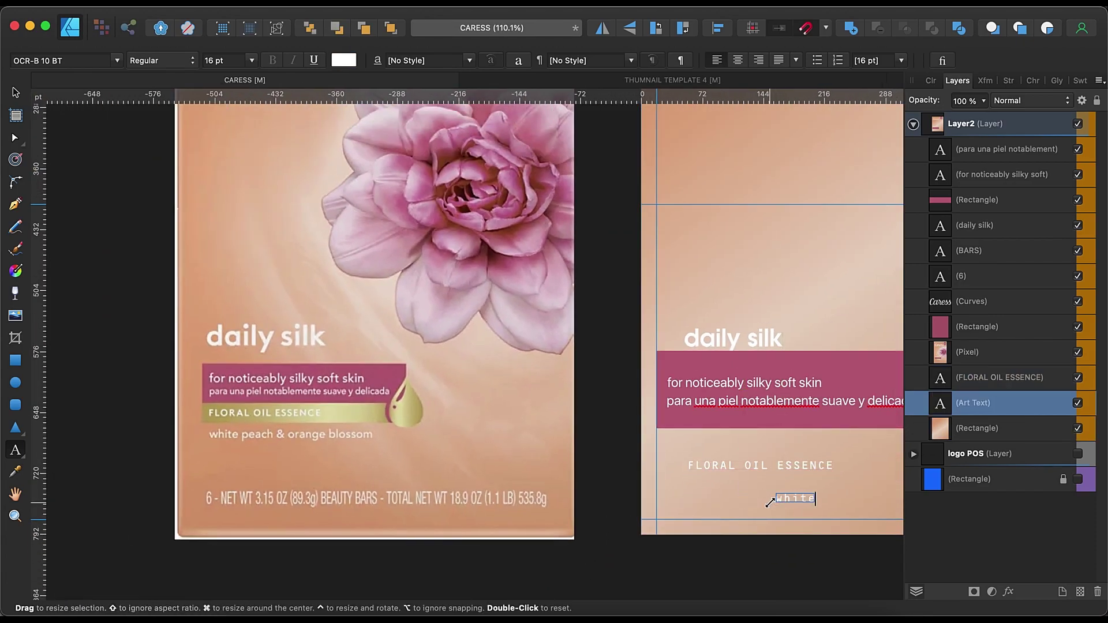
text(white peach & orange)
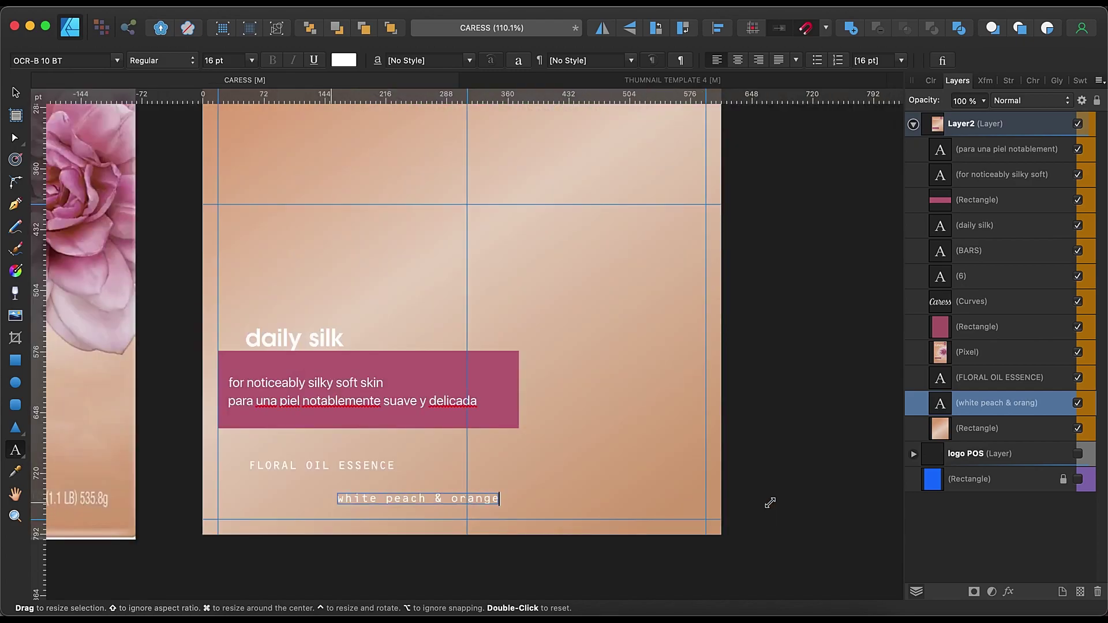
scroll(773, 502, left, 5)
key(Escape)
click(780, 501)
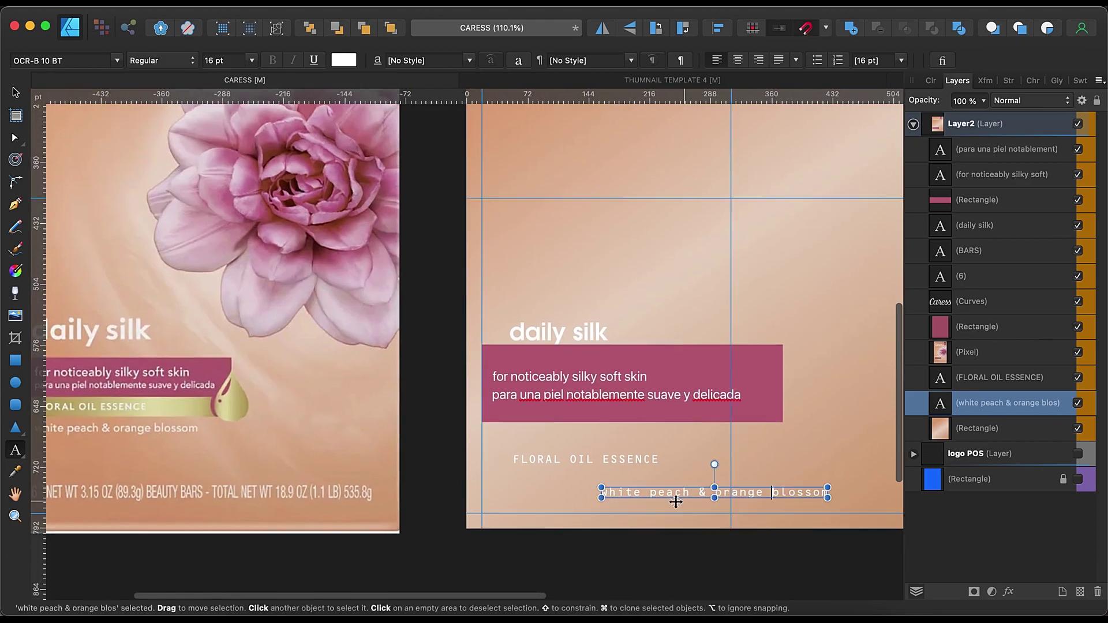
Add the text "6 - NET WT 3.15 OZ (89.3g) BEAUTY BARS - TOTAL NET WT 18.9 OZ (1.1 LB) 535.8g" in SF Pro Display
scroll(715, 465, left, 5)
scroll(715, 465, down, 2)
drag(452, 349, 453, 386)
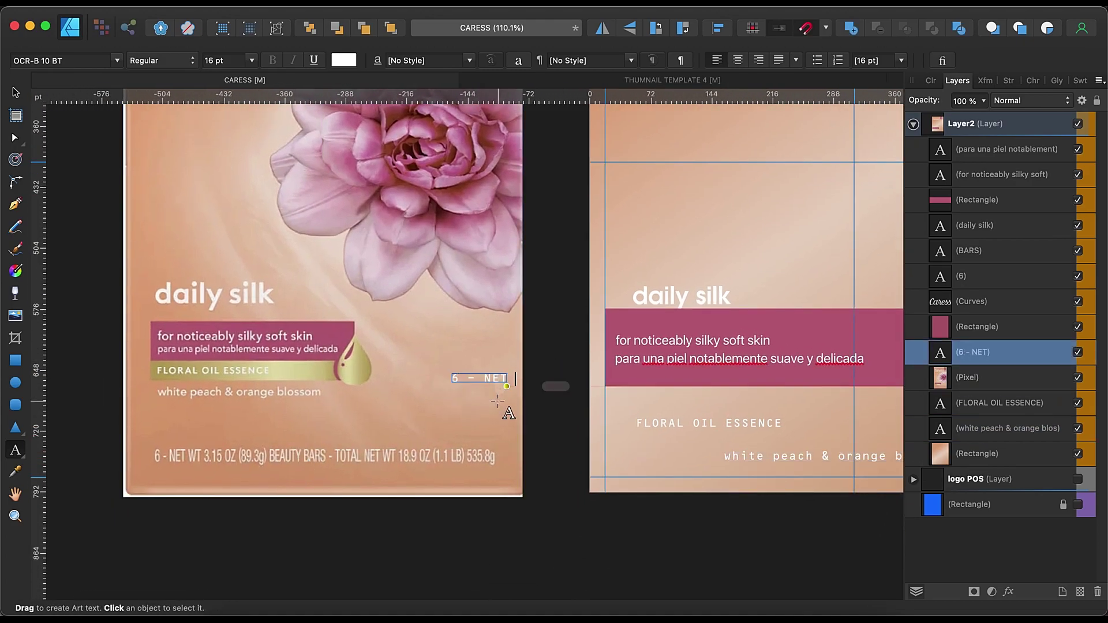
drag(488, 386, 159, 439)
click(64, 60)
text(SF Pro)
key(Return)
Colour the net weight line white and reduce its size to 12.1 pt
click(344, 60)
click(463, 160)
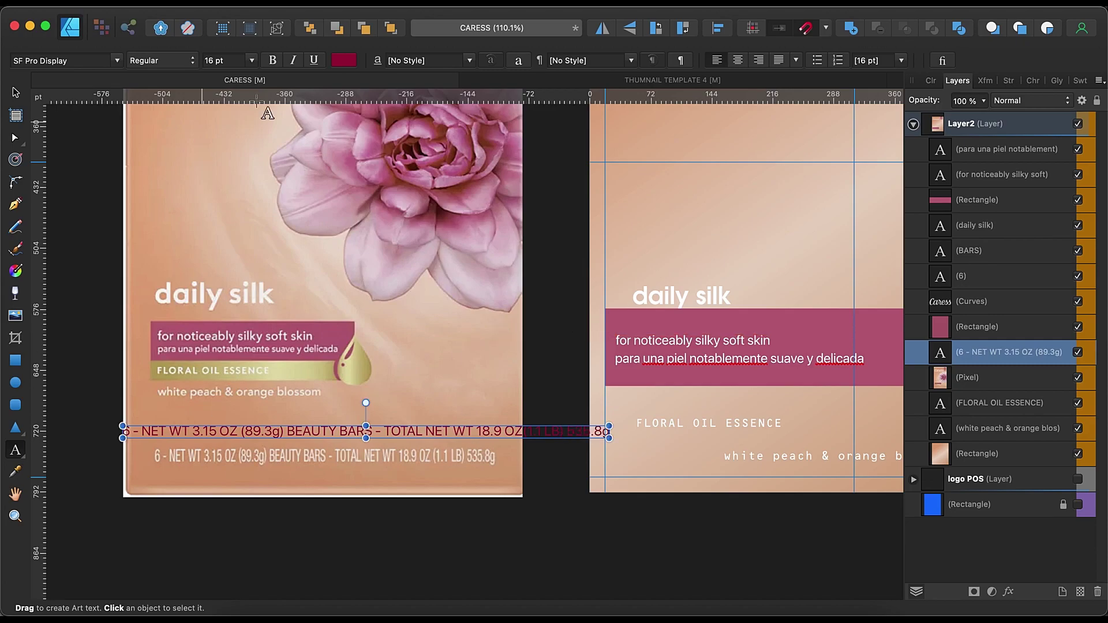
click(343, 60)
drag(522, 78, 185, 296)
drag(522, 78, 688, 282)
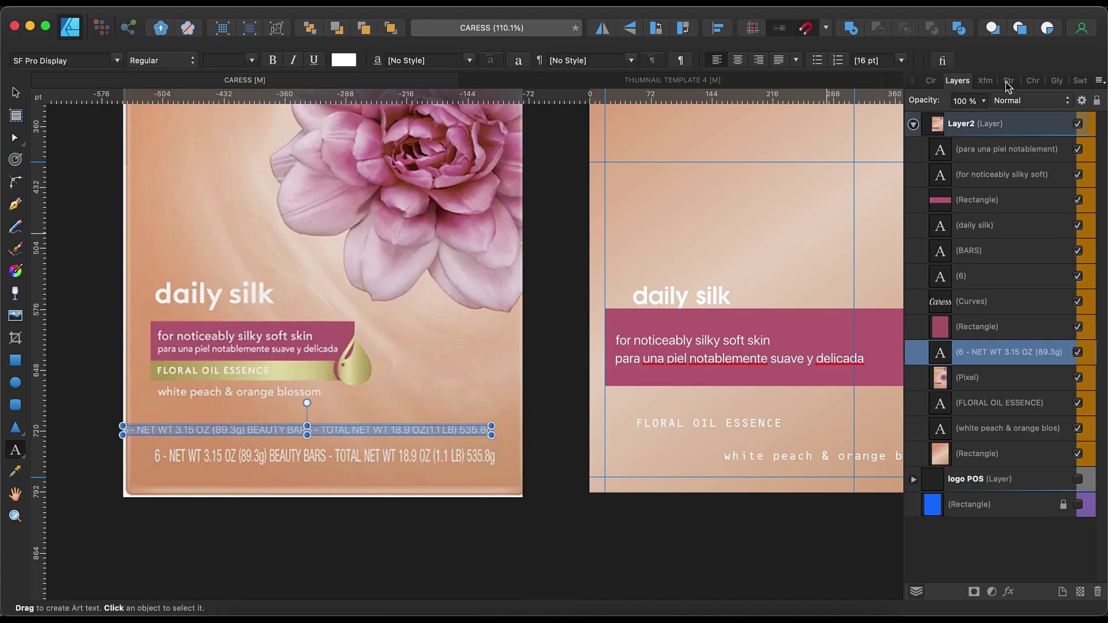
key(super+t)
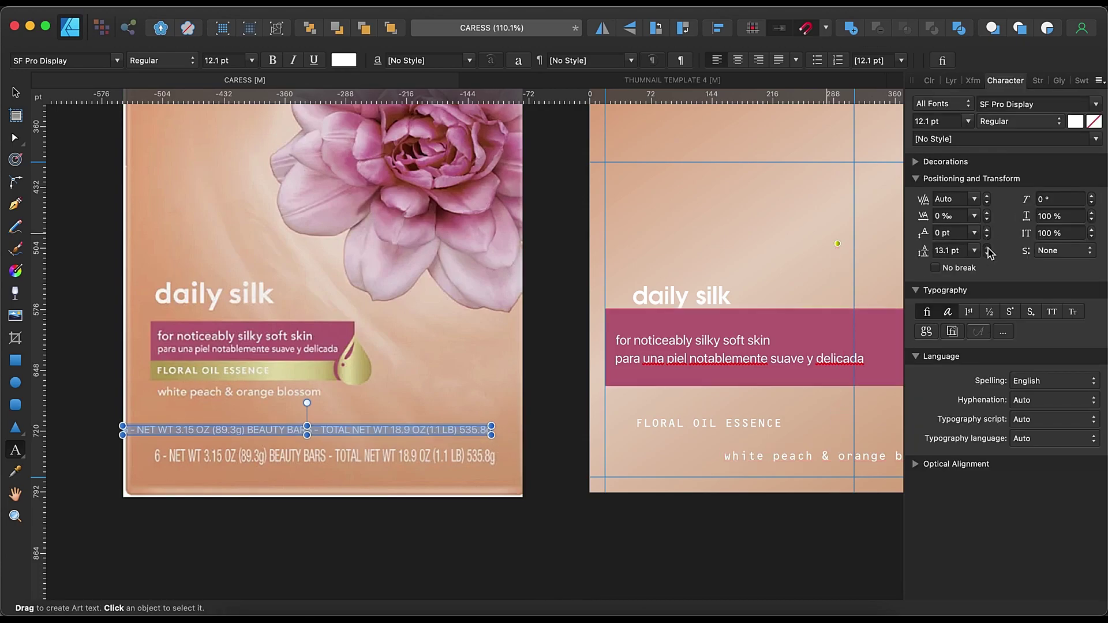
Move the net weight line near the page's foot and raise "white peach & orange blossom" to just below the banner
key(Escape)
drag(254, 430, 725, 455)
scroll(726, 404, right, 5)
drag(548, 478, 548, 425)
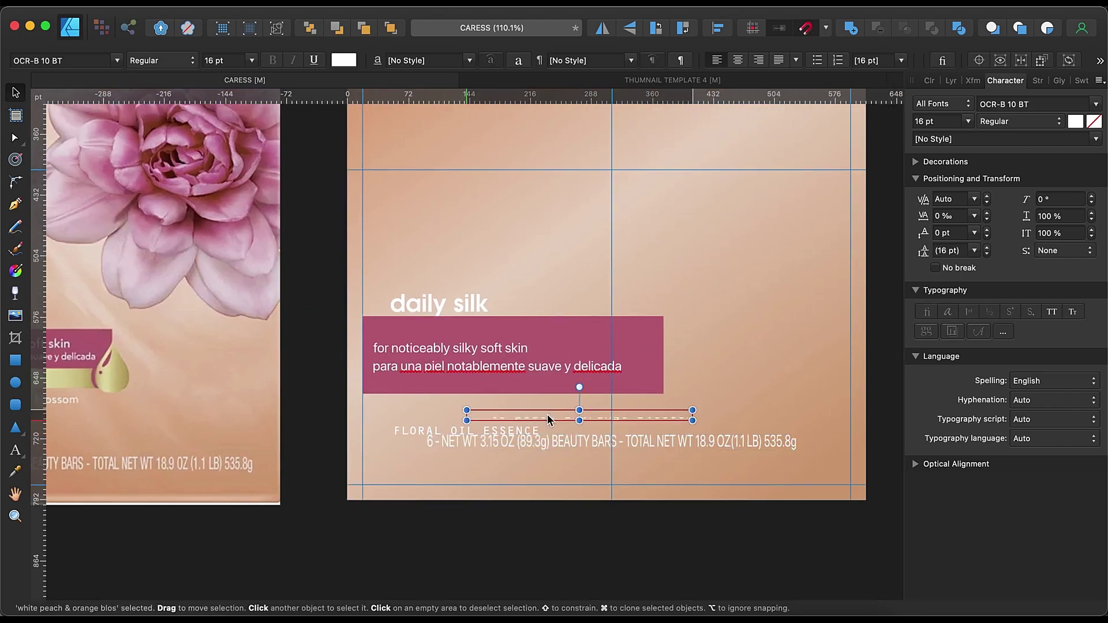
Draw a thin horizontal bar above "daily silk" and apply a linear gradient along its length
scroll(728, 424, left, 5)
key(m)
drag(616, 230, 853, 253)
key(g)
drag(616, 241, 844, 243)
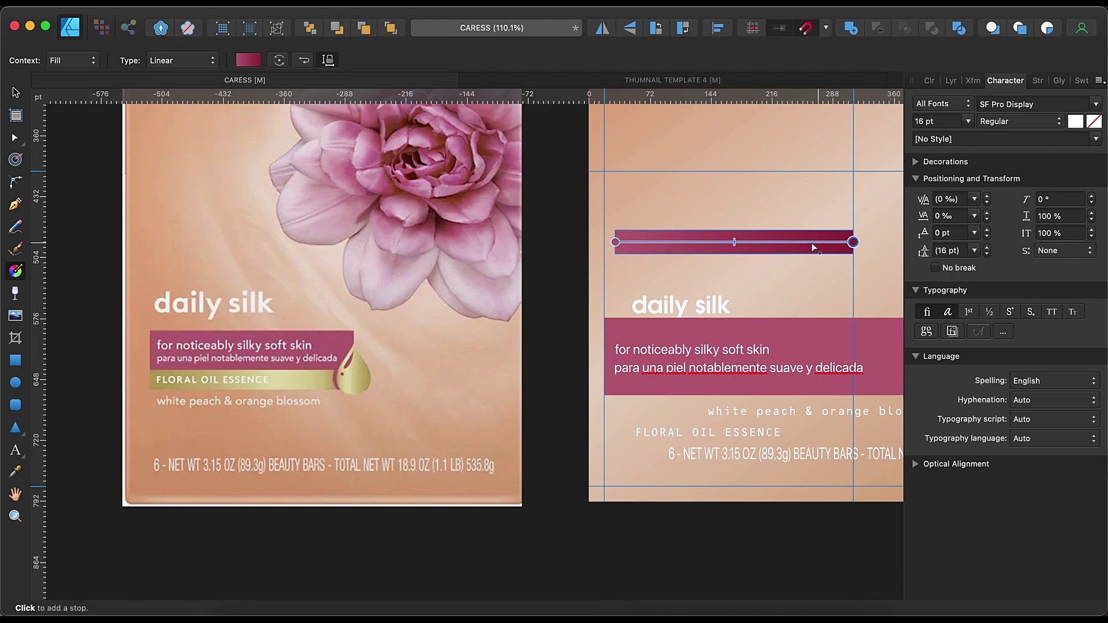
Recolour the thin bar's gradient stops with gold tones sampled from the reference's floral oil stripe
click(248, 60)
drag(425, 77, 329, 378)
click(248, 60)
click(248, 60)
click(440, 124)
click(307, 208)
drag(425, 77, 158, 383)
click(190, 137)
Draw a gold teardrop with the Tear tool and place it just past the gold bar's right end
key(v)
click(17, 430)
click(91, 584)
drag(322, 345, 842, 250)
key(v)
scroll(759, 272, right, 5)
Add a small tilted teardrop highlight inside the gold drop and fill it white
drag(759, 272, 702, 242)
click(80, 60)
click(147, 77)
scroll(710, 242, up, 3)
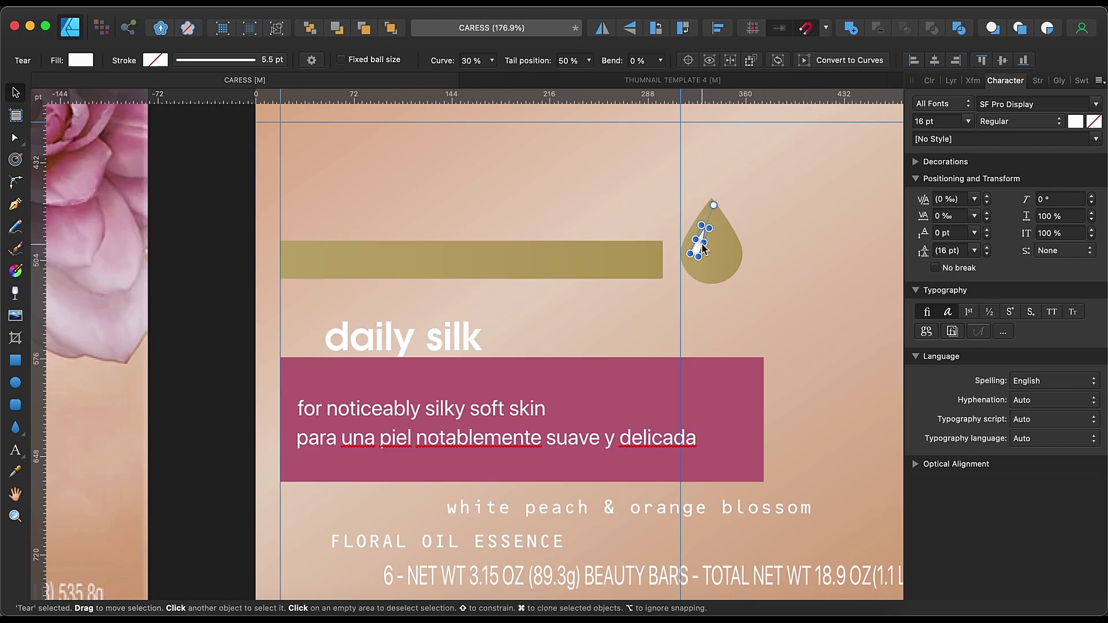
Draw a small circle at the gold drop's lower left, below the highlight, and make it white
scroll(703, 249, up, 2)
key(m)
key(e)
drag(646, 329, 662, 344)
click(957, 80)
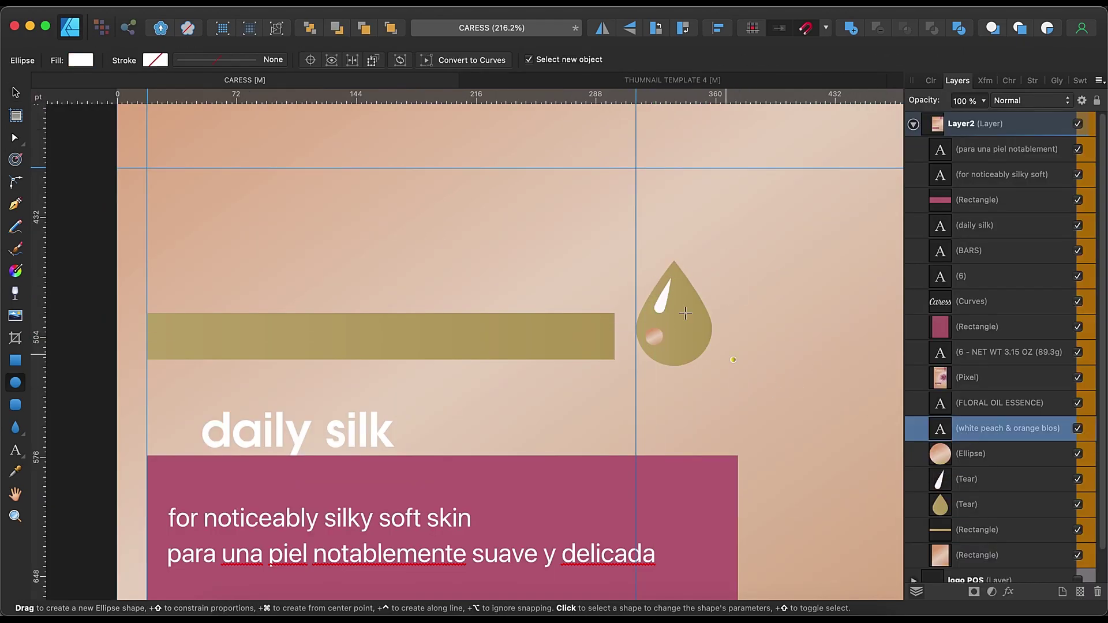
scroll(743, 416, down, 3)
scroll(742, 375, up, 4)
key(v)
click(731, 327)
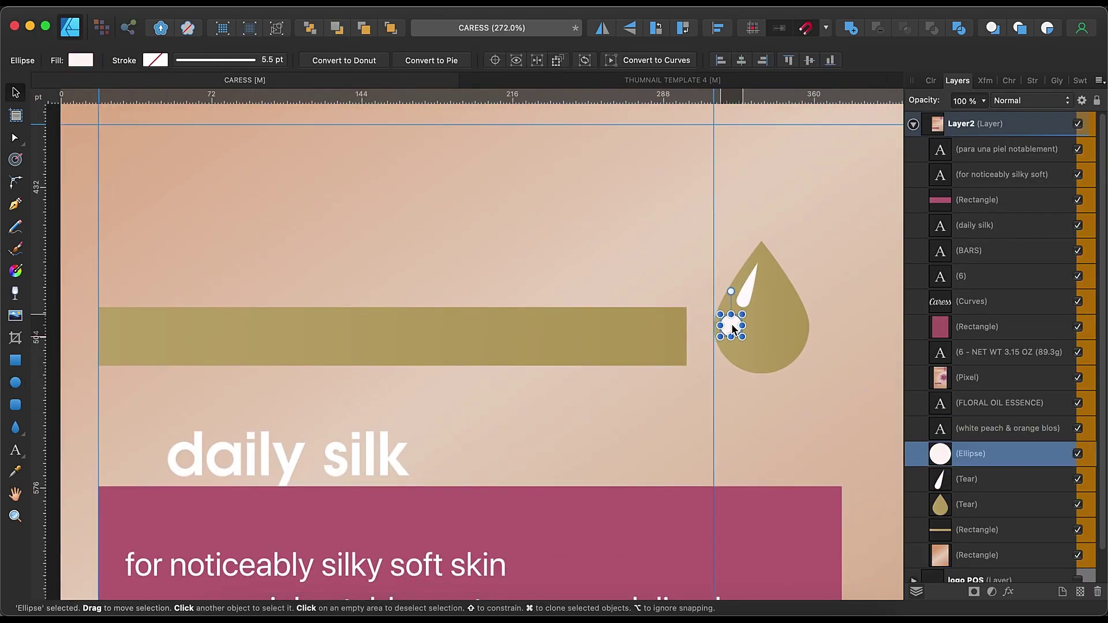
Subtract the small circle and the teardrop highlight from the gold drop so they become cut-outs
click(792, 346)
click(733, 324)
shift+click(748, 284)
shift+click(792, 346)
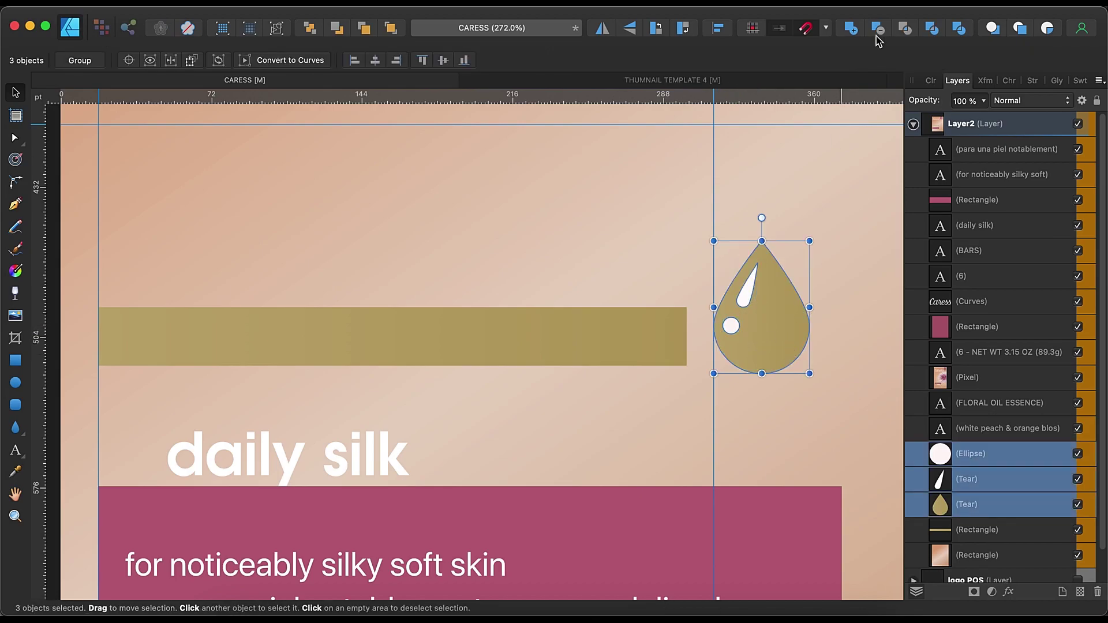
key(super+alt+s)
Bring the gold drop forward five levels, placing it above the badge's magenta rectangle in the layer order
click(792, 344)
click(792, 345)
key(super+])
key(super+])
key(super+])
key(super+])
key(super+])
scroll(811, 380, down, 3)
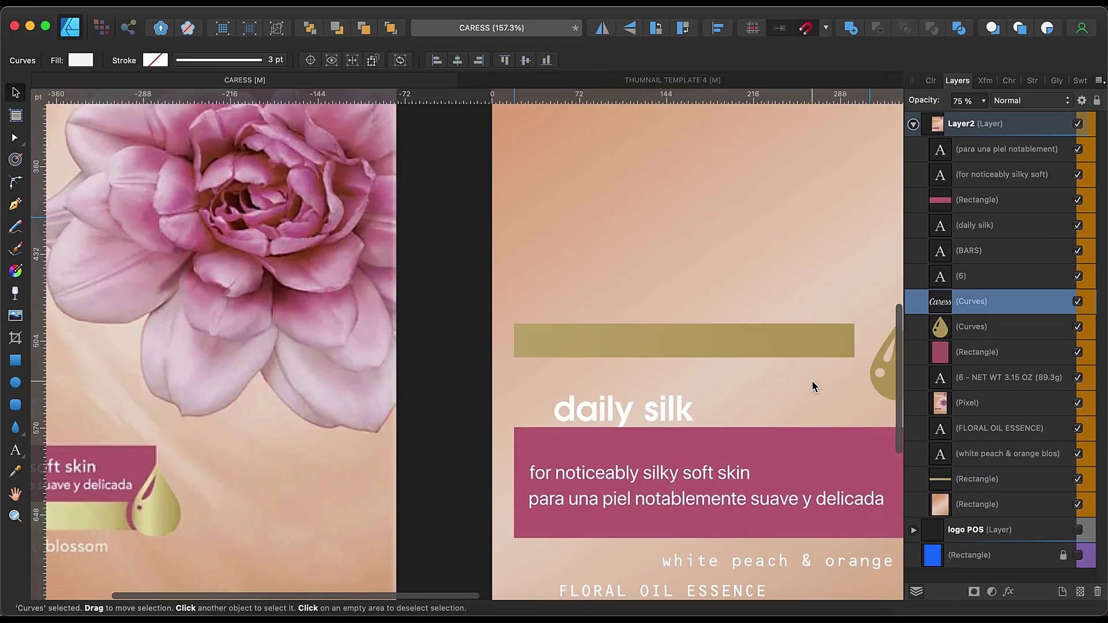
Recolour the gold drop's linear gradient with the pale gold sampled from the drop on the reference package
key(g)
mouse_move(860, 388)
mouse_down()
mouse_move(830, 388)
mouse_move(860, 384)
mouse_move(847, 388)
mouse_up()
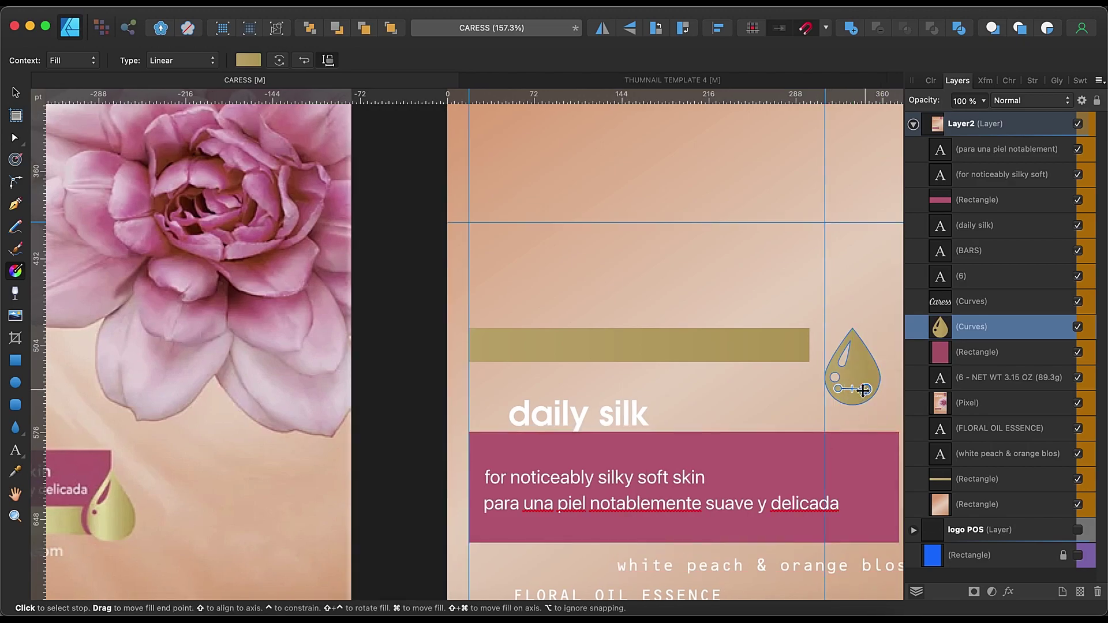
click(248, 60)
click(305, 206)
drag(426, 233, 94, 517)
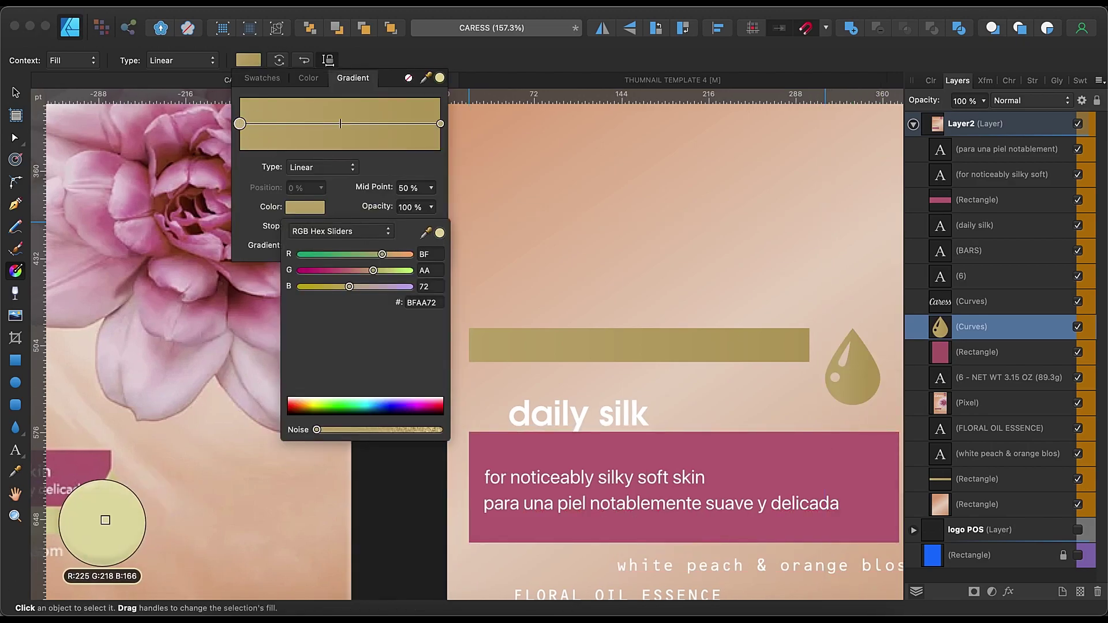
key(v)
click(580, 269)
Move the gold bar down to the magenta banner's lower edge and stack it above the banner in the layer order
scroll(618, 359, down, 2)
scroll(617, 359, left, 2)
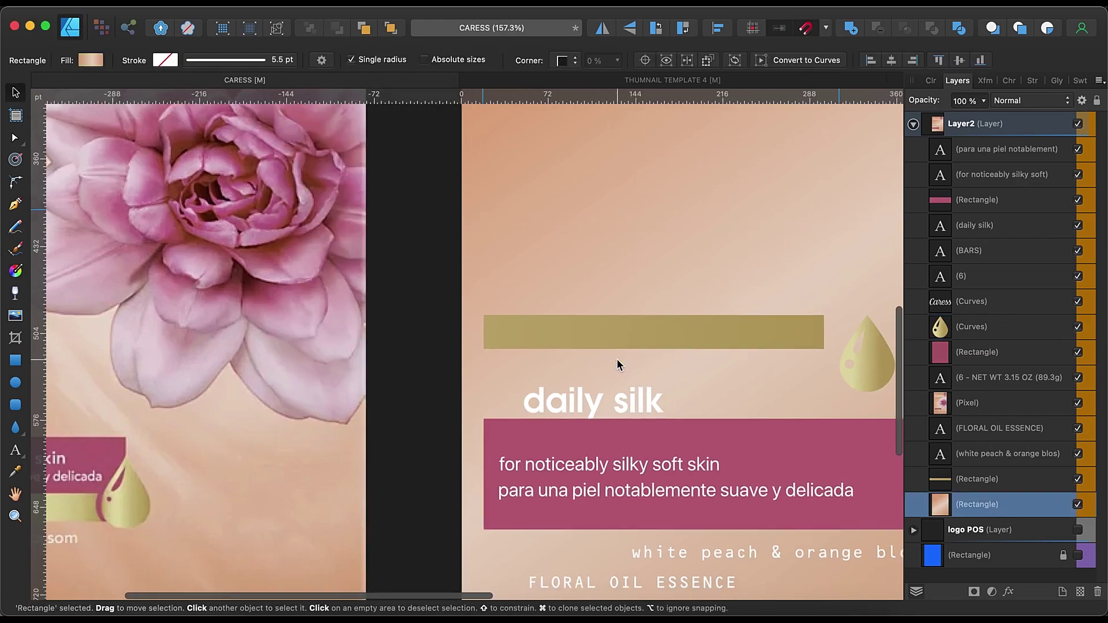
scroll(781, 369, right, 2)
drag(610, 321, 611, 527)
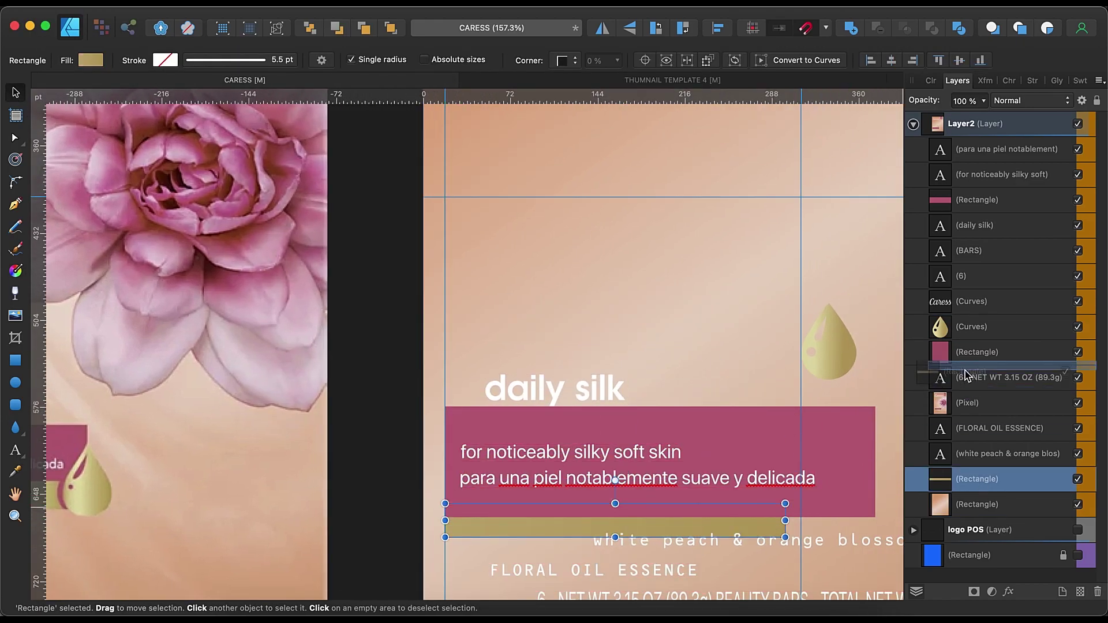
drag(975, 488, 953, 342)
scroll(780, 457, down, 3)
scroll(781, 457, down, 1)
drag(932, 193, 932, 195)
scroll(635, 439, left, 5)
scroll(635, 439, right, 6)
Recolour the gold bar's middle gradient stop with a paler gold from the reference's floral oil stripe
key(g)
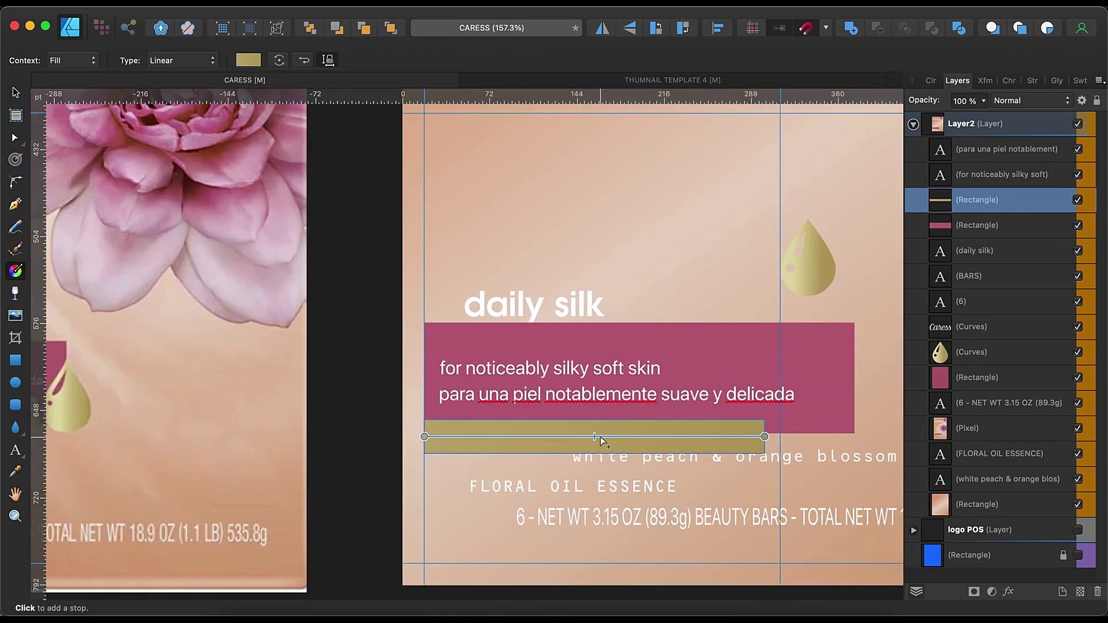
scroll(354, 400, left, 6)
click(248, 60)
click(304, 207)
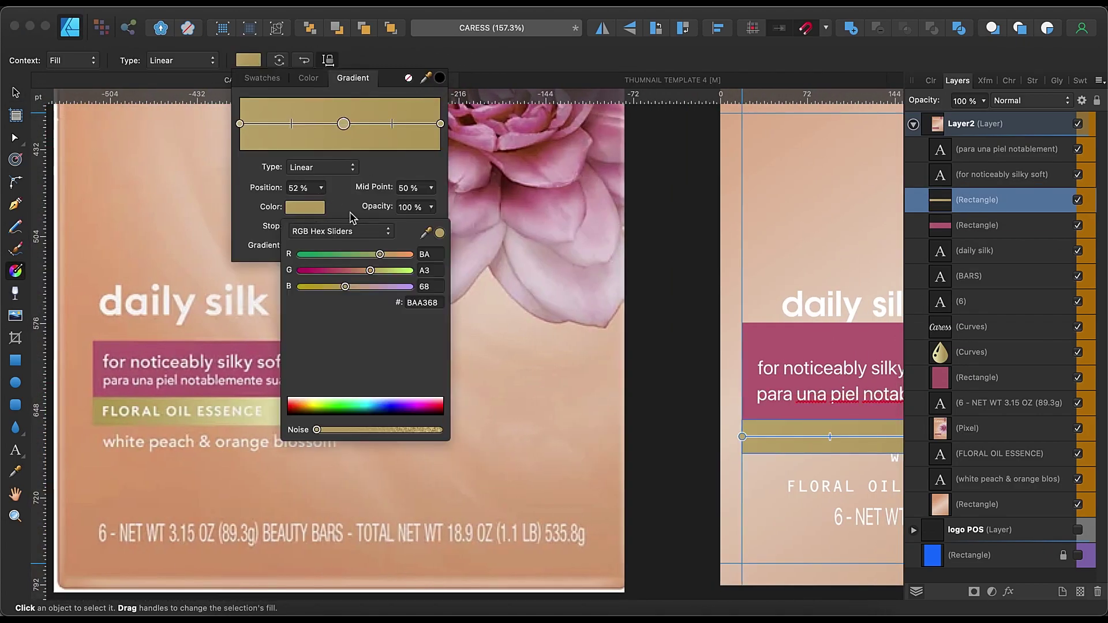
scroll(271, 408, right, 5)
scroll(461, 404, down, 5)
click(658, 413)
key(v)
Move the English and Spanish silky soft skin lines together up and slightly left within the magenta banner
scroll(670, 462, left, 5)
click(667, 374)
key(a)
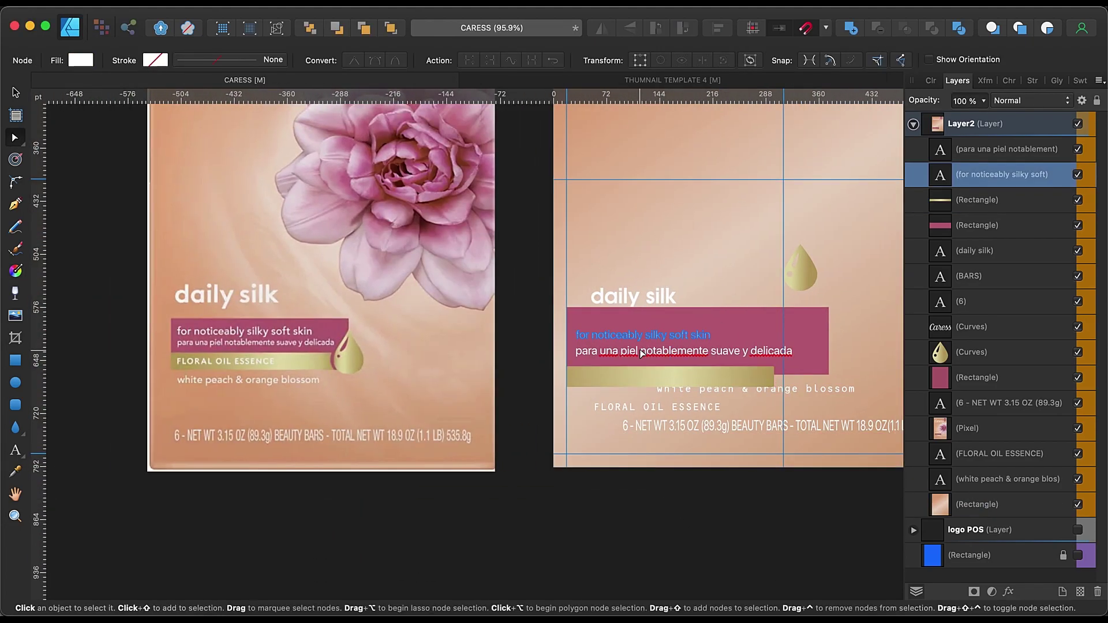
shift+click(639, 349)
key(v)
drag(639, 350, 637, 326)
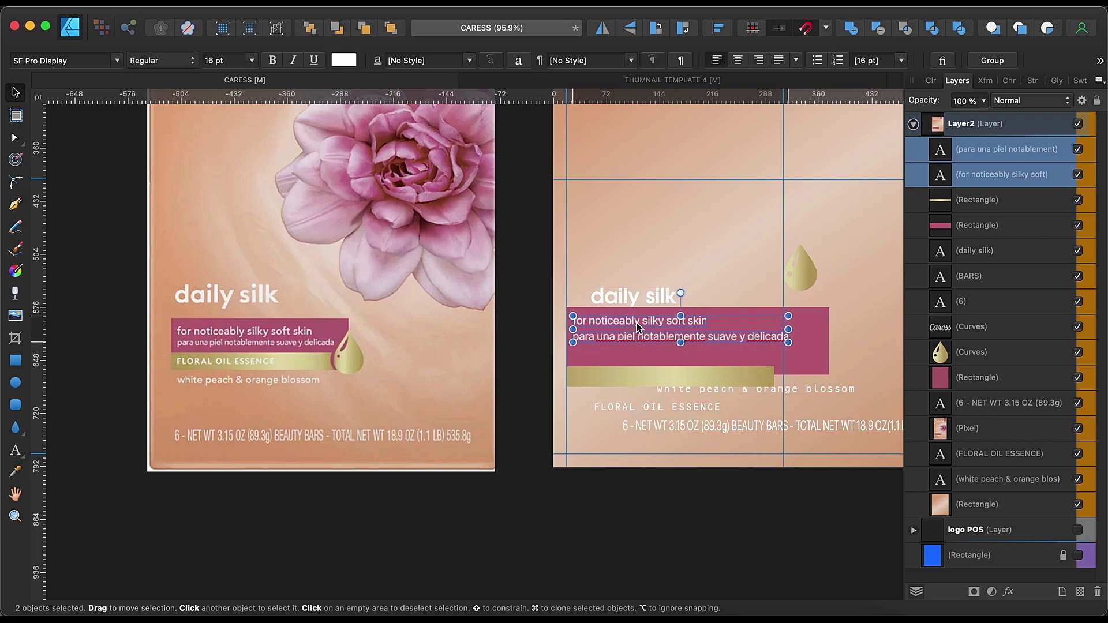
Move the gold bar up beneath the two text lines and shorten the magenta banner to the bar's lower edge
drag(648, 375, 649, 357)
click(700, 373)
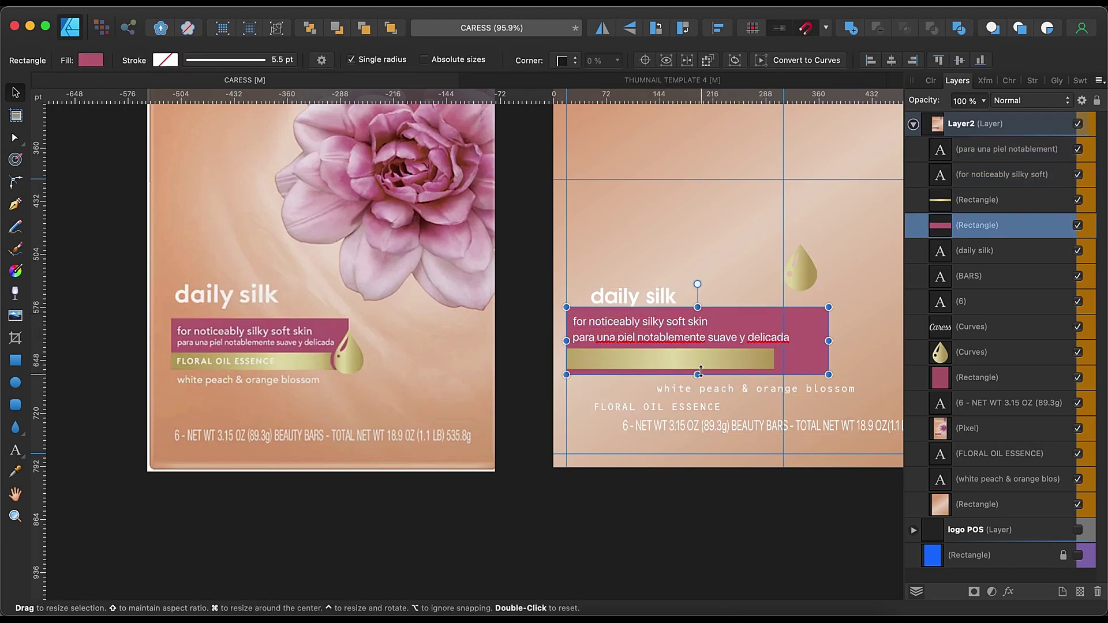
drag(819, 340, 830, 341)
Place the gold drop over the banner's right end, with the banner stacked below it and trimmed to the drop's centre
drag(809, 279, 820, 346)
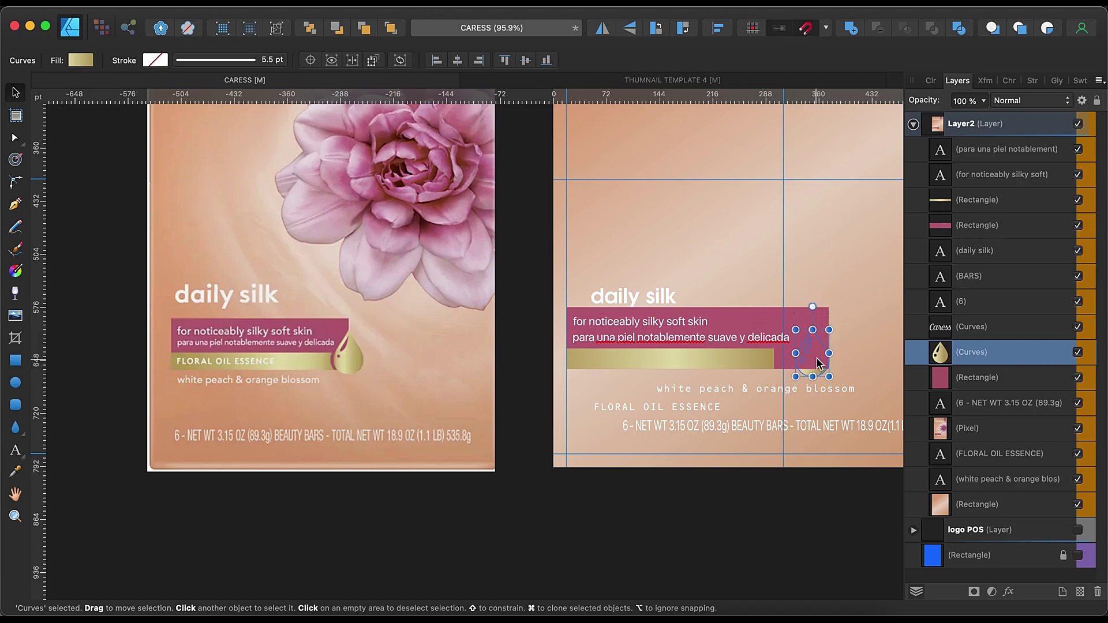
click(825, 341)
drag(975, 321, 976, 346)
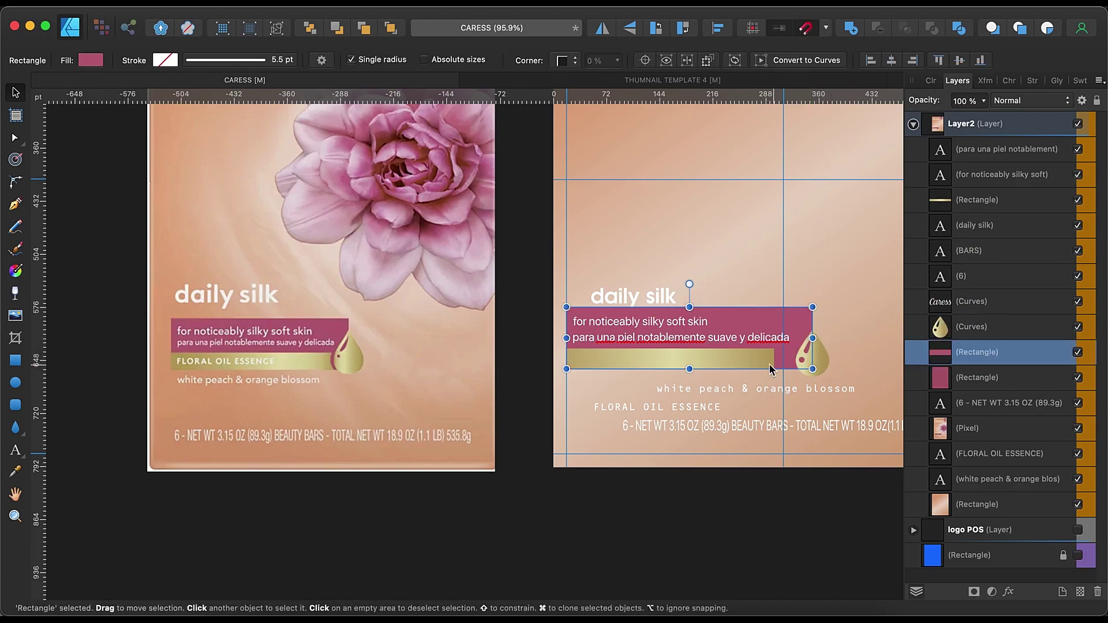
Extend the gold bar under the drop, then subtract a slightly left-offset copy of the drop from the bar's end
click(762, 359)
scroll(803, 361, up, 5)
click(847, 384)
key(super+j)
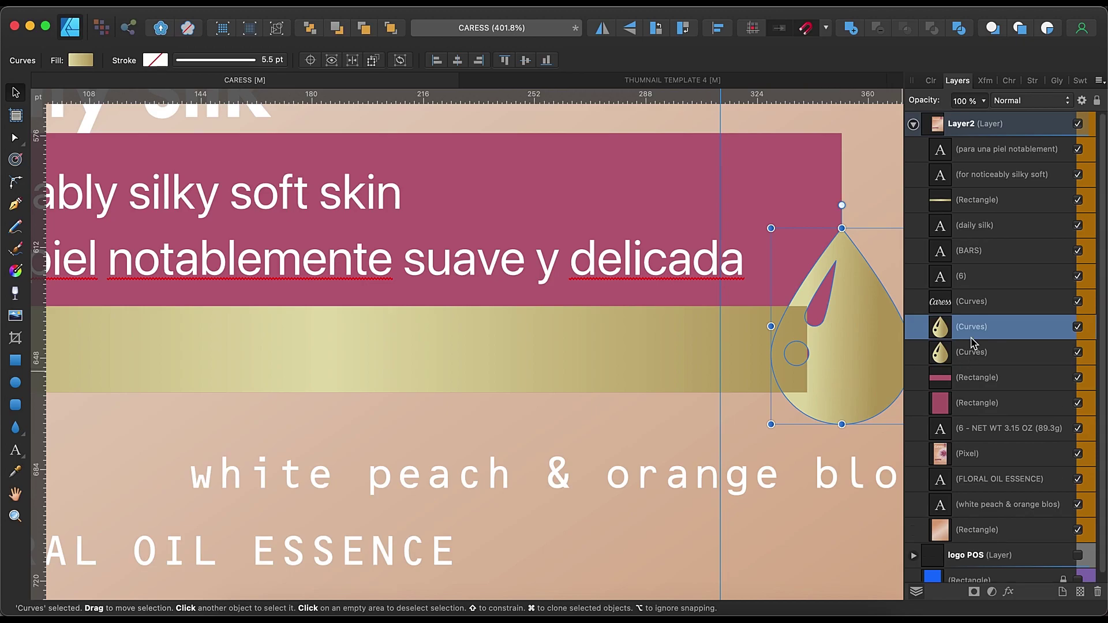
drag(815, 306, 809, 306)
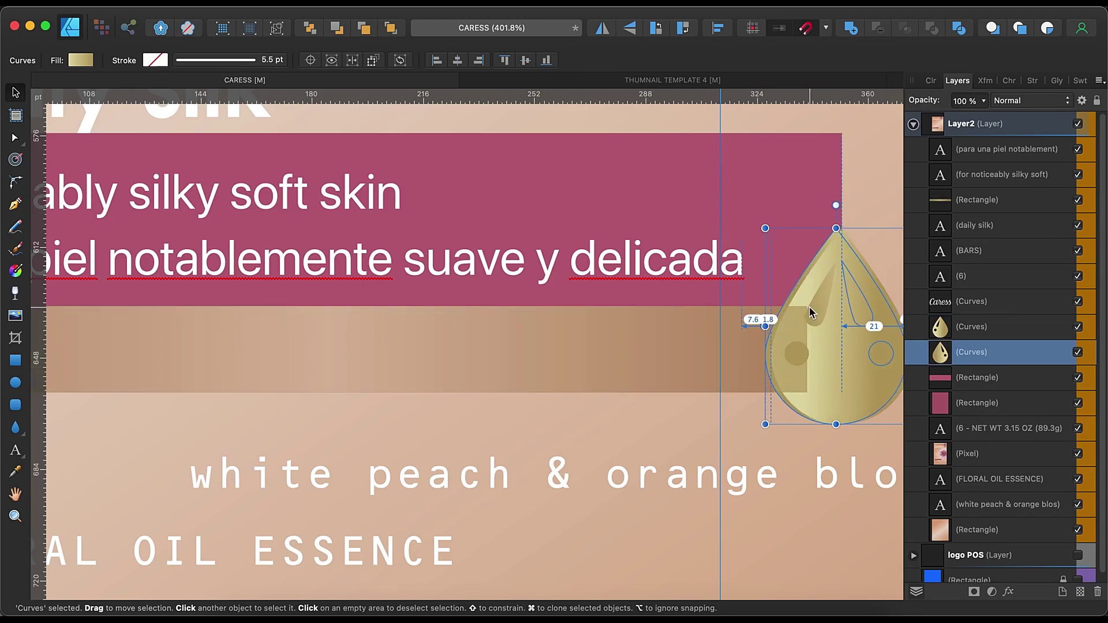
shift+click(975, 200)
click(877, 28)
scroll(829, 113, down, 5)
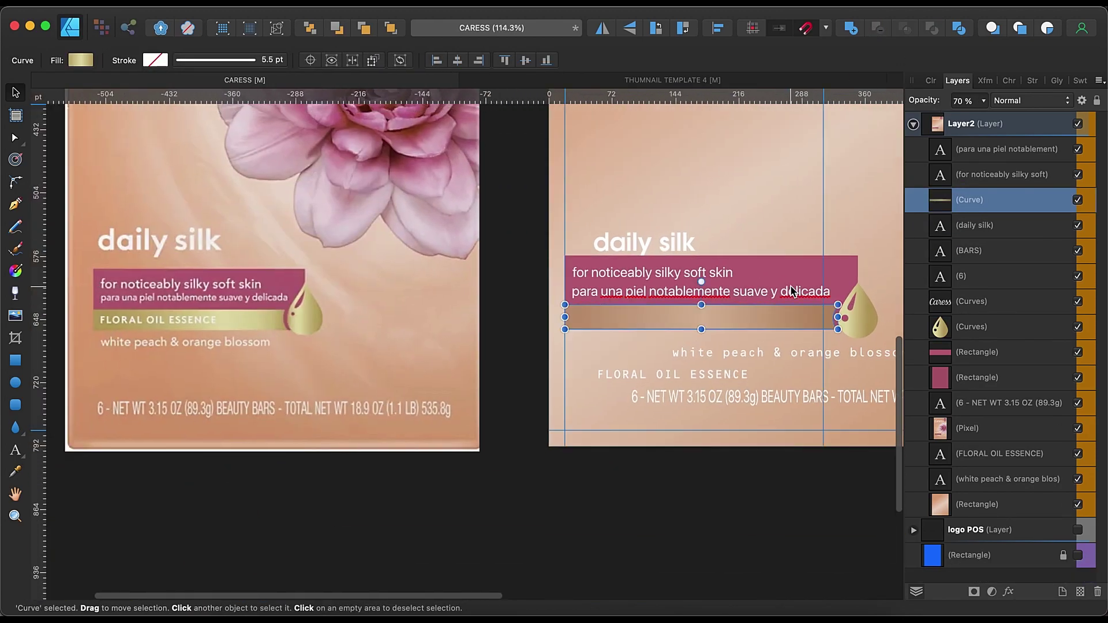
Adjust the gold bar's gradient stops and resample a stop's colour from the reference's floral oil stripe
click(16, 270)
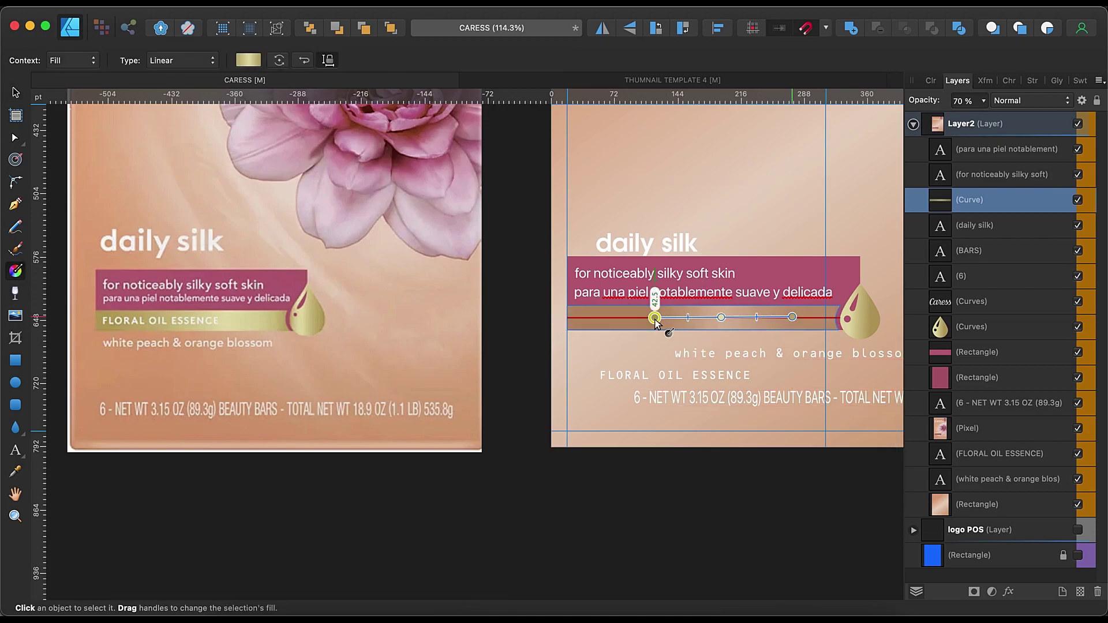
click(247, 60)
click(314, 216)
drag(426, 233, 98, 336)
Set the gold bar's opacity to 100% and stretch its gradient across nearly the bar's full length
click(1071, 206)
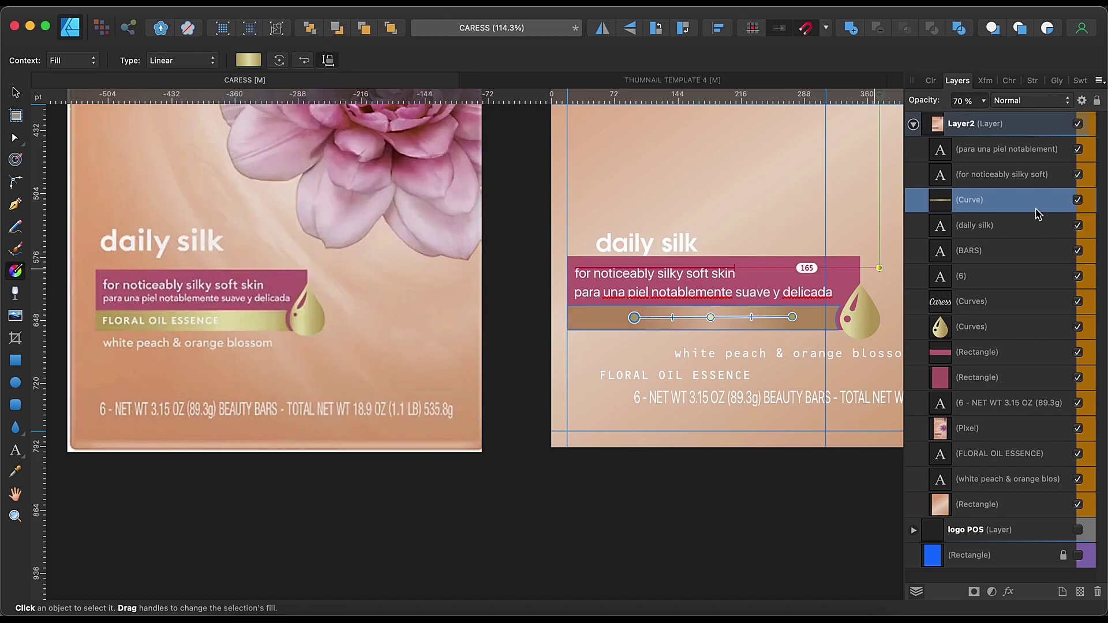
drag(983, 101, 1072, 124)
drag(793, 317, 831, 317)
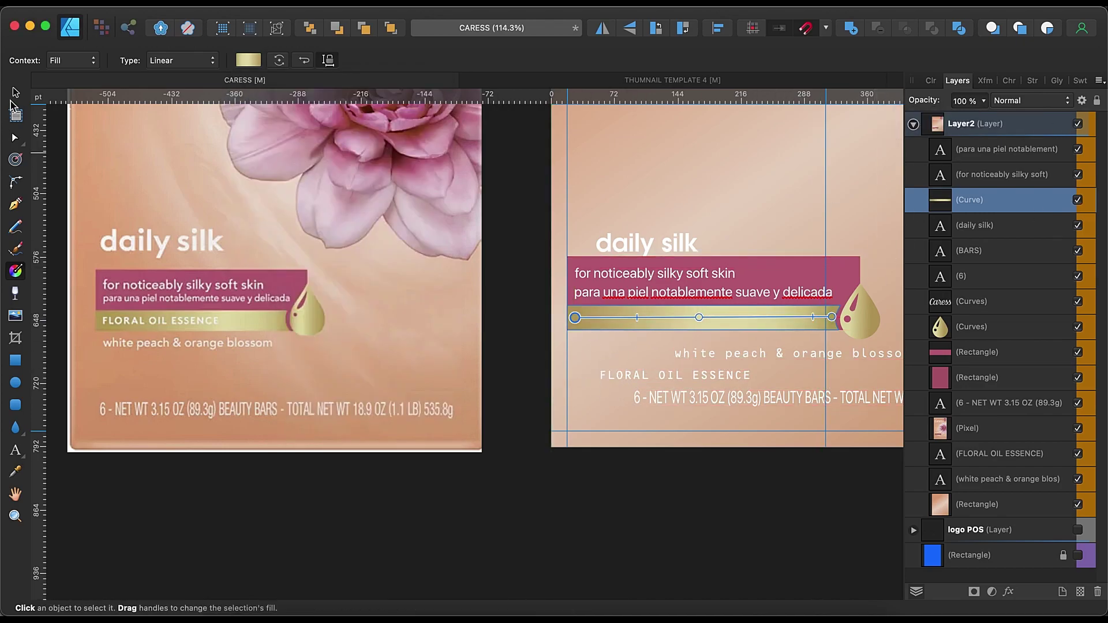
Move the FLORAL OIL ESSENCE text onto the gold bar and stack it above the bar in the layer order
click(15, 93)
click(657, 376)
drag(656, 376, 657, 320)
drag(998, 453, 952, 196)
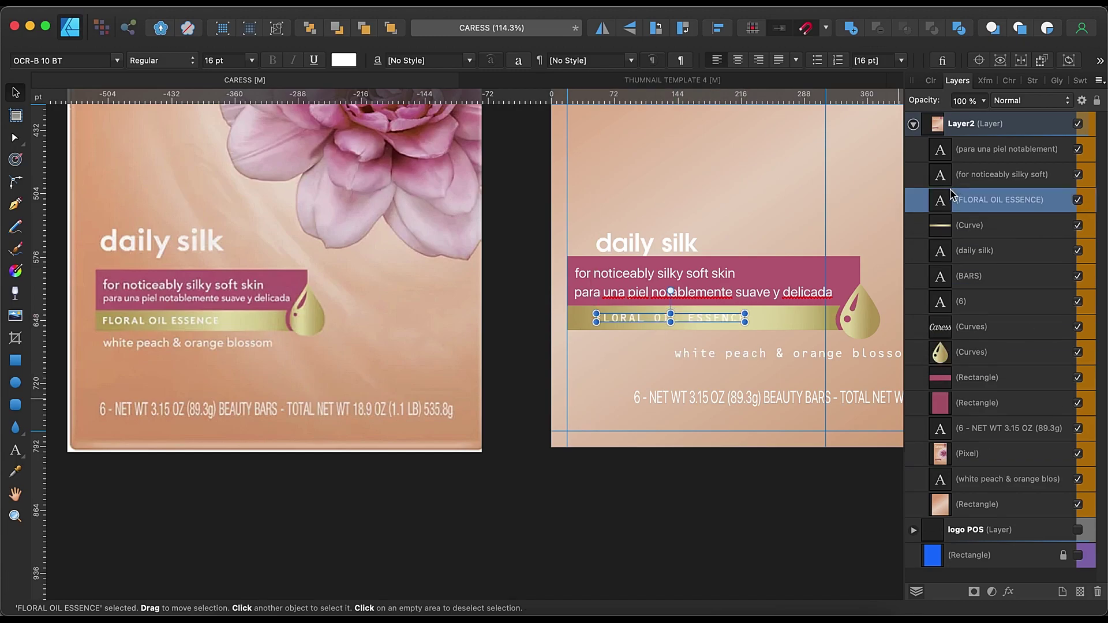
Change the FLORAL OIL ESSENCE text's font to SF Pro Display Medium
double_click(694, 316)
key(super+a)
click(63, 60)
text(SF)
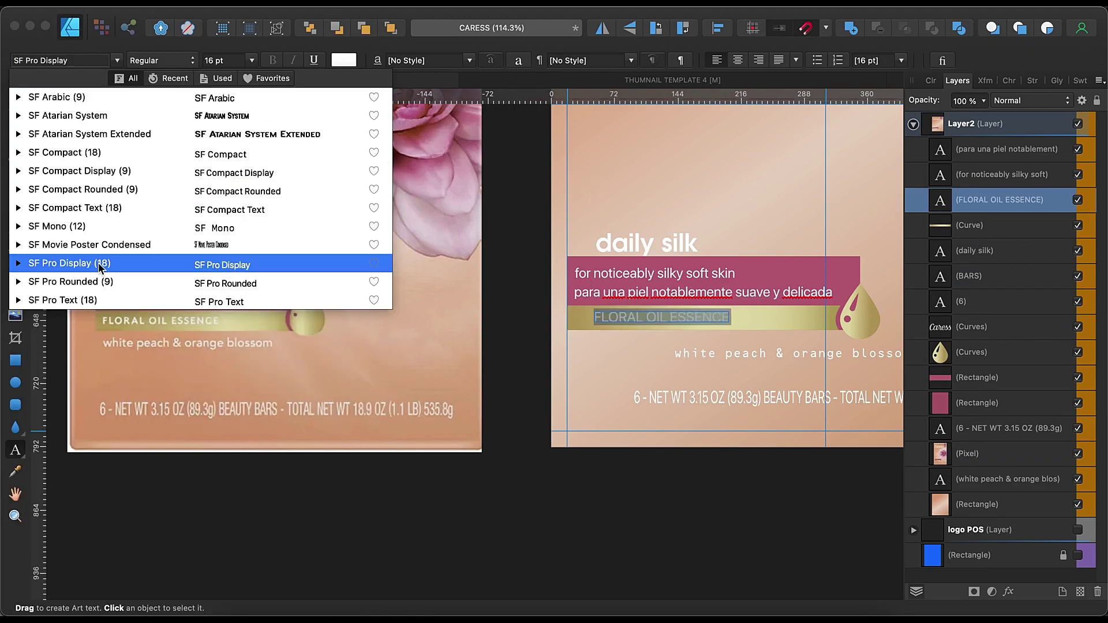
click(86, 396)
click(151, 107)
key(Escape)
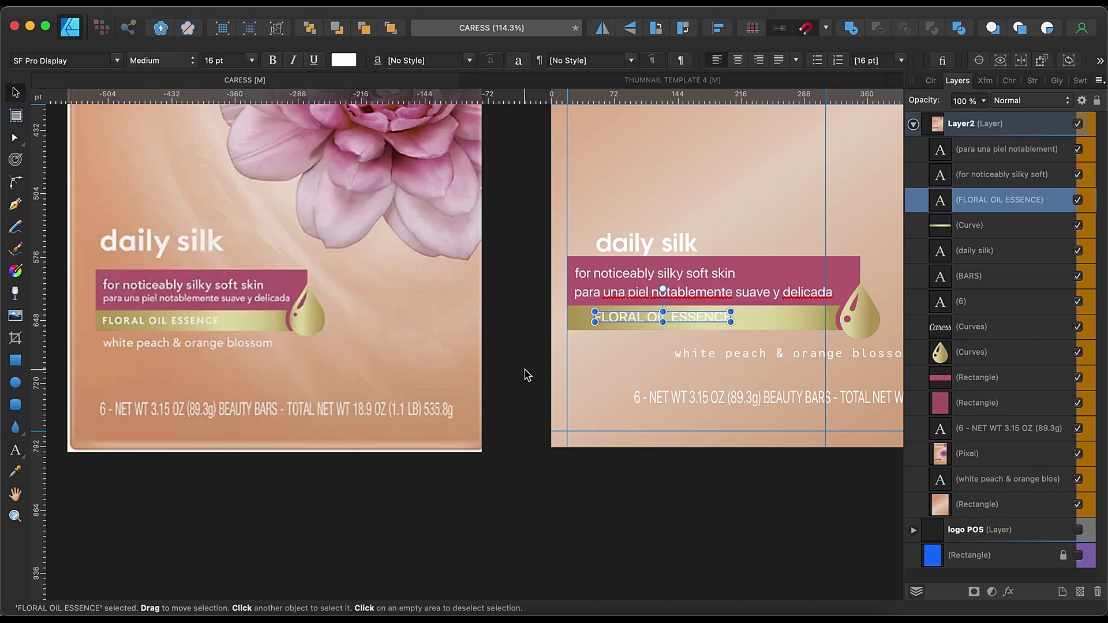
Move the "white peach & orange blossom" text beneath the gold bar and change it to an SF Pro font
drag(750, 354, 656, 346)
key(t)
click(35, 60)
text(sf pr)
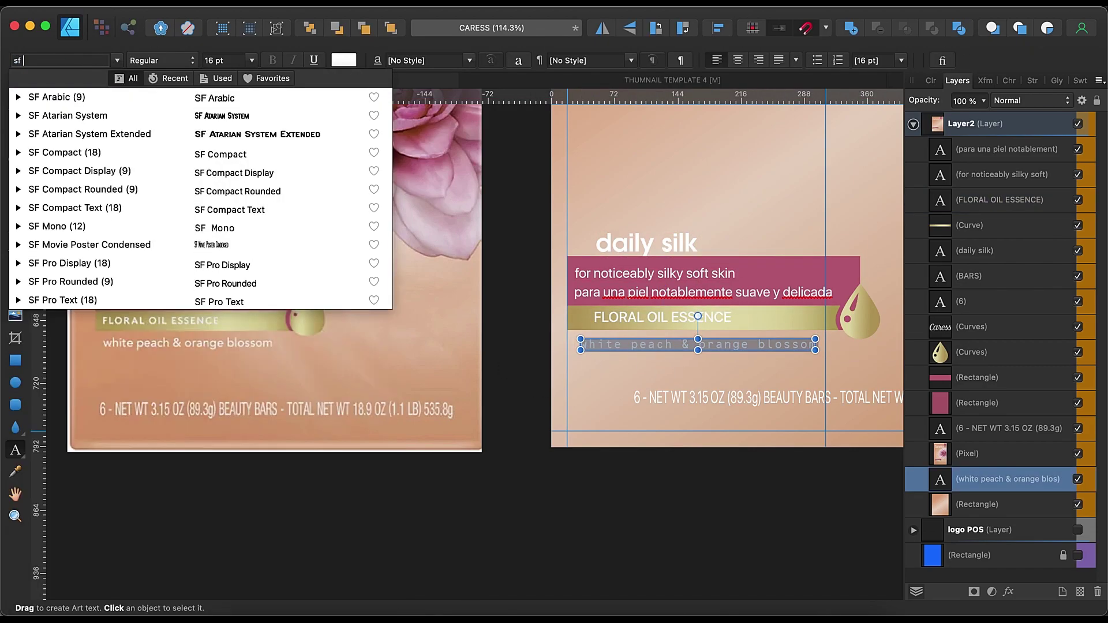
key(Return)
key(Escape)
drag(700, 345, 714, 344)
Move the "daily silk" heading up and left so it lines up with the banner's text
click(726, 368)
scroll(726, 368, right, 2)
drag(633, 239, 620, 229)
click(704, 238)
key(super+0)
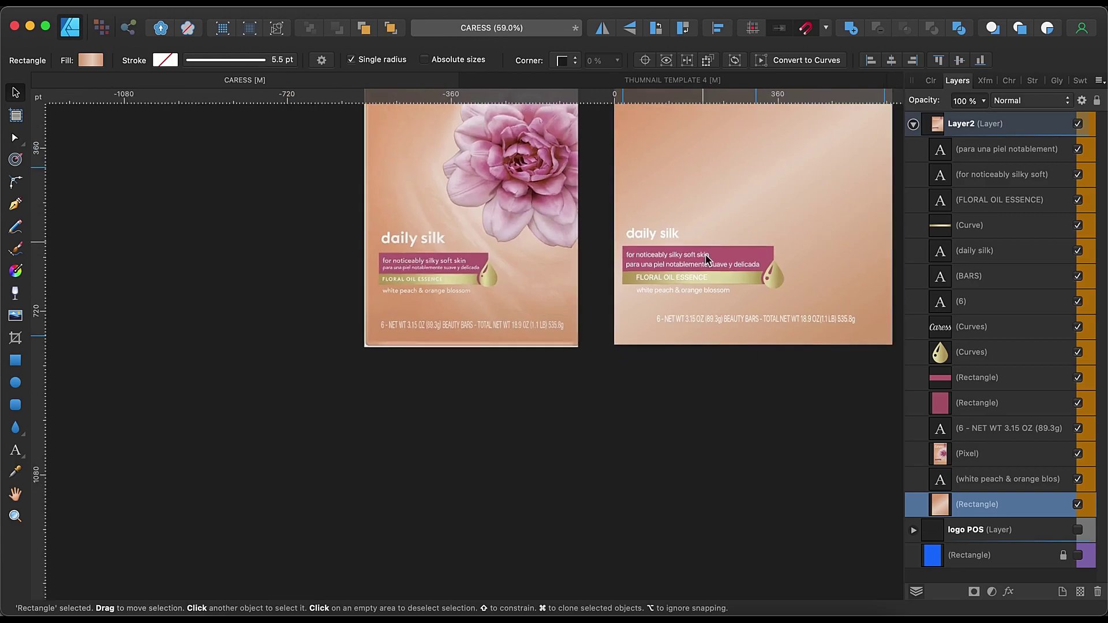
Place the pink tulip photo at the package's lower right behind the label text and rasterise it for pixel editing
scroll(731, 291, up, 2)
drag(698, 525, 551, 453)
key(super+2)
right_click(1014, 393)
click(976, 414)
Erase the left part of the tulip photo's pink background using a rectangular marquee with a 600 px feather
key(m)
scroll(652, 506, down, 2)
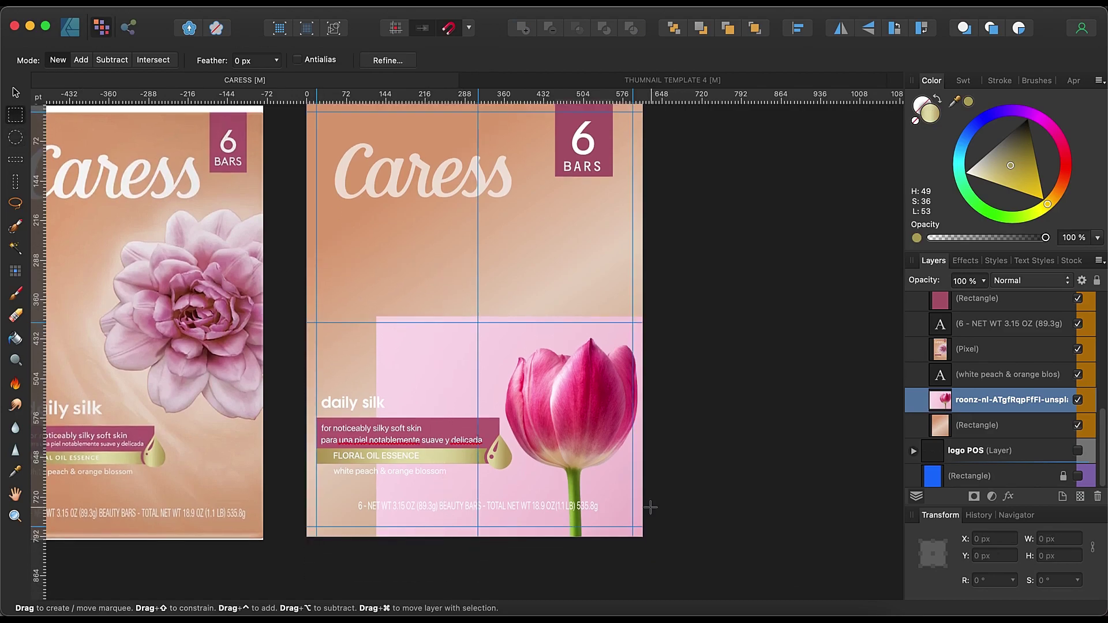
drag(462, 506, 461, 520)
key(Delete)
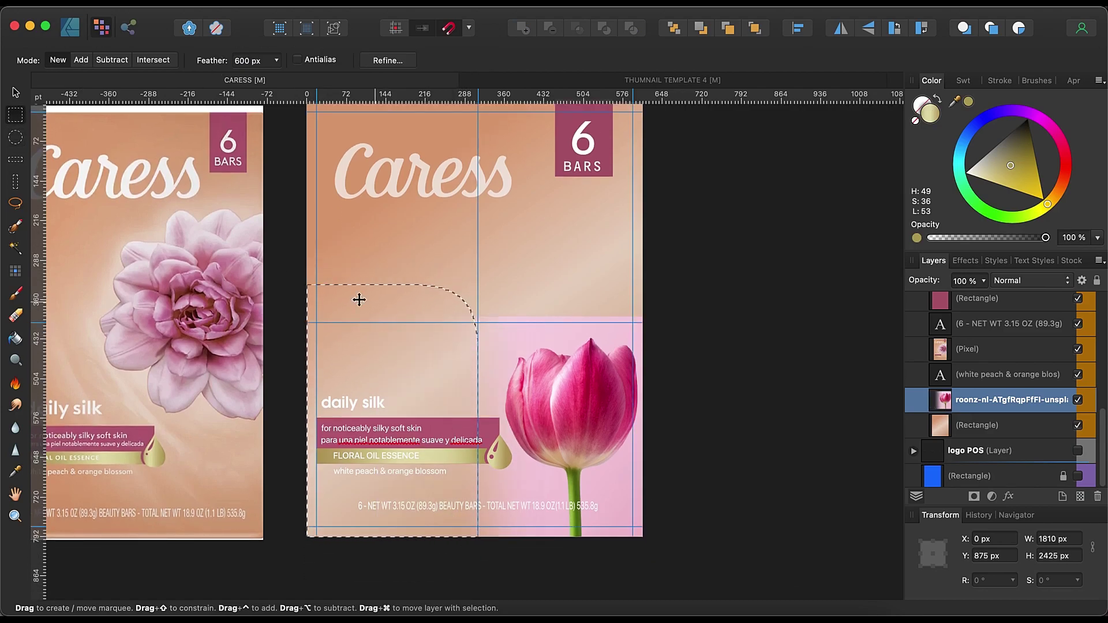
Erase the pink background above and left of the tulip using freehand selections with a 400 px feather
key(l)
drag(556, 337, 635, 337)
mouse_move(446, 287)
mouse_down()
mouse_move(549, 531)
mouse_move(468, 391)
mouse_up()
key(super+d)
Erase the remaining pink background right of the tulip's stem with a feathered freehand selection and return to vector editing
scroll(658, 490, up, 2)
click(745, 449)
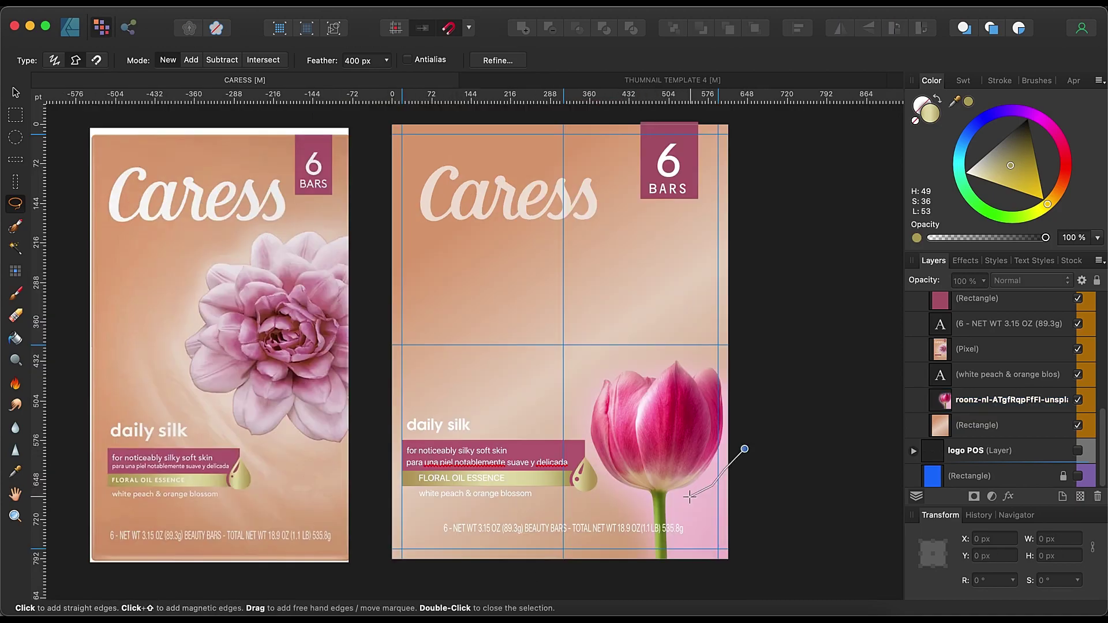
click(985, 412)
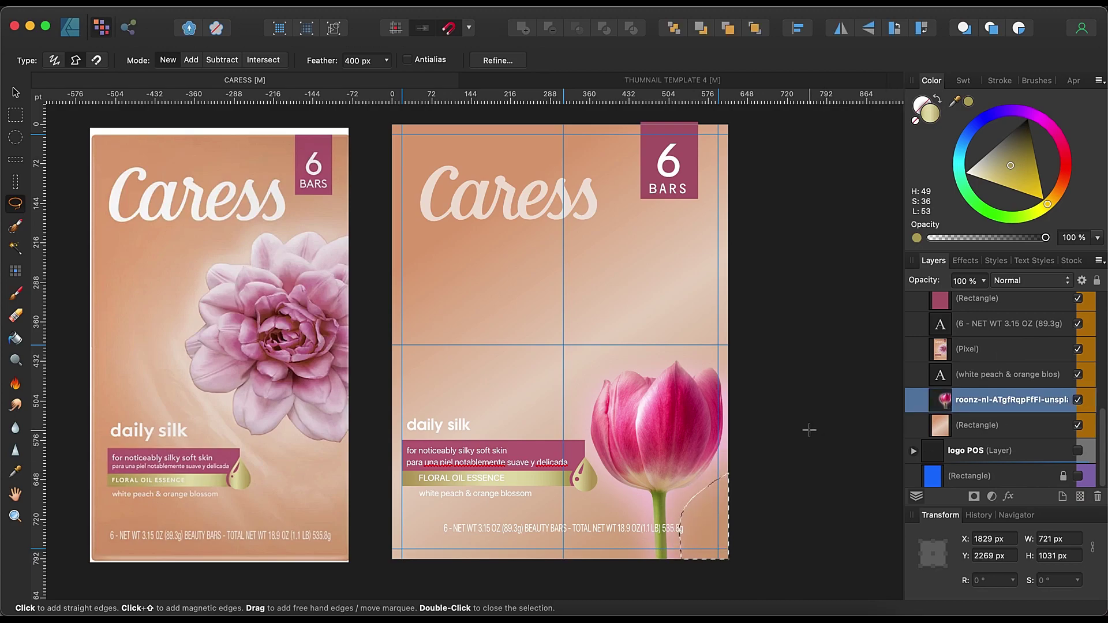
key(v)
key(super+d)
key(super+1)
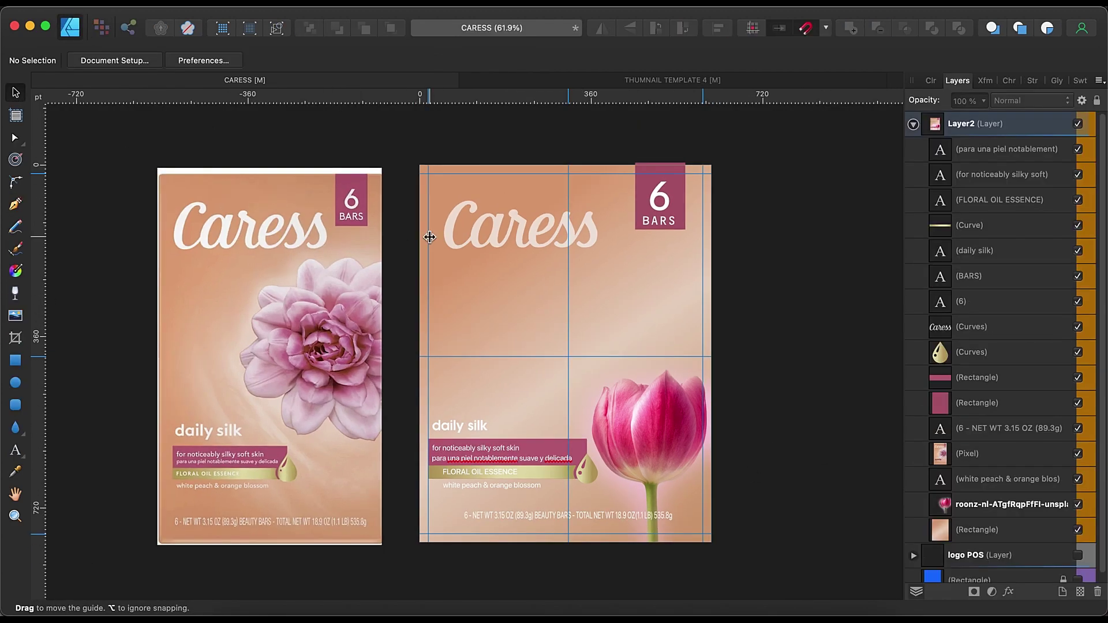
Cut the reference package image out of the document
scroll(685, 344, up, 2)
scroll(337, 334, down, 1)
right_click(148, 417)
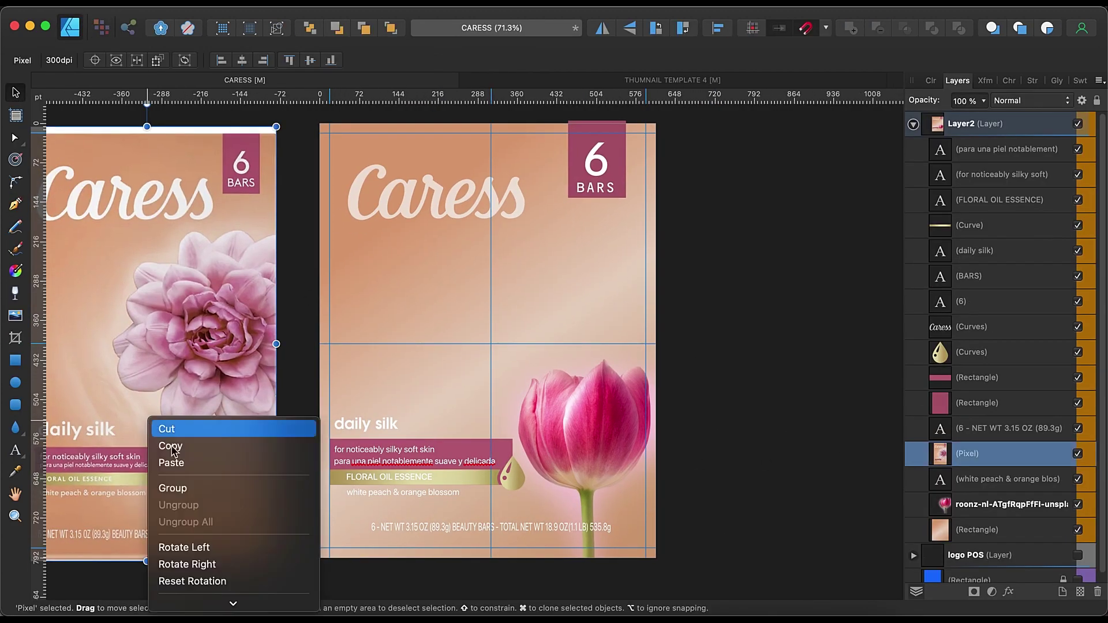
click(164, 425)
click(764, 358)
Align the 6 BARS badge with the package's upper edge and collapse Layer2
click(612, 173)
click(700, 218)
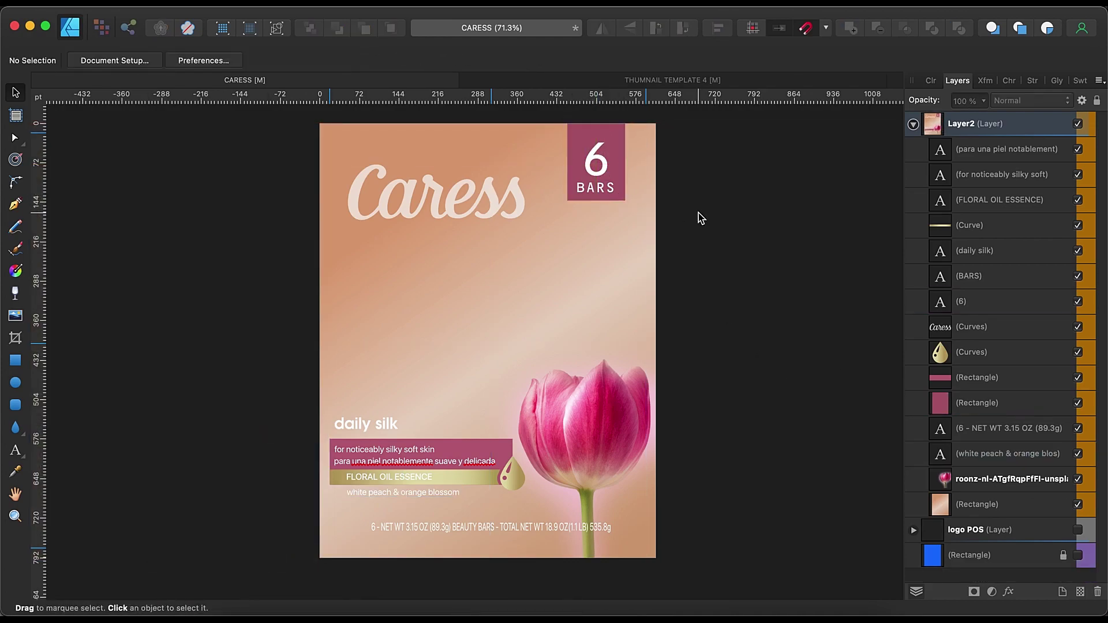
click(913, 124)
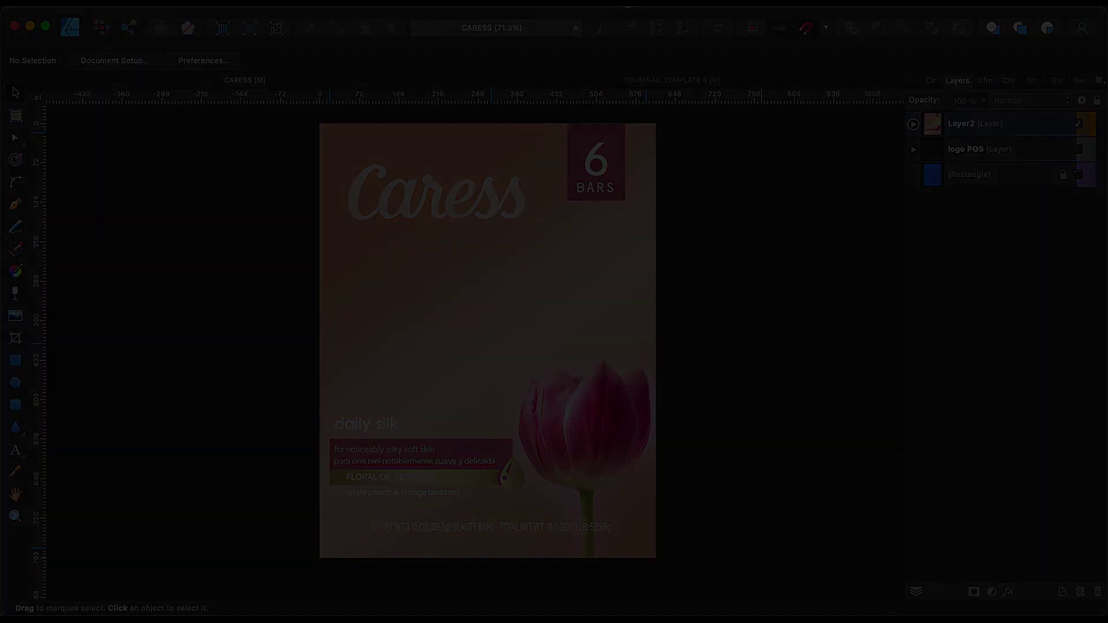